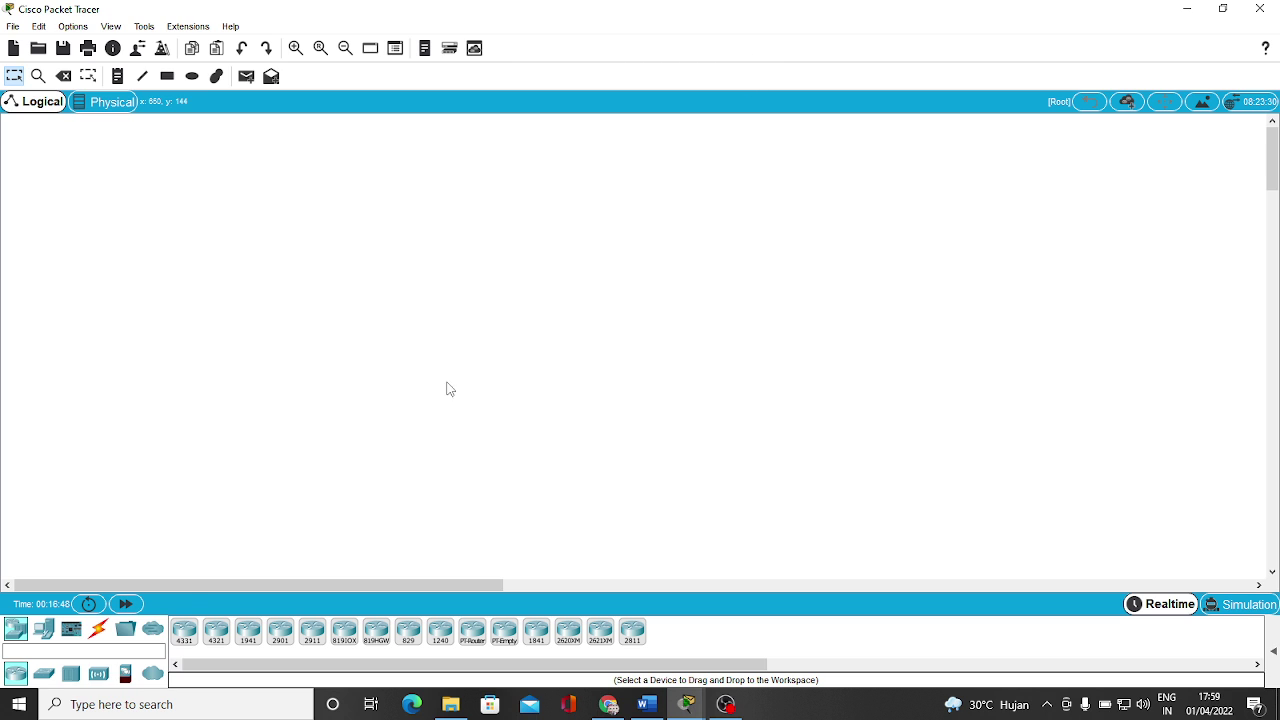
# Place three PCs in a vertical column on the left side of the workspace.
pyautogui.click(45, 675)
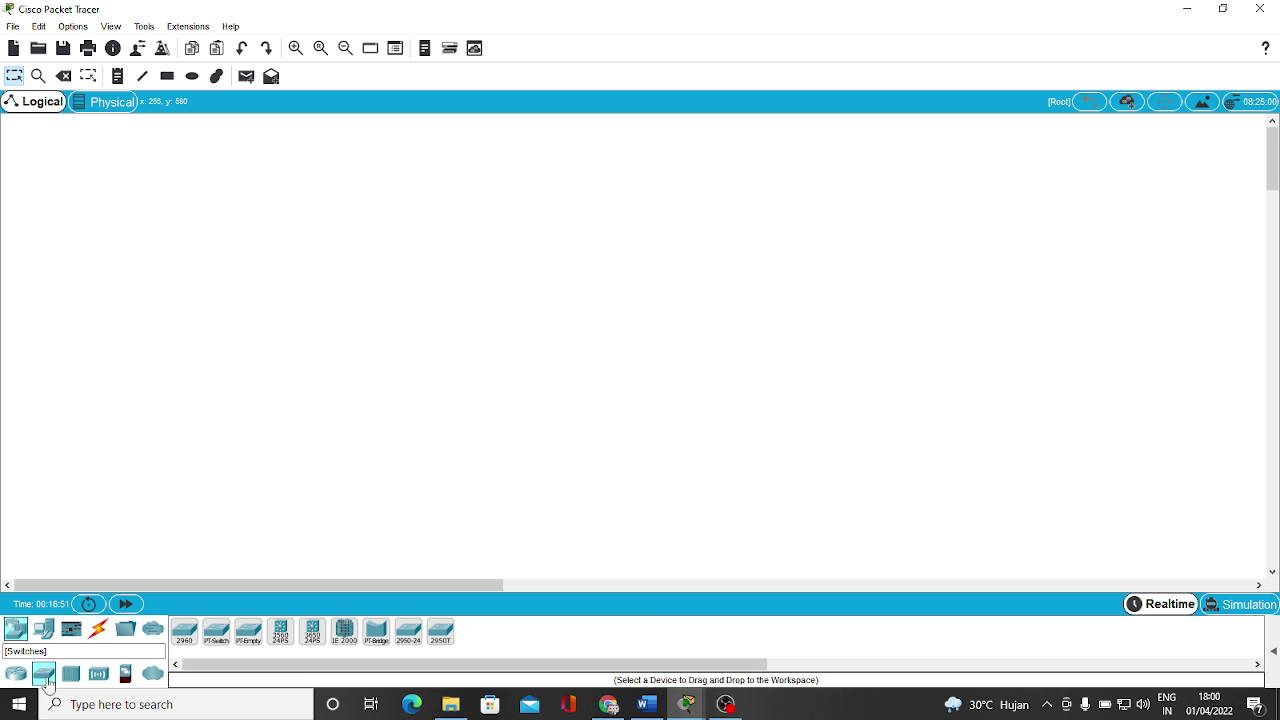
pyautogui.click(44, 632)
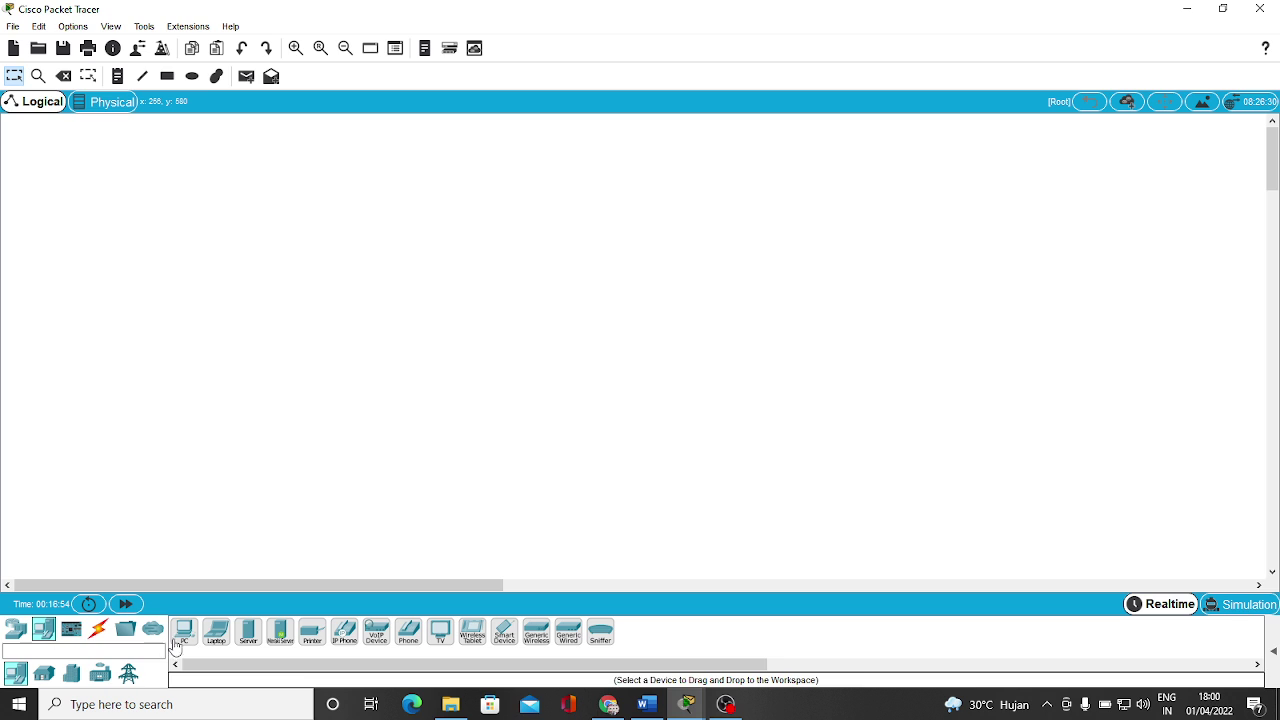
pyautogui.moveTo(189, 636); pyautogui.dragTo(343, 254)
pyautogui.moveTo(184, 632); pyautogui.dragTo(346, 331)
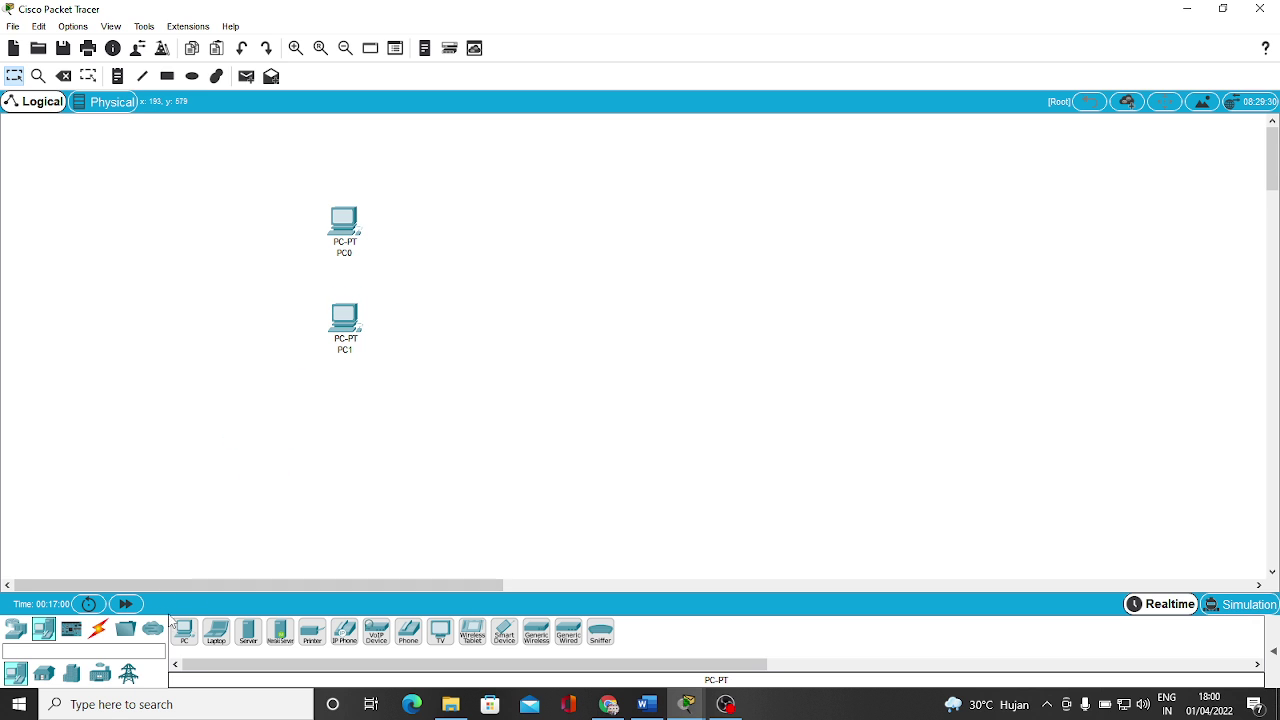
pyautogui.moveTo(186, 644); pyautogui.dragTo(352, 430)
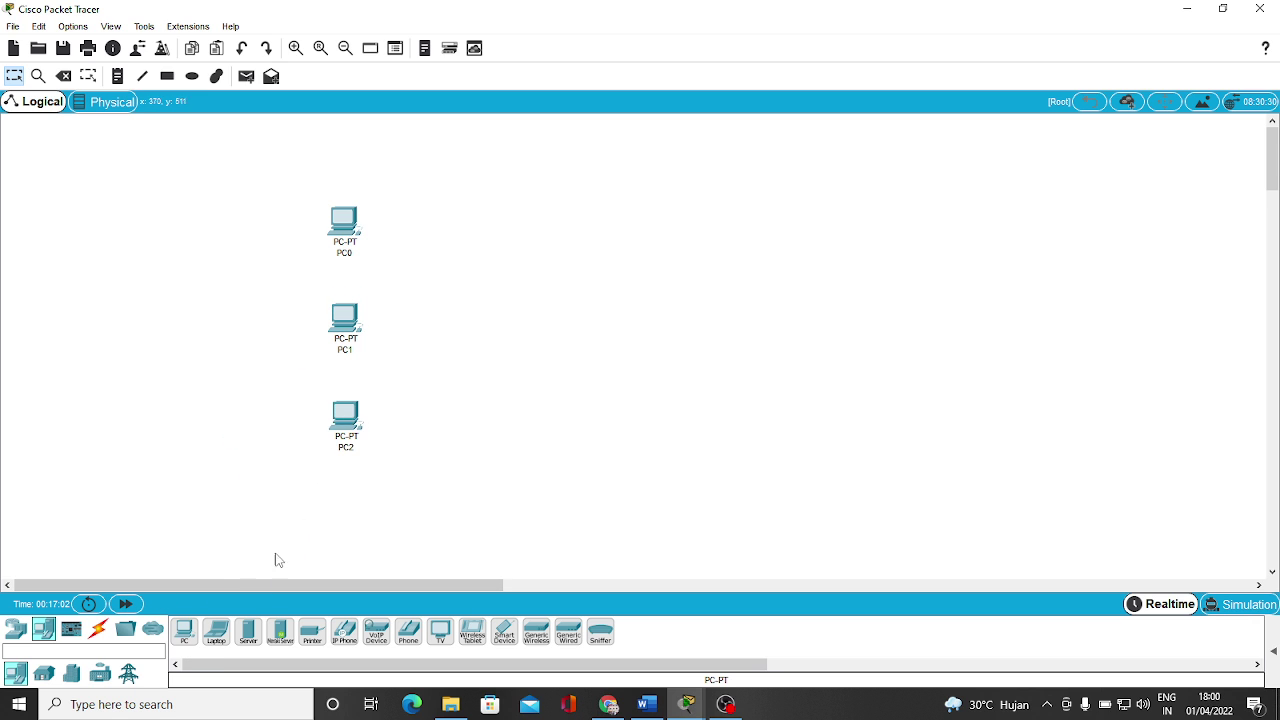
# Add three more PCs in an arc below the column, with the middle one slightly lower than its neighbours.
pyautogui.moveTo(190, 628); pyautogui.dragTo(458, 508)
pyautogui.moveTo(183, 646); pyautogui.dragTo(567, 546)
pyautogui.moveTo(184, 630); pyautogui.dragTo(655, 506)
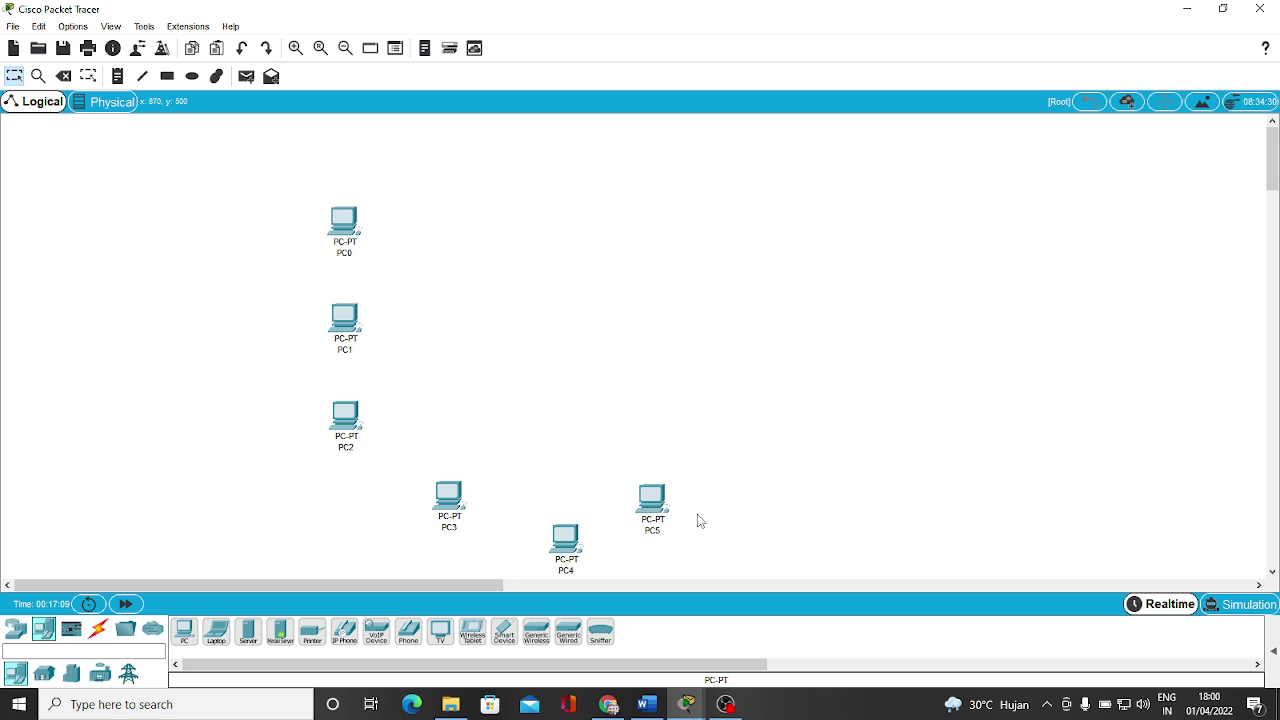
pyautogui.moveTo(575, 540); pyautogui.dragTo(568, 542)
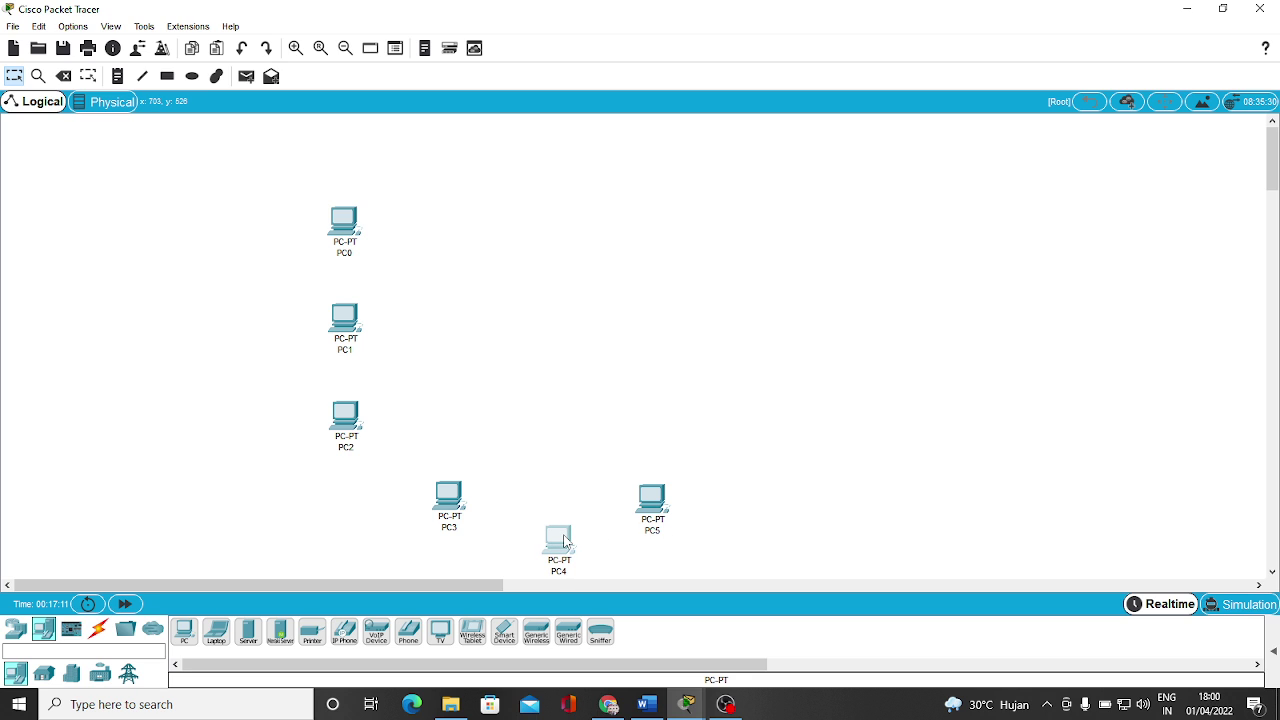
# Add three PCs in a second vertical column opposite PC0, PC1 and PC2.
pyautogui.moveTo(184, 630); pyautogui.dragTo(707, 230)
pyautogui.moveTo(184, 630); pyautogui.dragTo(709, 320)
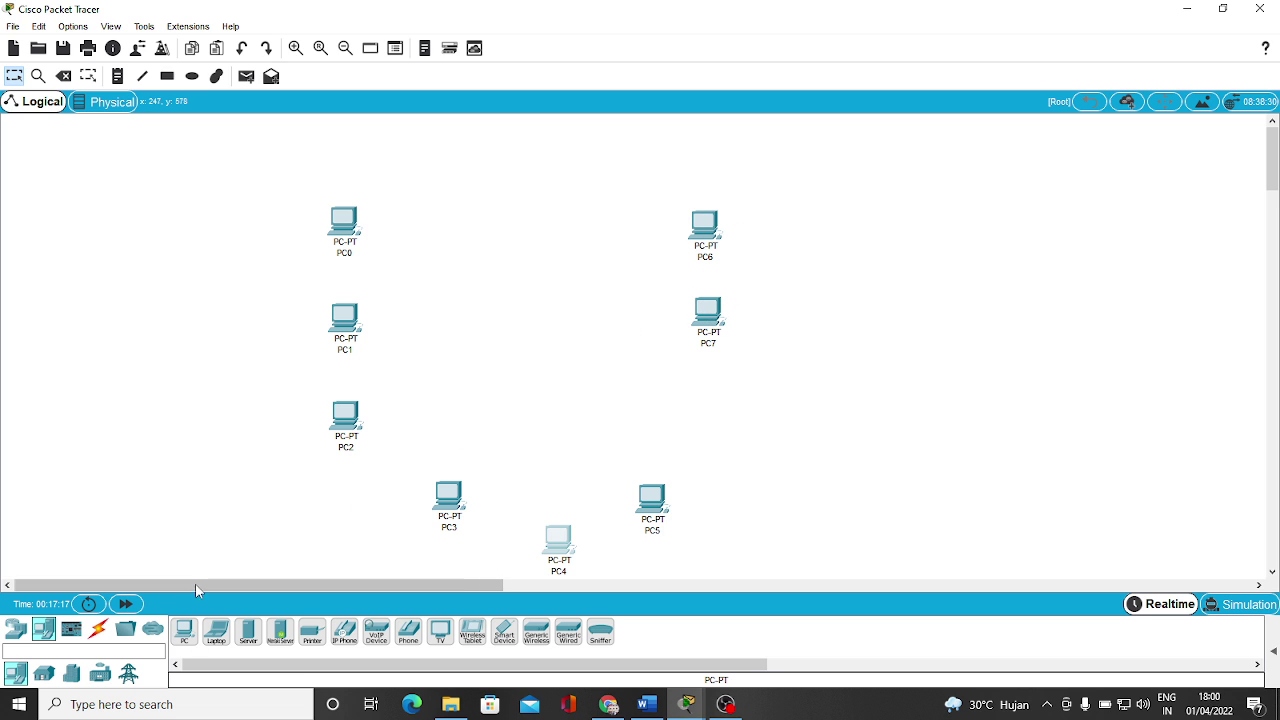
pyautogui.moveTo(184, 630); pyautogui.dragTo(721, 424)
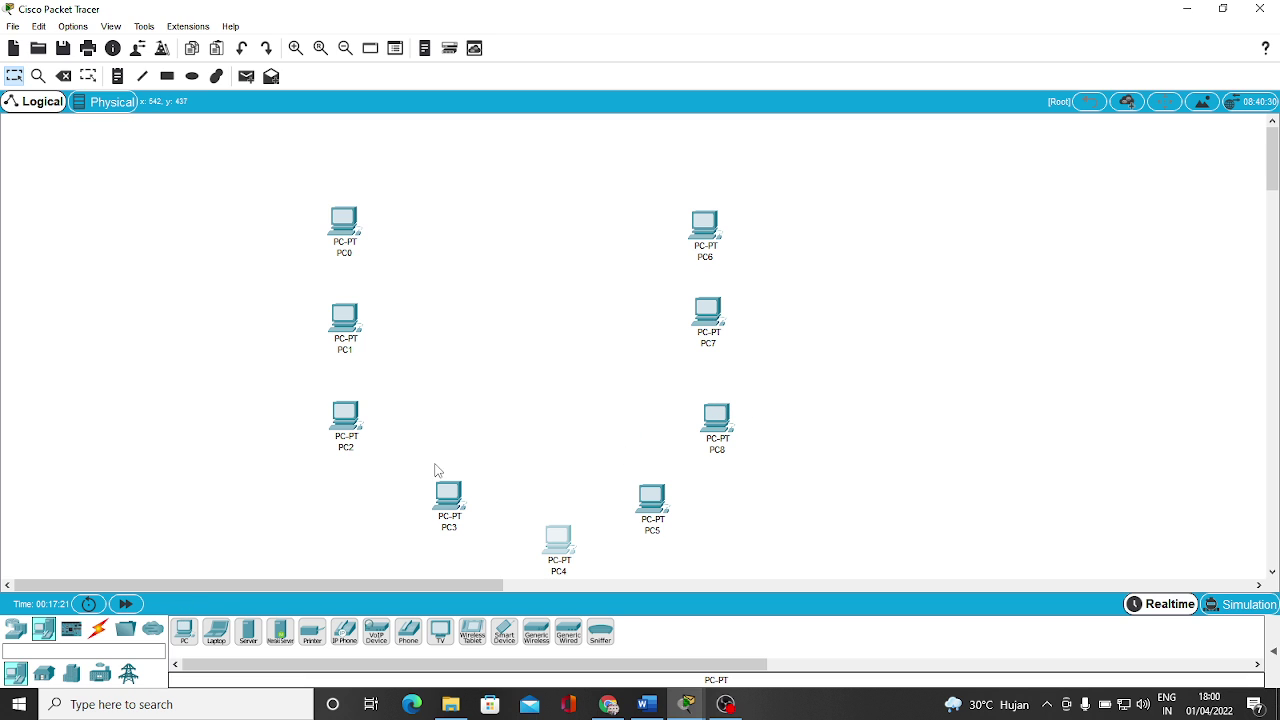
# Shift PC3 and PC4 slightly left to space out the lower group of PCs.
pyautogui.moveTo(452, 500); pyautogui.dragTo(420, 500)
pyautogui.click(563, 550)
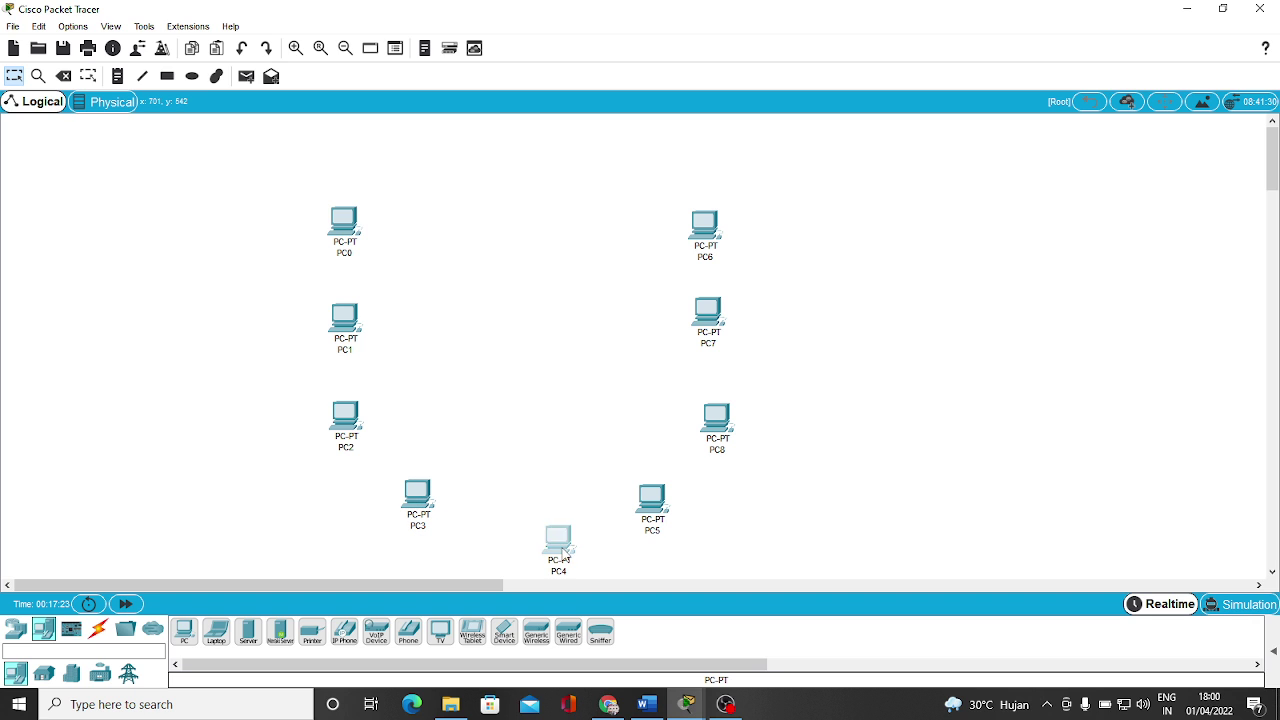
pyautogui.moveTo(562, 553)
pyautogui.mouseDown()
pyautogui.moveTo(521, 547)
pyautogui.moveTo(546, 550)
pyautogui.mouseUp()
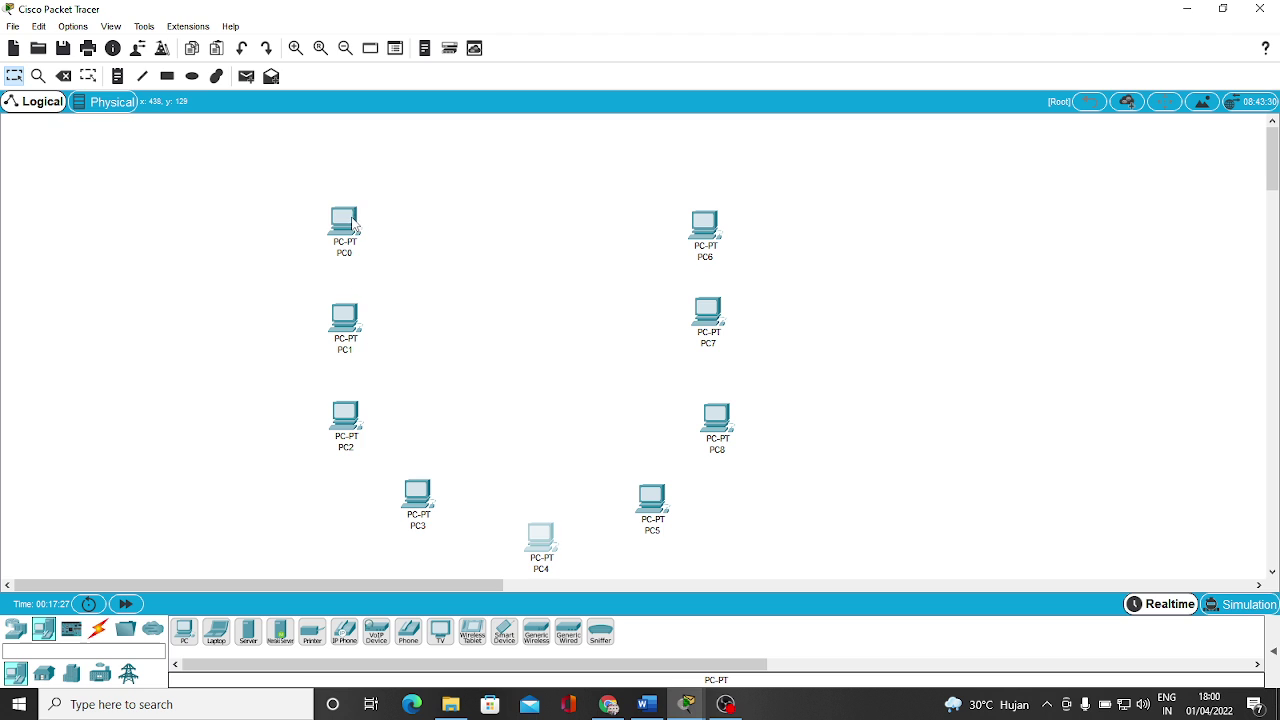
# Configure PC0 with the static IP address 192.168.1.1 and subnet mask 255.255.255.0.
pyautogui.click(352, 224)
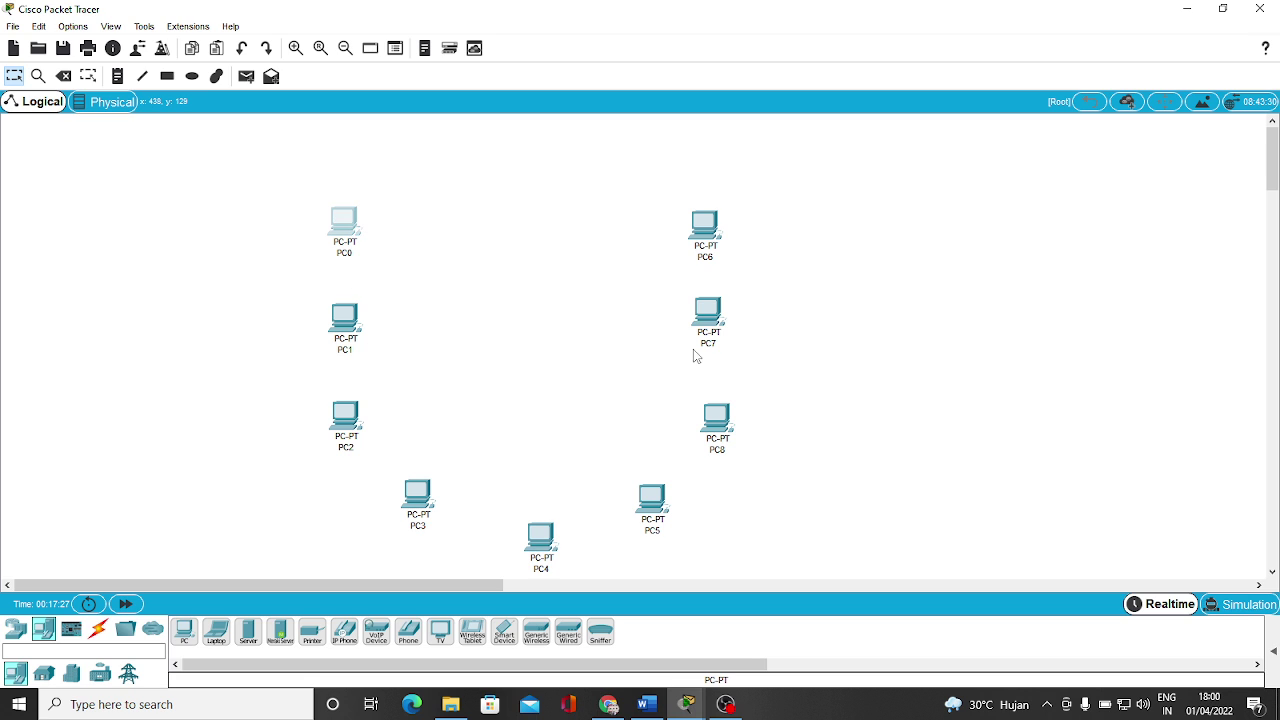
pyautogui.click(546, 140)
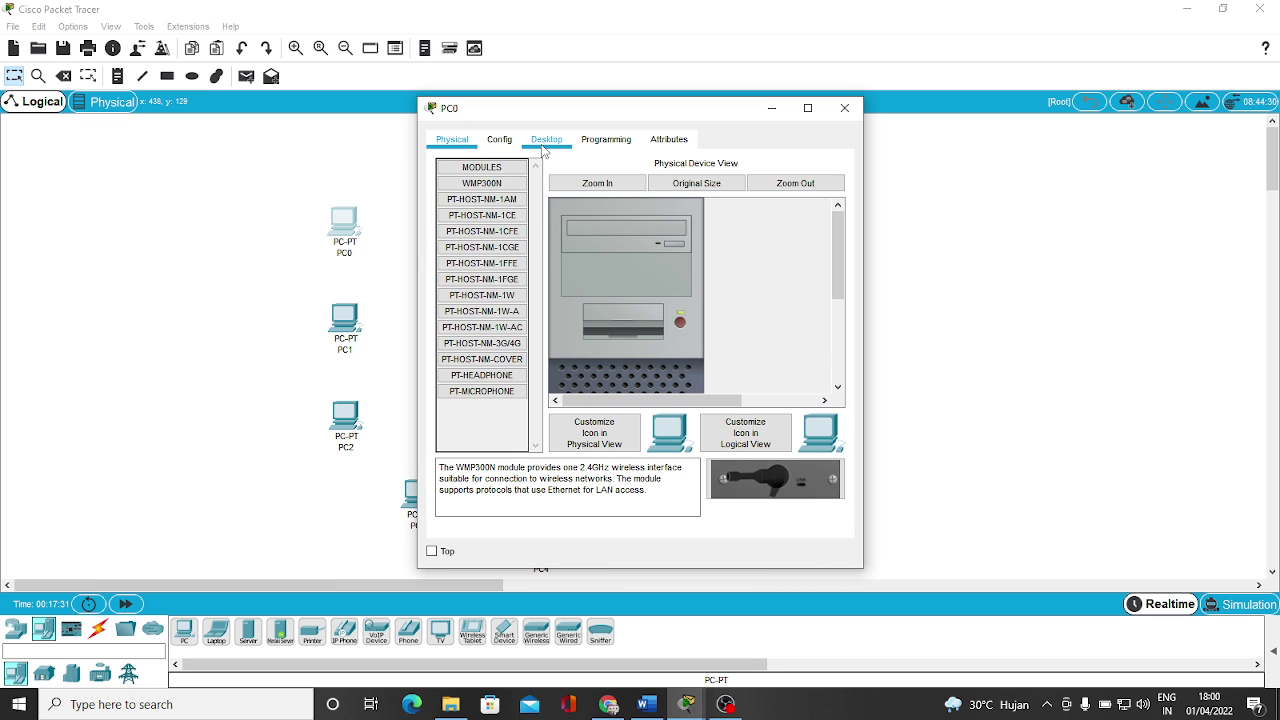
pyautogui.click(500, 203)
pyautogui.click(585, 246)
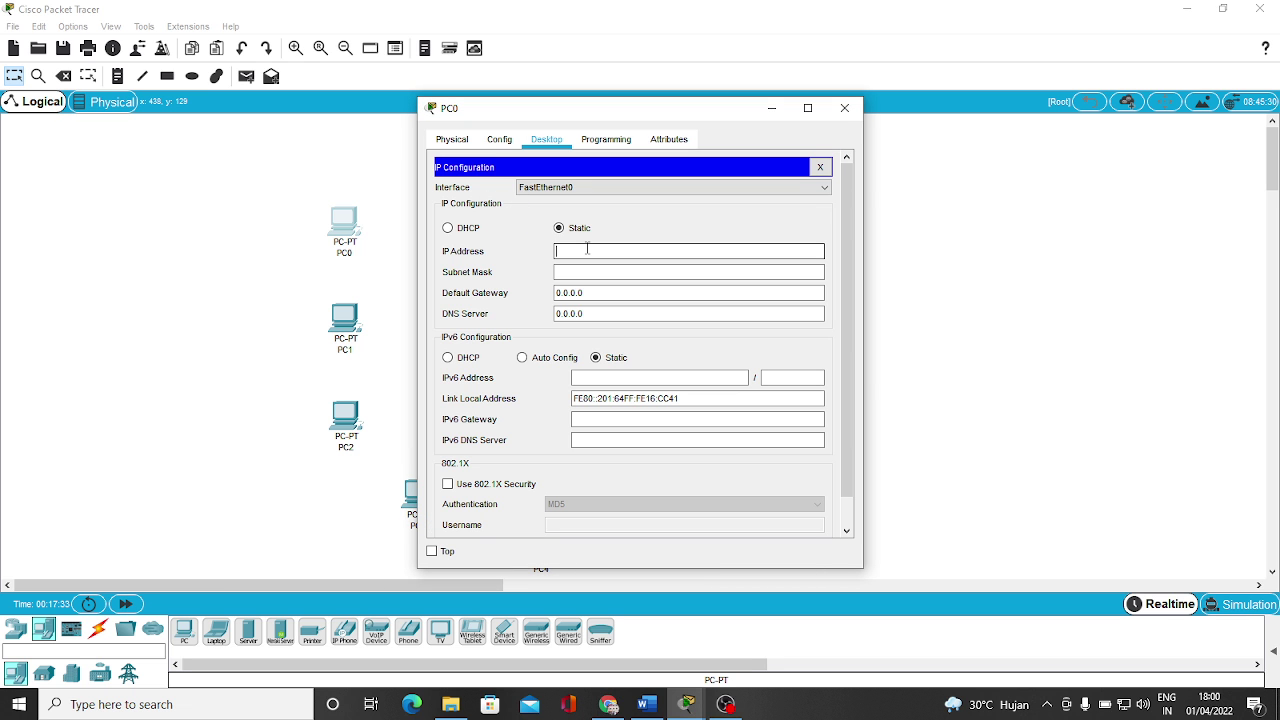
pyautogui.write('192.168.1.3')
pyautogui.press('BackSpace')
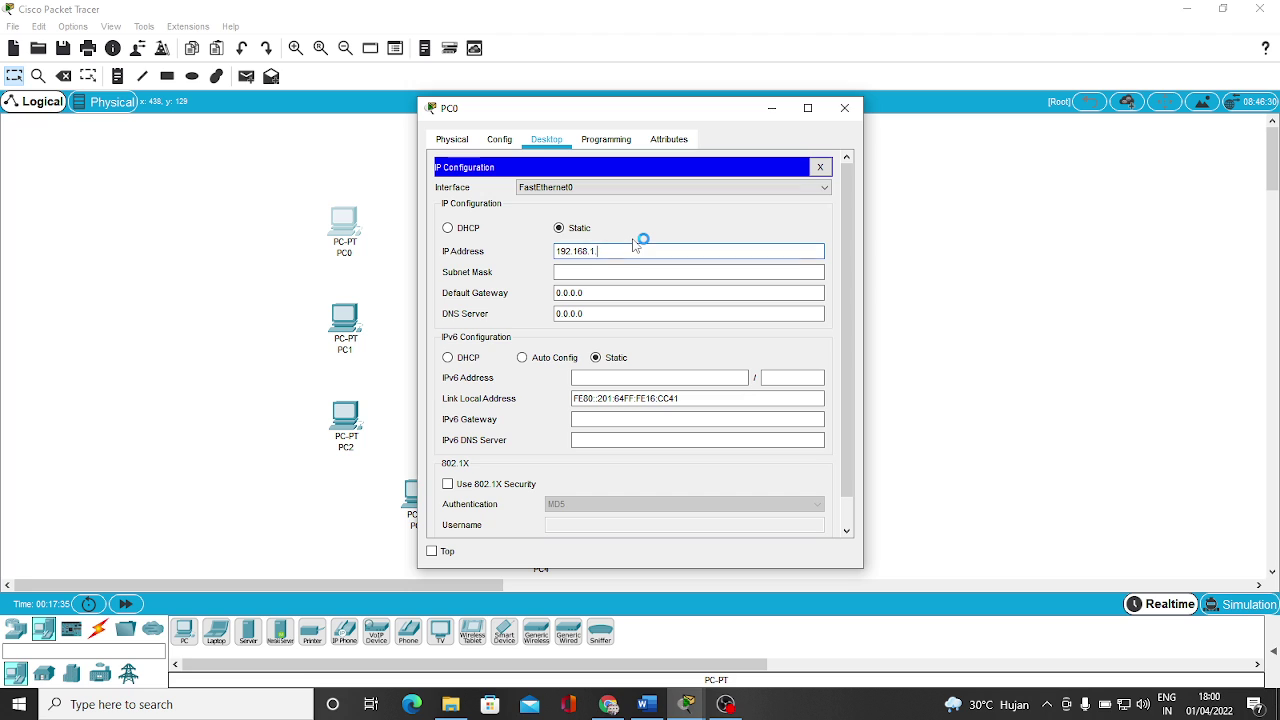
pyautogui.click(613, 272)
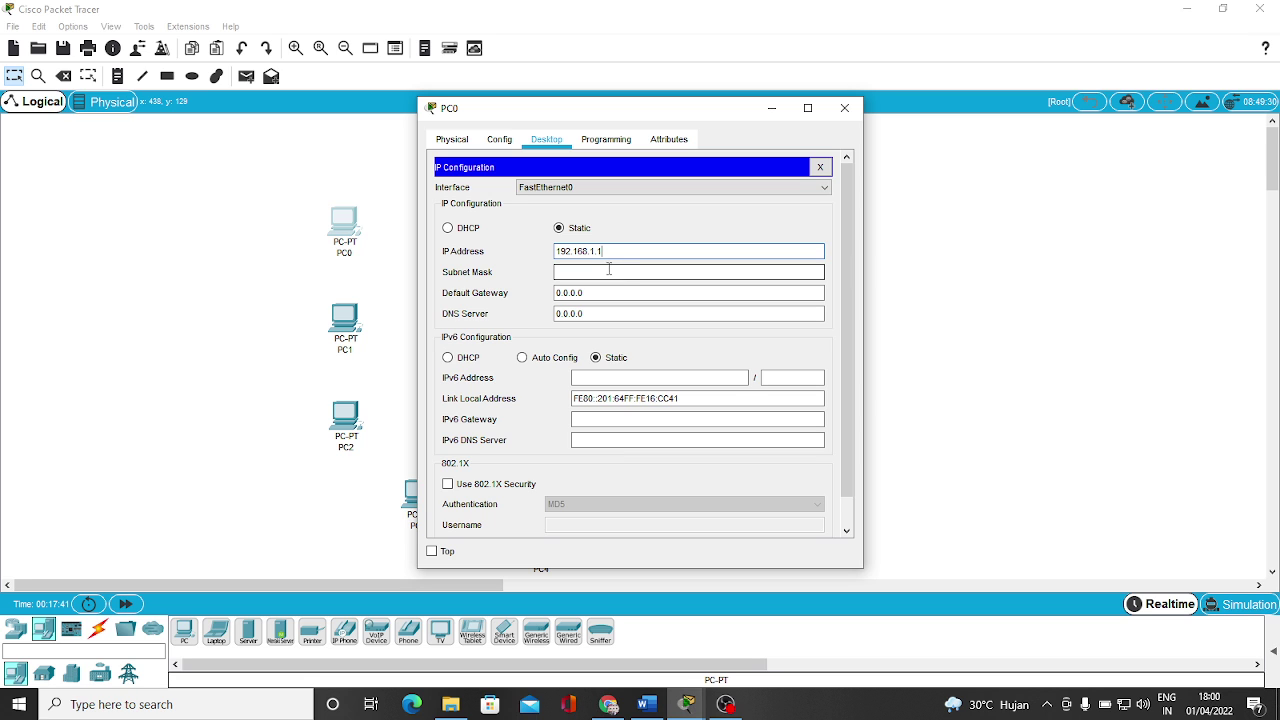
pyautogui.click(612, 272)
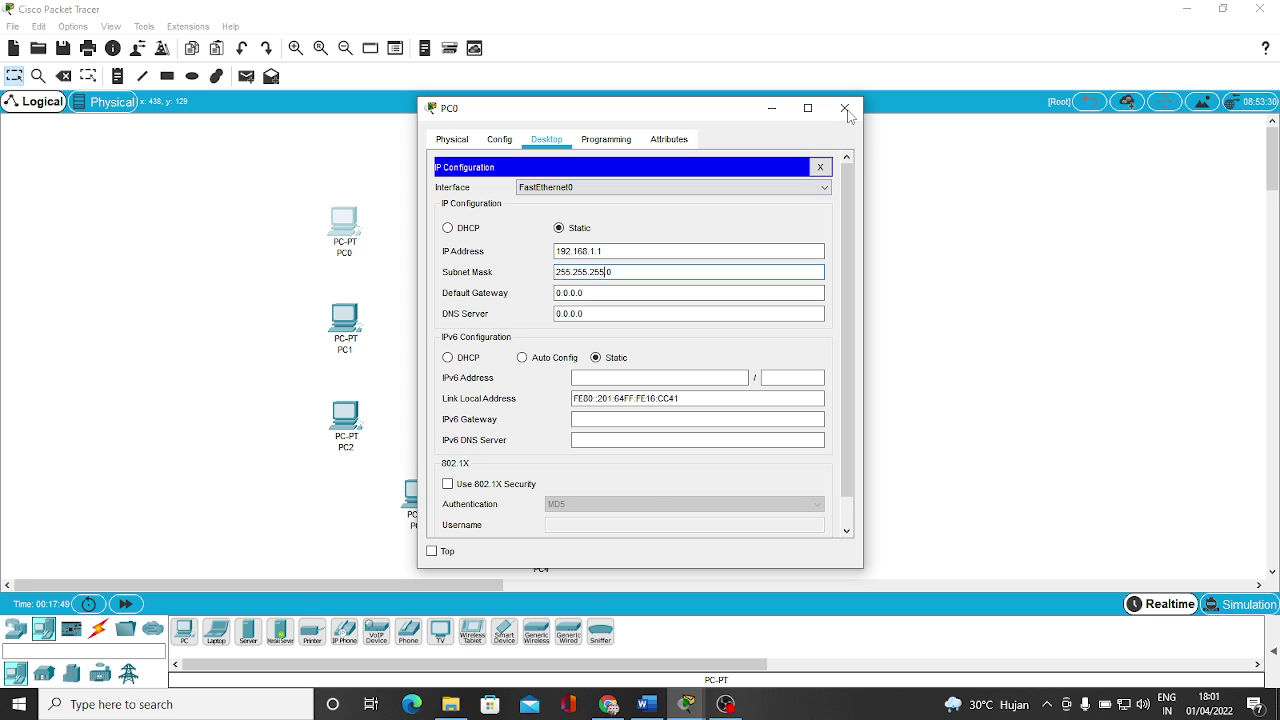
pyautogui.click(845, 108)
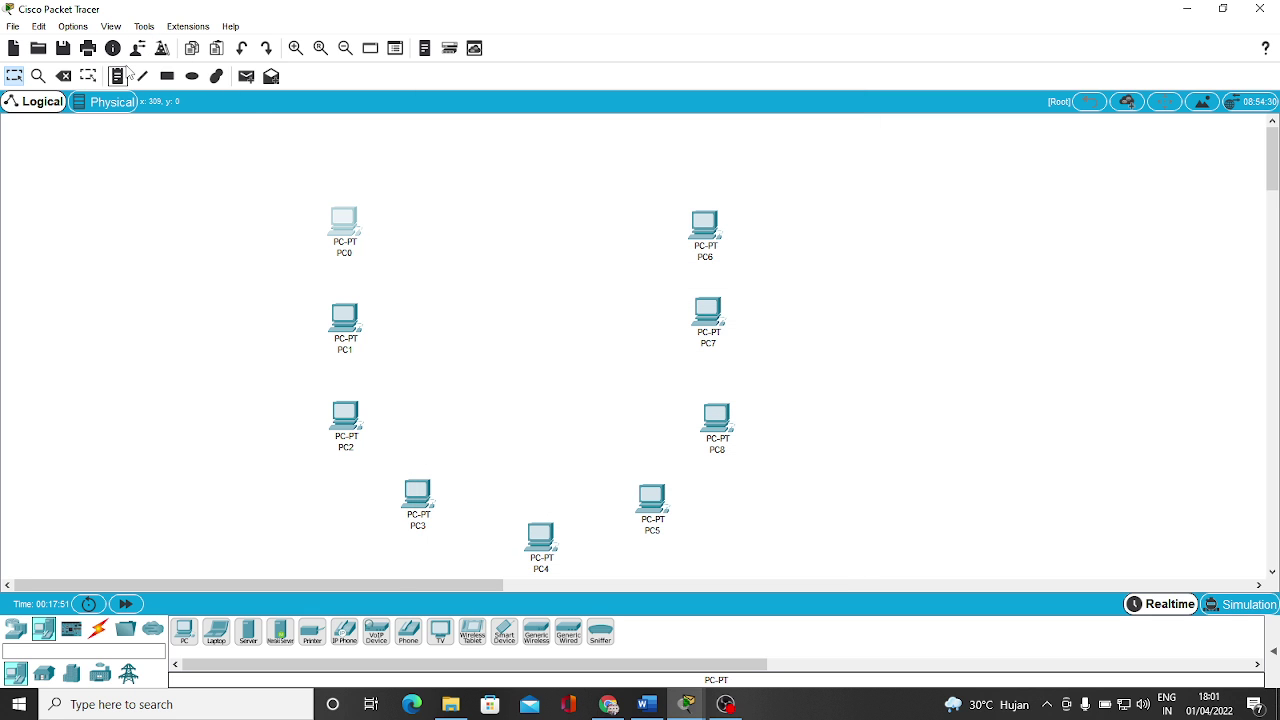
# Add a note reading 192.168.1.1 below PC0.
pyautogui.click(122, 78)
pyautogui.click(311, 261)
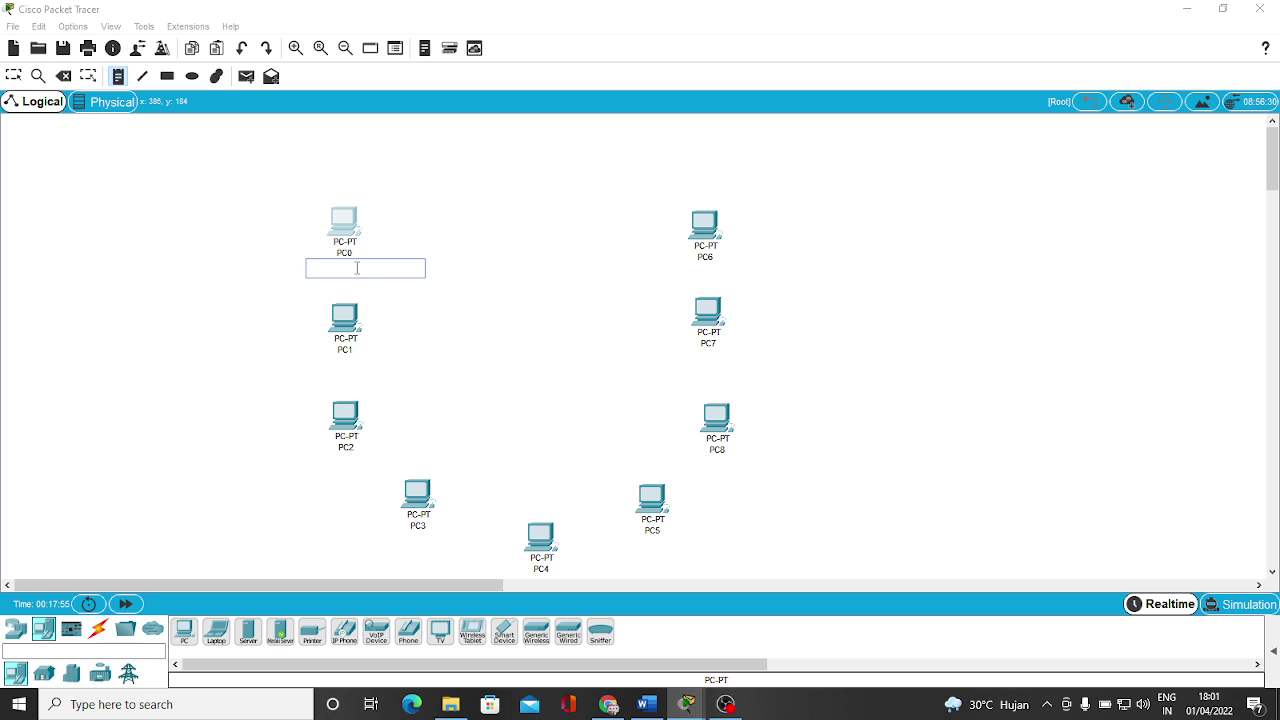
pyautogui.write('192.168.1.1')
pyautogui.click(13, 76)
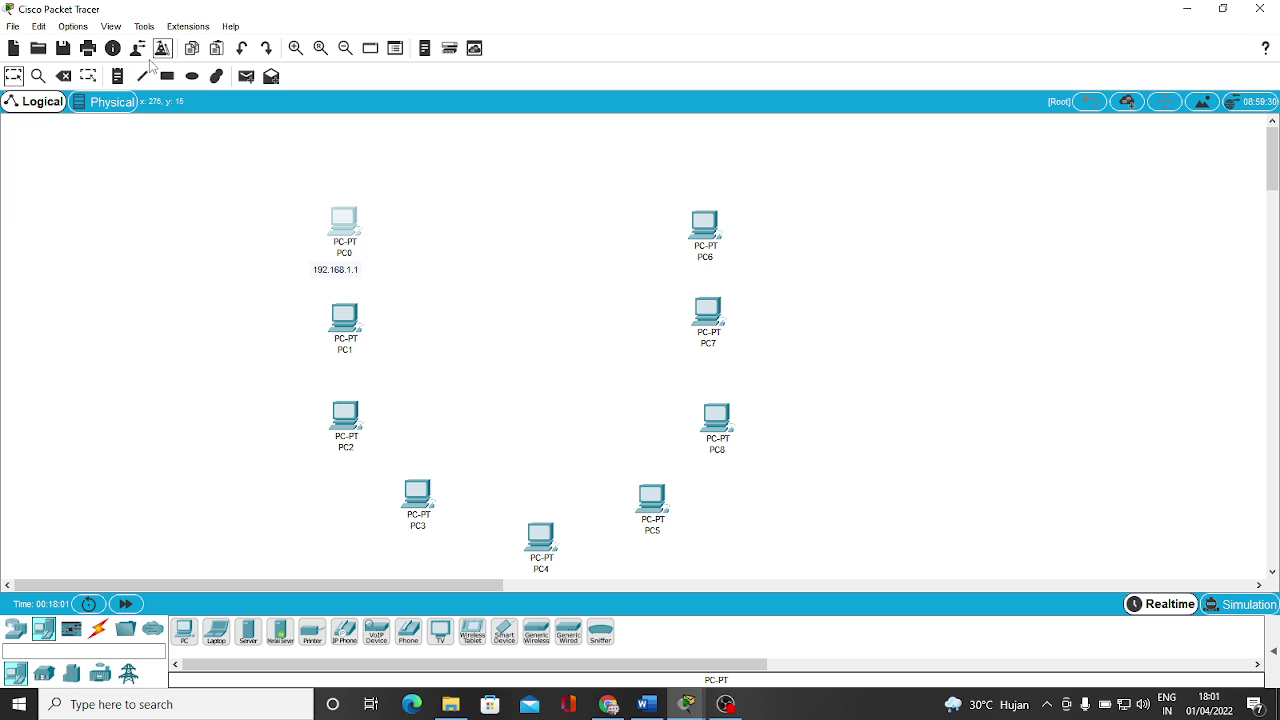
# Configure PC1 with the static IP address 192.168.1.2 and the automatically filled subnet mask.
pyautogui.click(337, 318)
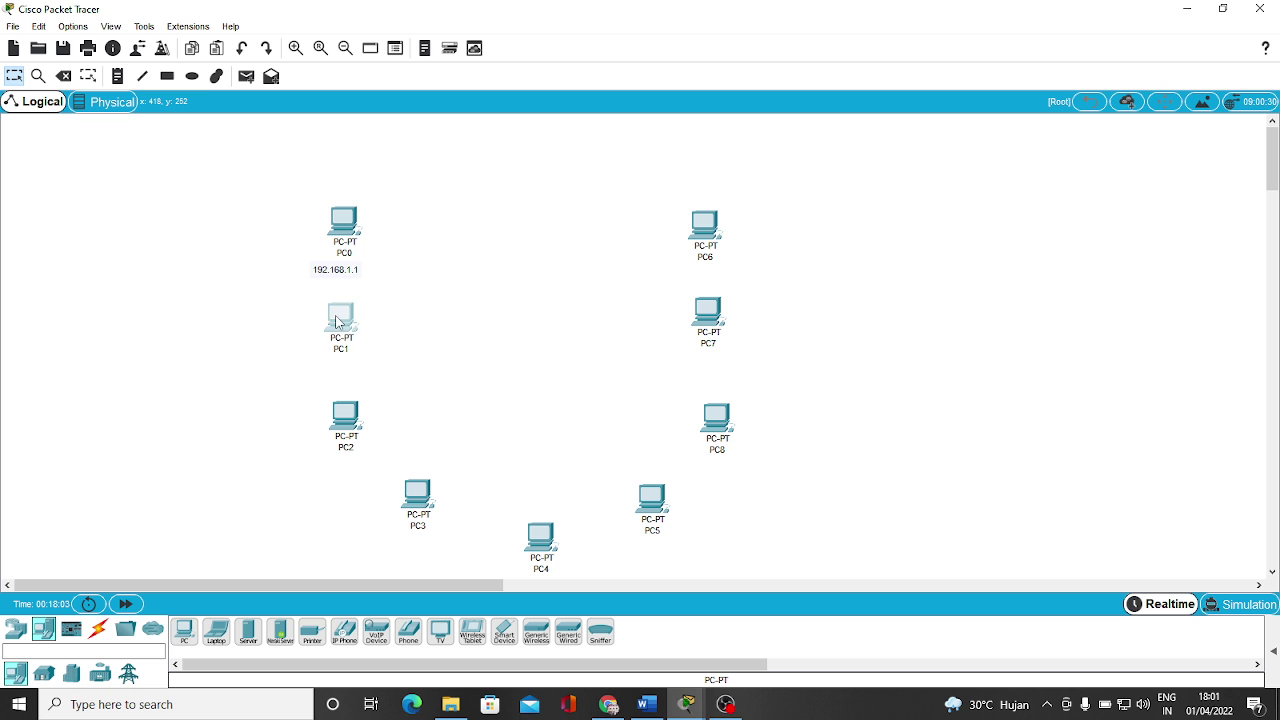
pyautogui.click(345, 320)
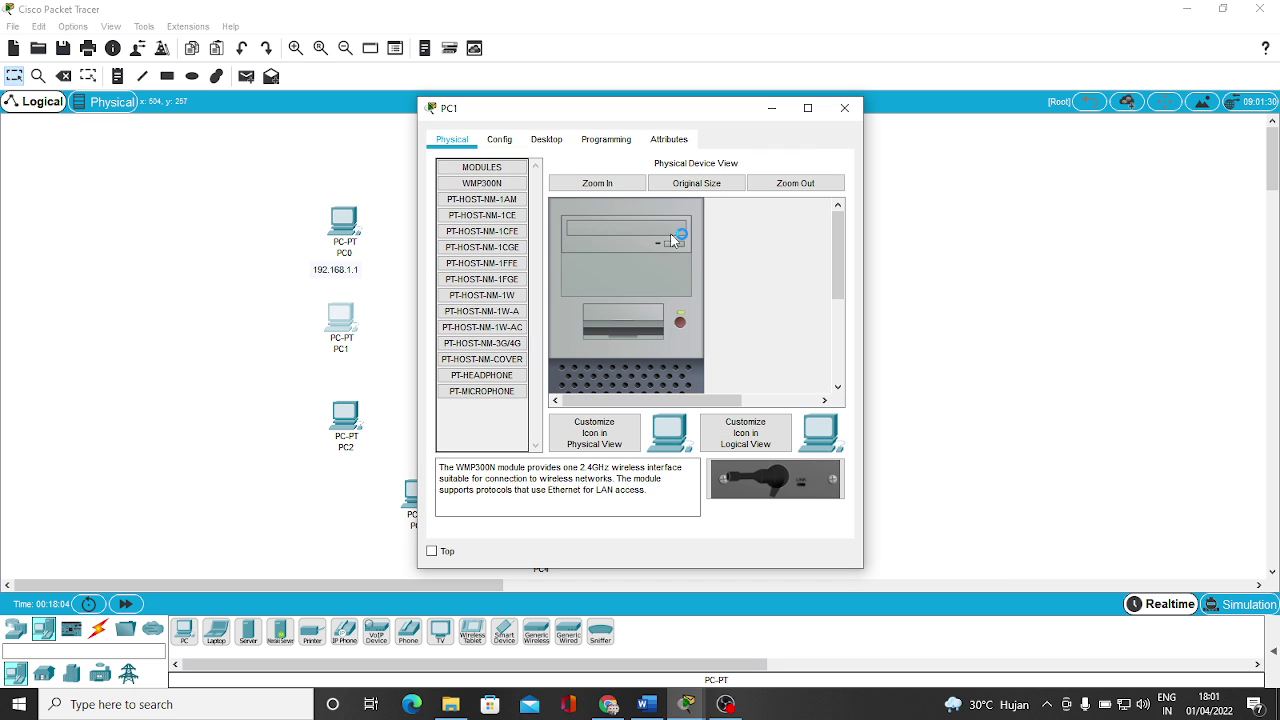
pyautogui.click(548, 142)
pyautogui.click(496, 194)
pyautogui.click(561, 249)
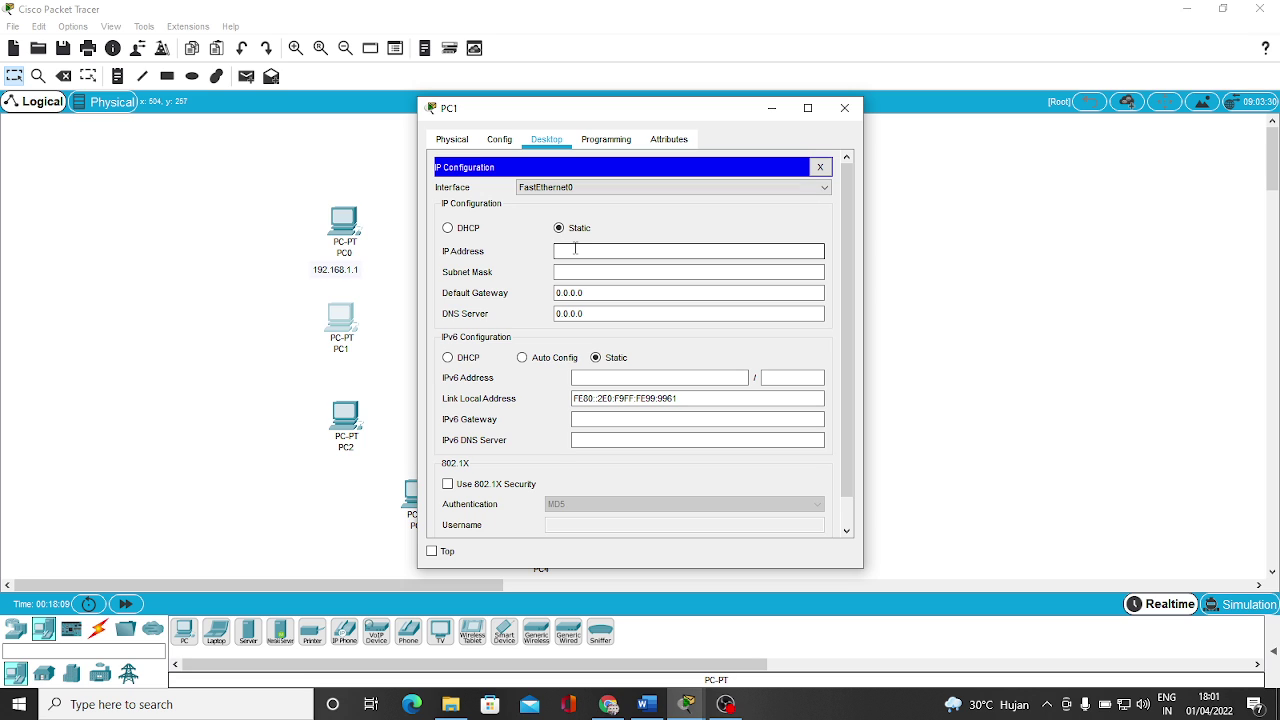
pyautogui.write('192.168.1.3')
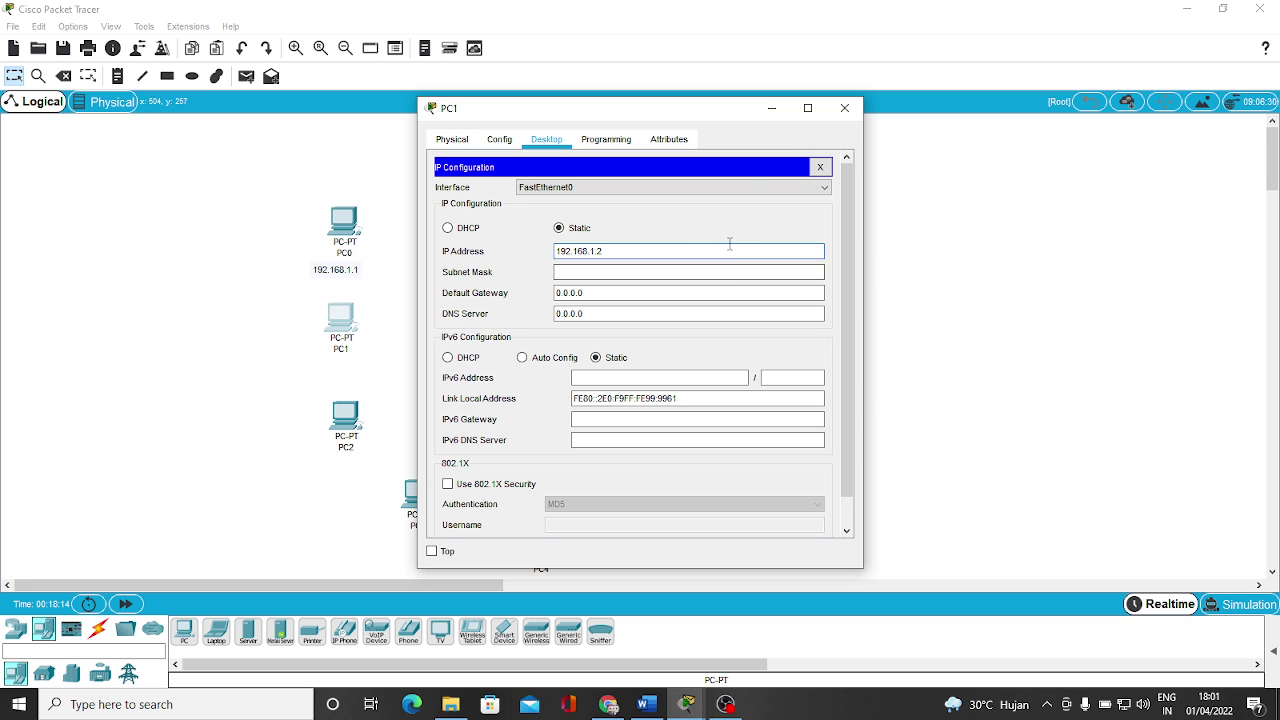
pyautogui.click(669, 271)
pyautogui.click(847, 110)
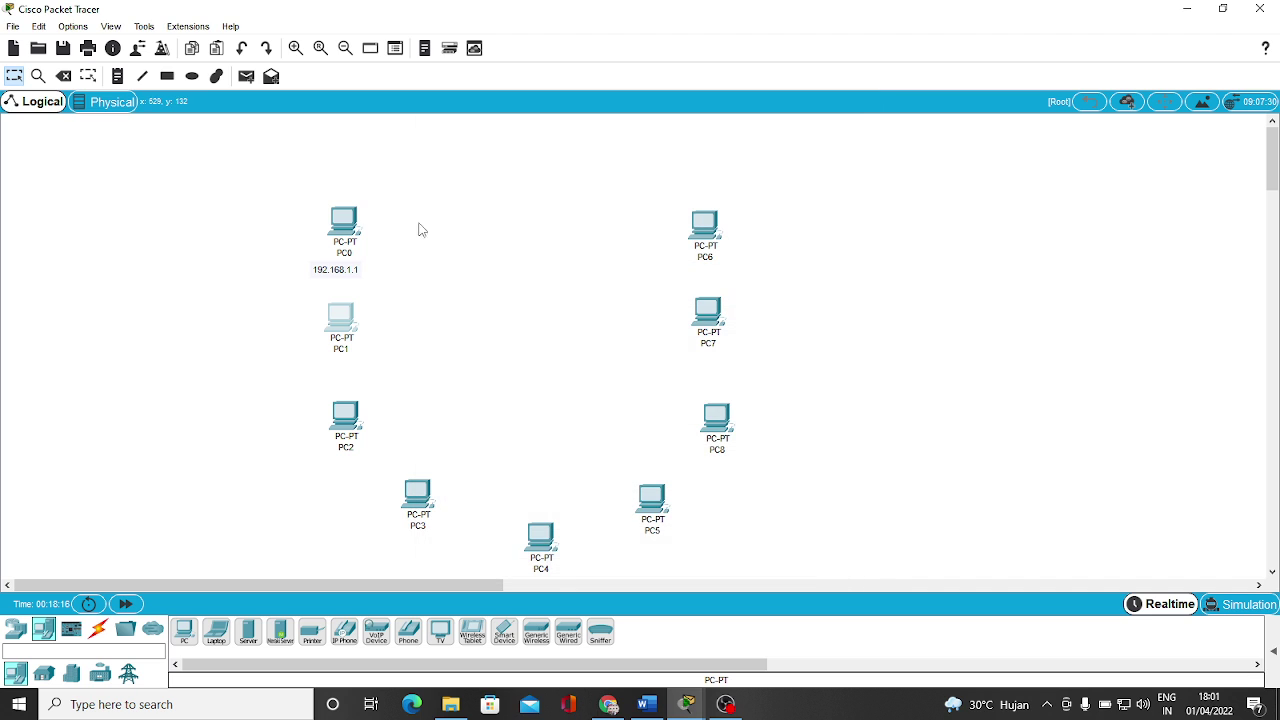
# Add a note reading 192.168.1.2 below PC1.
pyautogui.click(117, 76)
pyautogui.click(313, 364)
pyautogui.write('192.168.1.3')
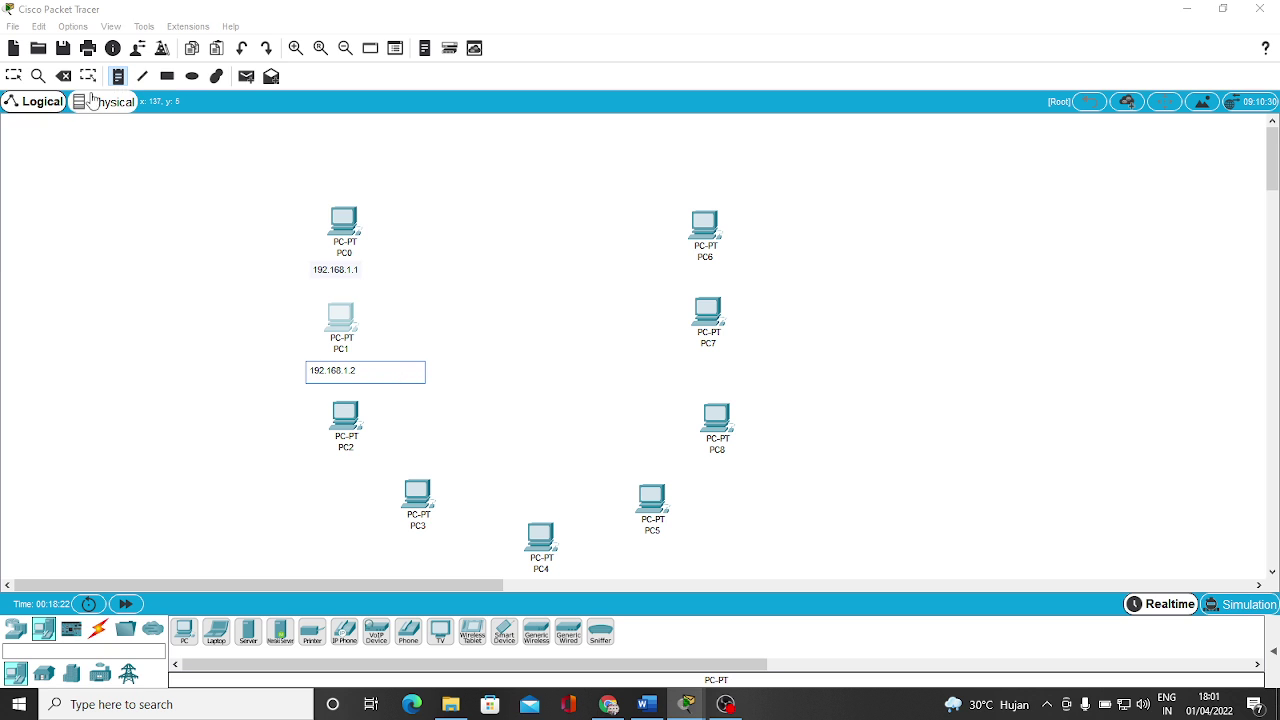
pyautogui.click(14, 76)
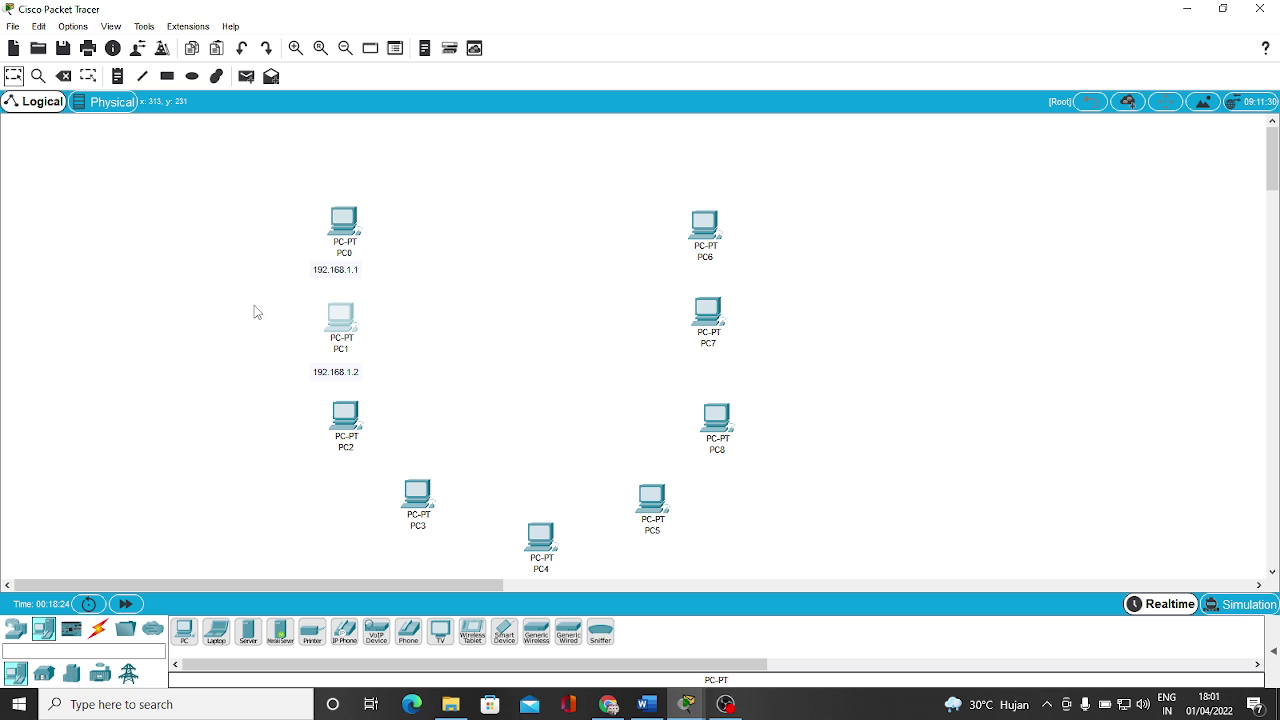
# Configure PC2 with the static IP address 192.168.1.3 and the automatically filled subnet mask.
pyautogui.click(345, 415)
pyautogui.click(548, 139)
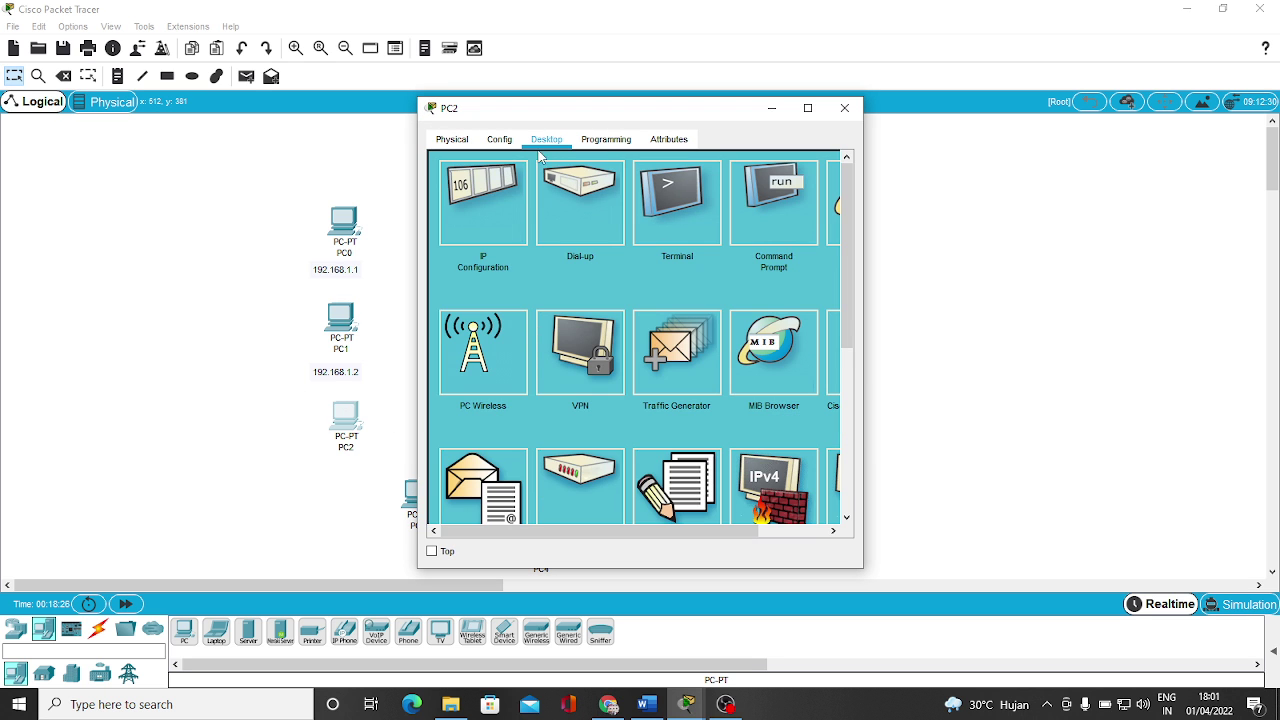
pyautogui.click(520, 200)
pyautogui.click(605, 250)
pyautogui.write('192.168.1.3')
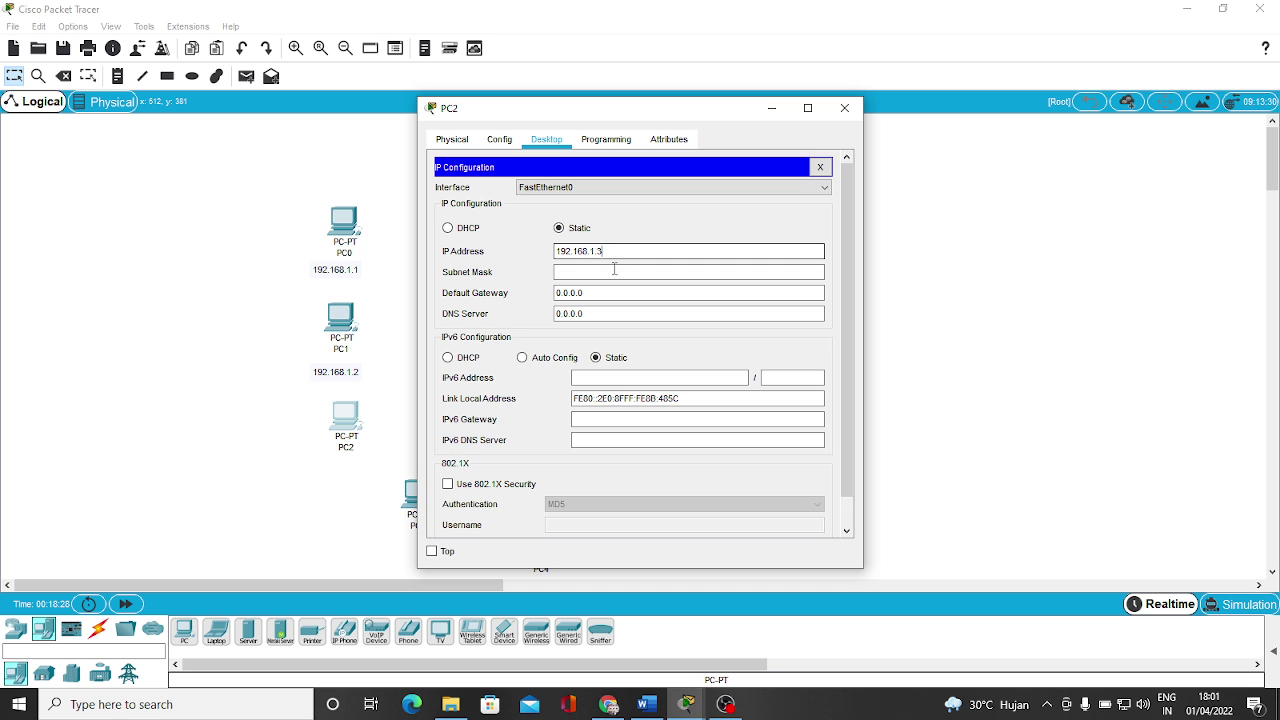
pyautogui.click(614, 272)
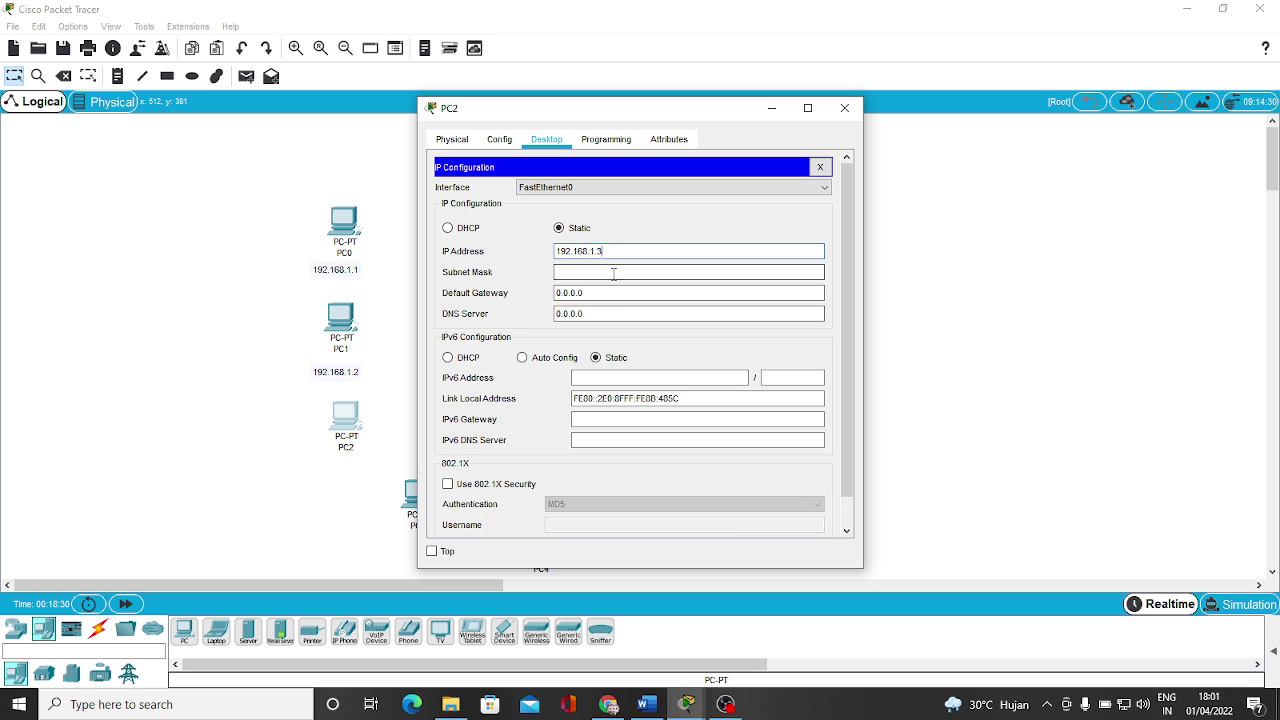
pyautogui.click(843, 112)
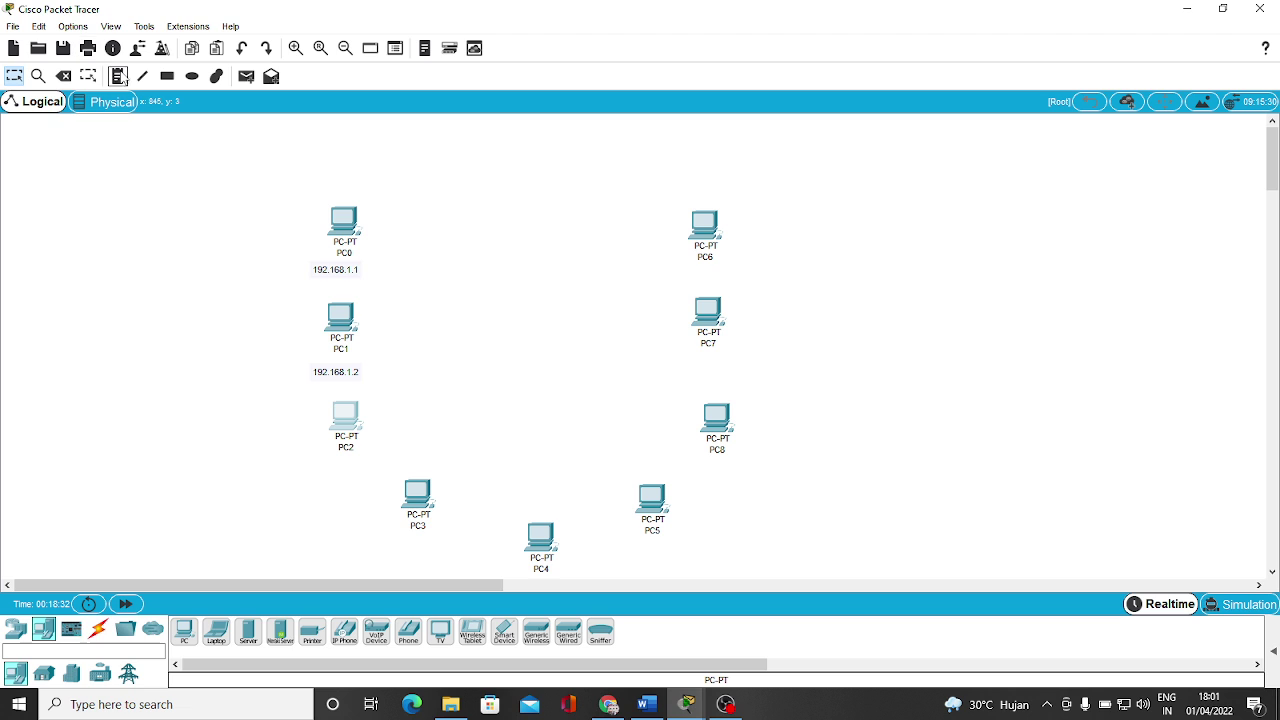
# Add a note reading 192.168.1.3 below PC2.
pyautogui.click(117, 76)
pyautogui.click(310, 467)
pyautogui.write('192.168.1.3')
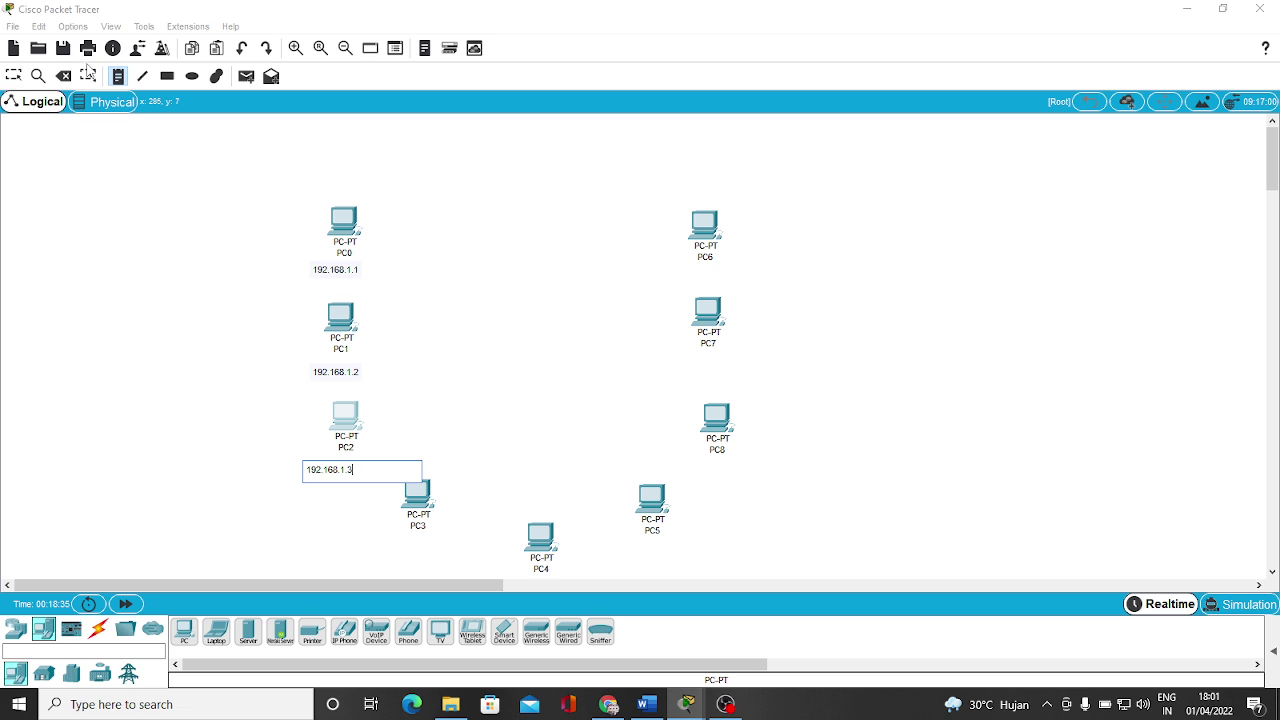
pyautogui.click(22, 78)
# Configure PC3 with the static IP address 192.168.1.1 and the automatically filled subnet mask.
pyautogui.click(414, 495)
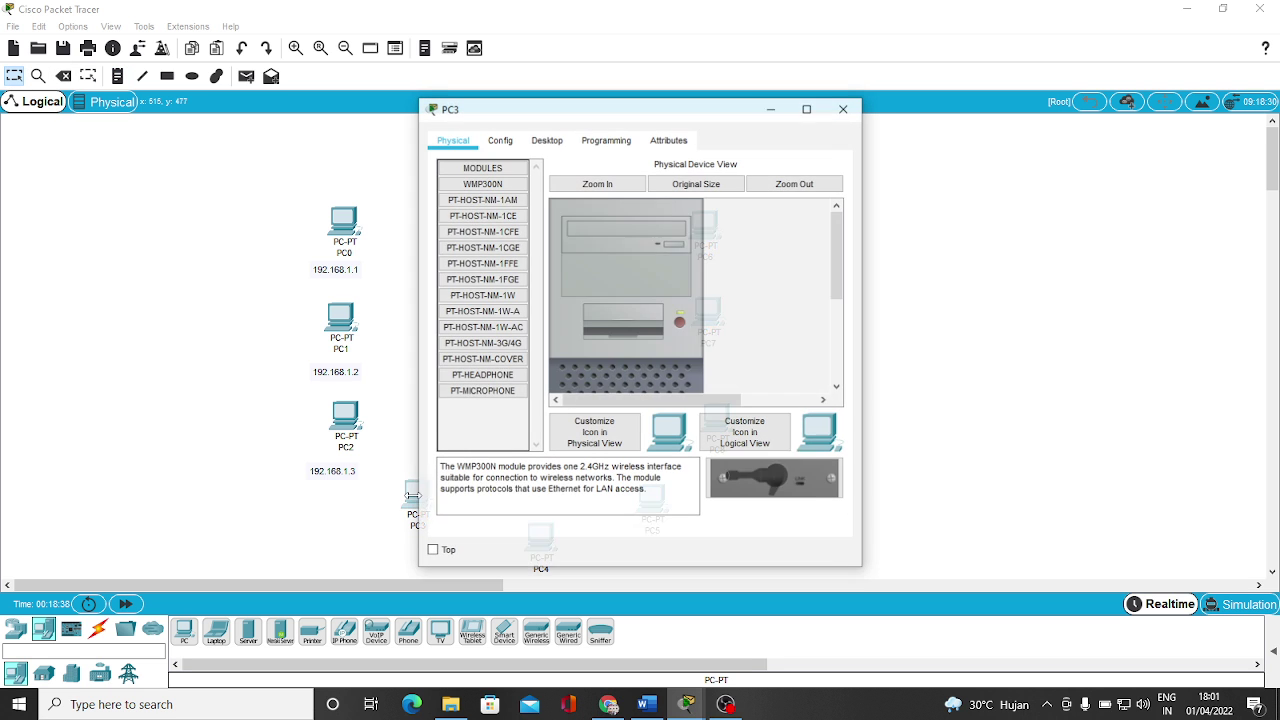
pyautogui.click(546, 141)
pyautogui.click(486, 196)
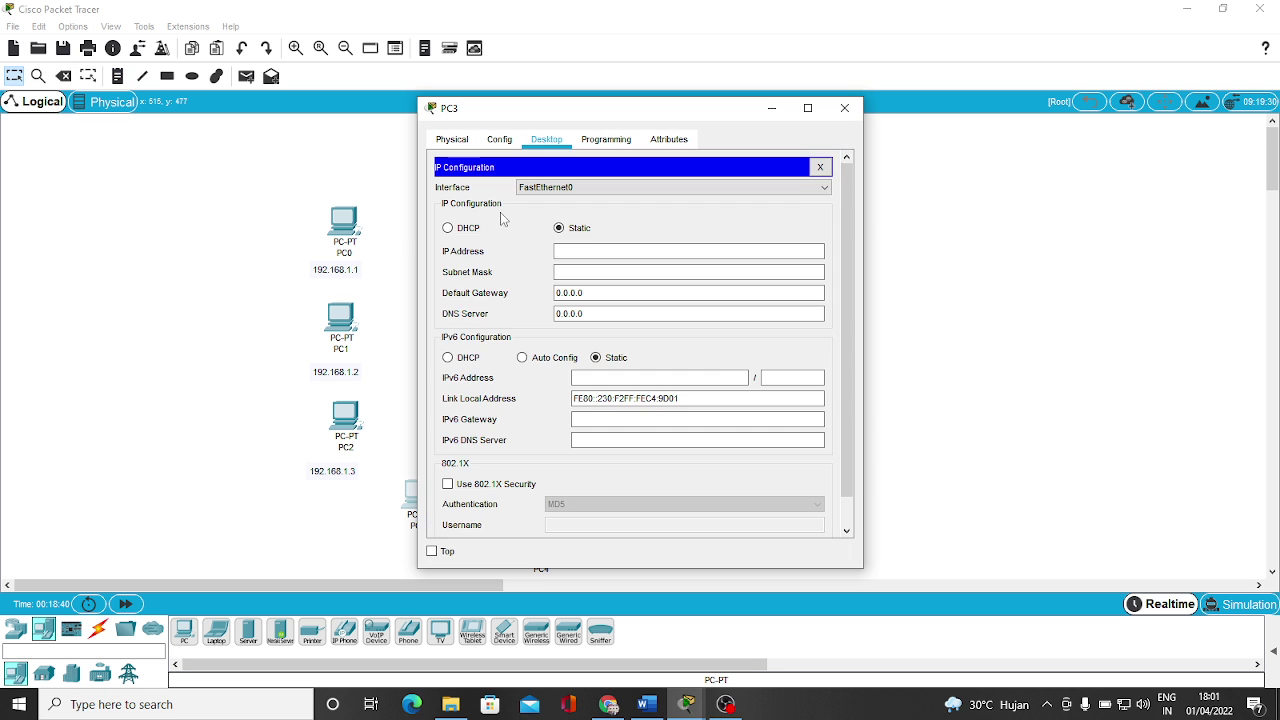
pyautogui.click(578, 254)
pyautogui.write('192.168.1.3')
pyautogui.click(678, 295)
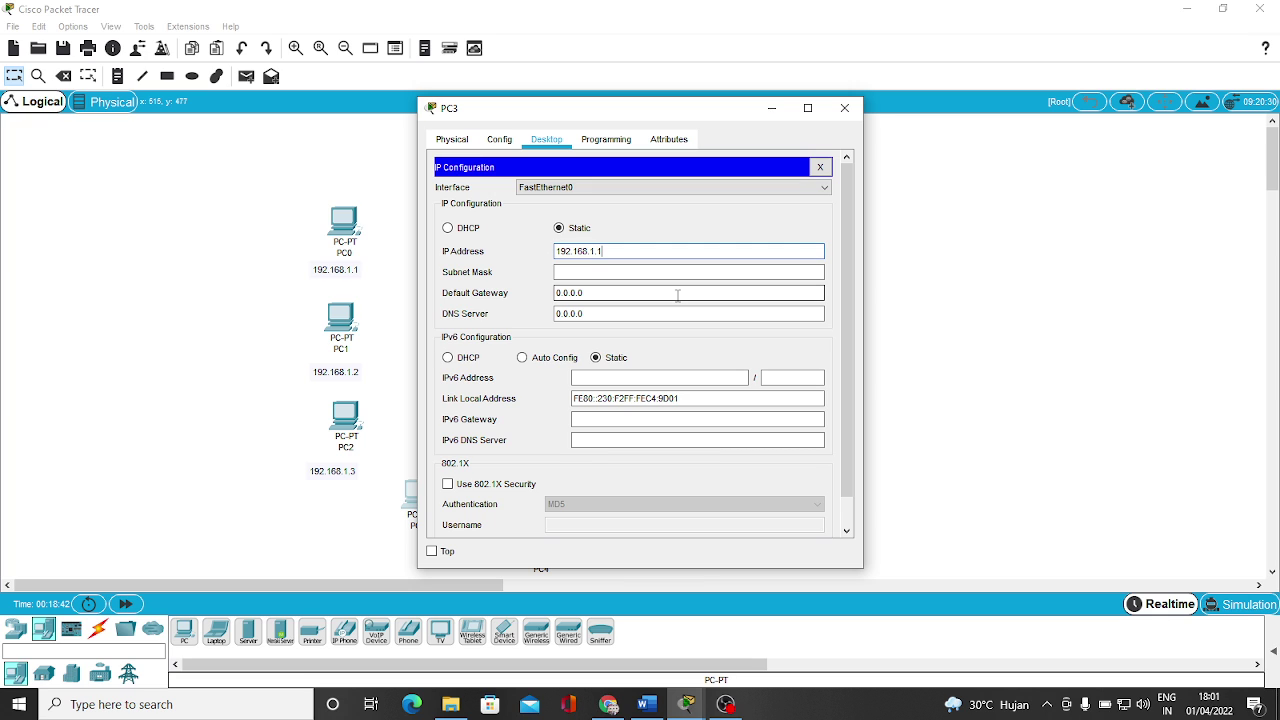
pyautogui.click(664, 272)
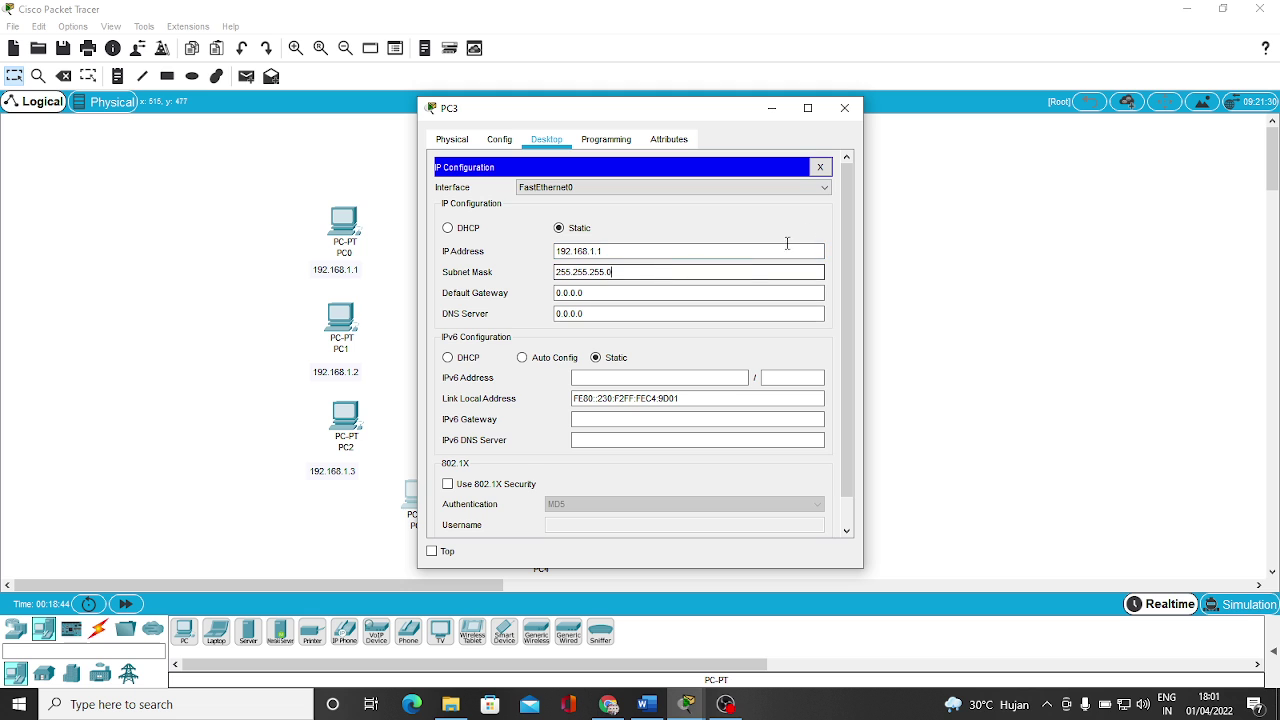
pyautogui.click(845, 108)
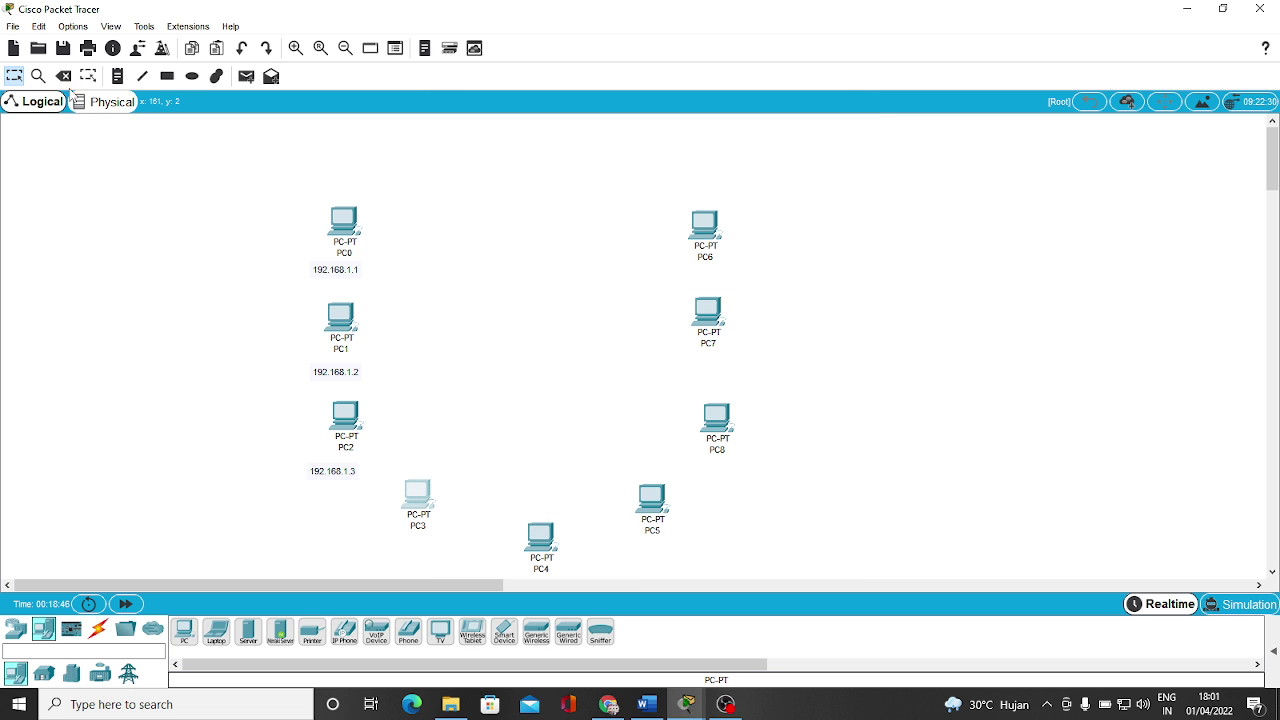
# Add a note reading 192.168.1.1 below PC3 and shift it so it sits centred under the PC's name.
pyautogui.click(117, 77)
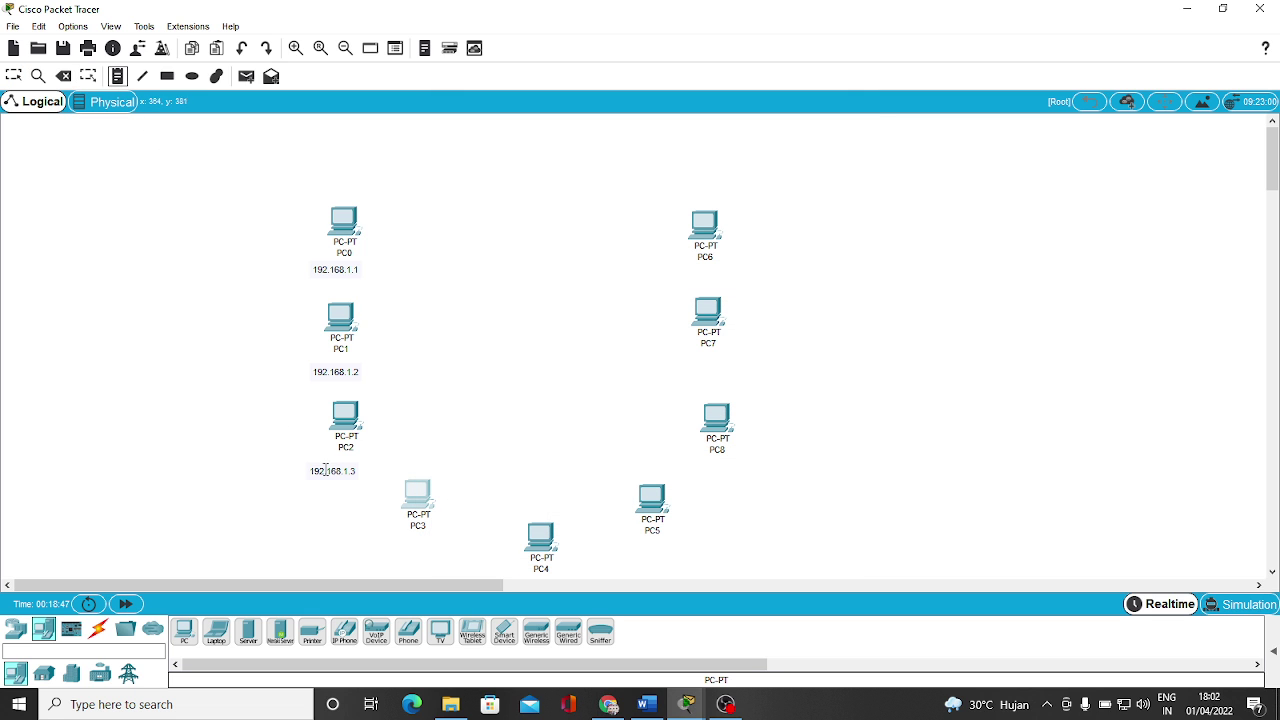
pyautogui.click(360, 545)
pyautogui.write('192.168.1.3')
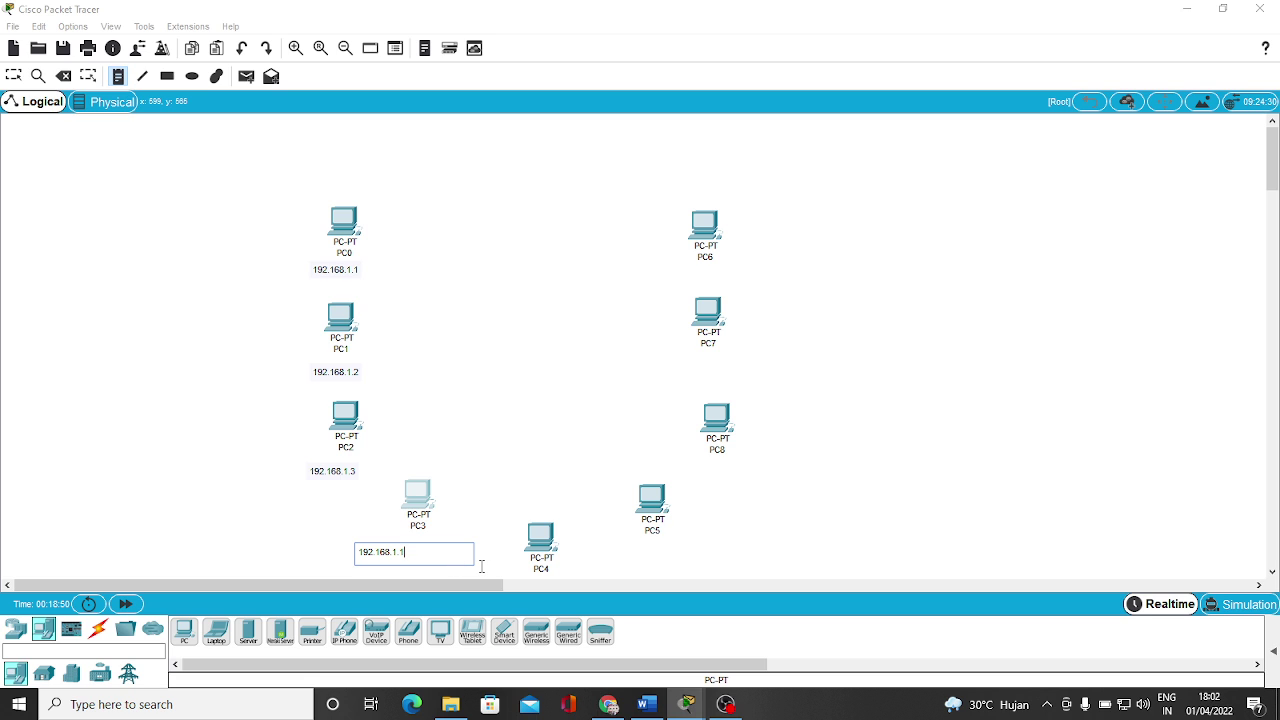
pyautogui.click(14, 76)
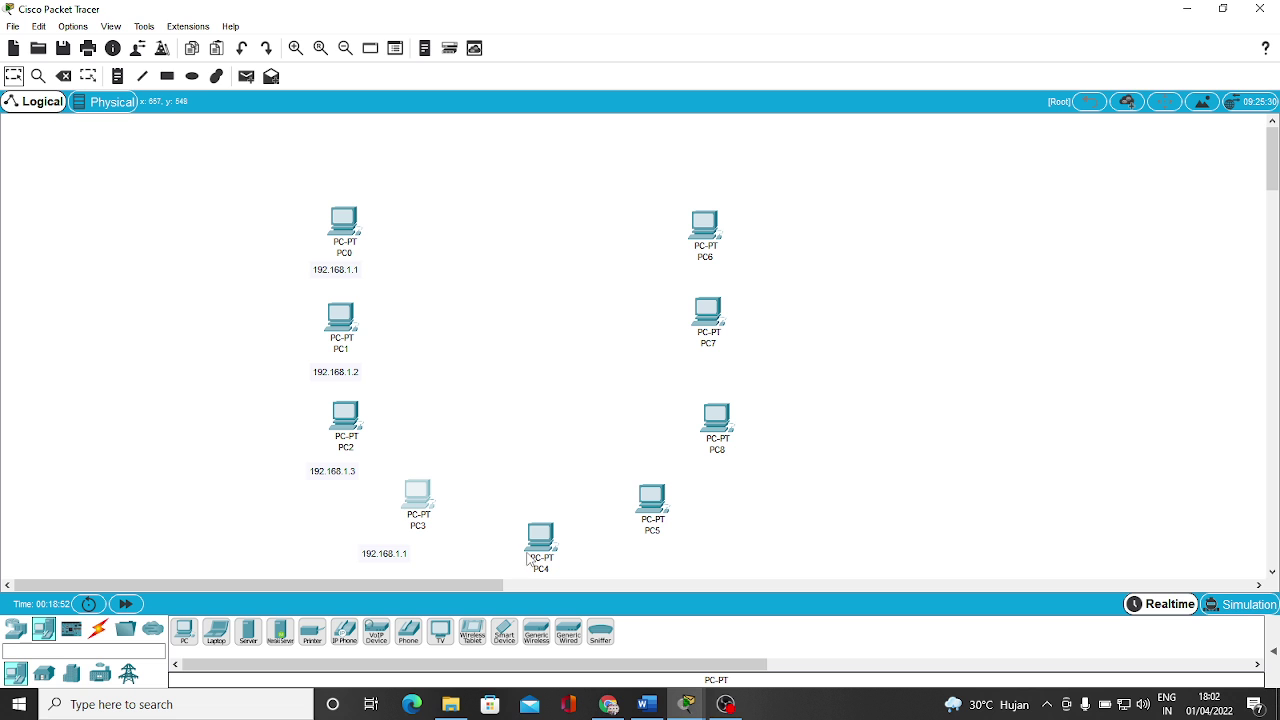
pyautogui.moveTo(388, 560); pyautogui.dragTo(418, 554)
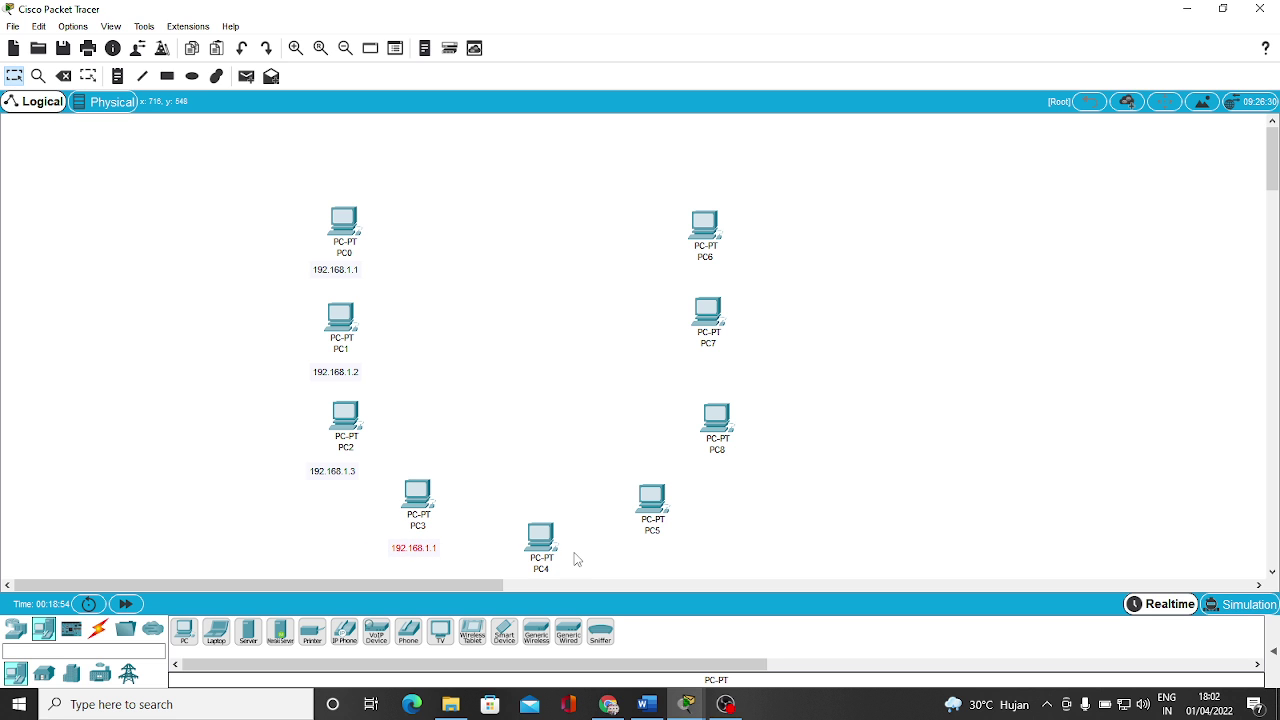
# Nudge PC4 slightly upward and configure it with the static IP address 192.168.1.2 and the automatically filled subnet mask.
pyautogui.moveTo(543, 545); pyautogui.dragTo(533, 533)
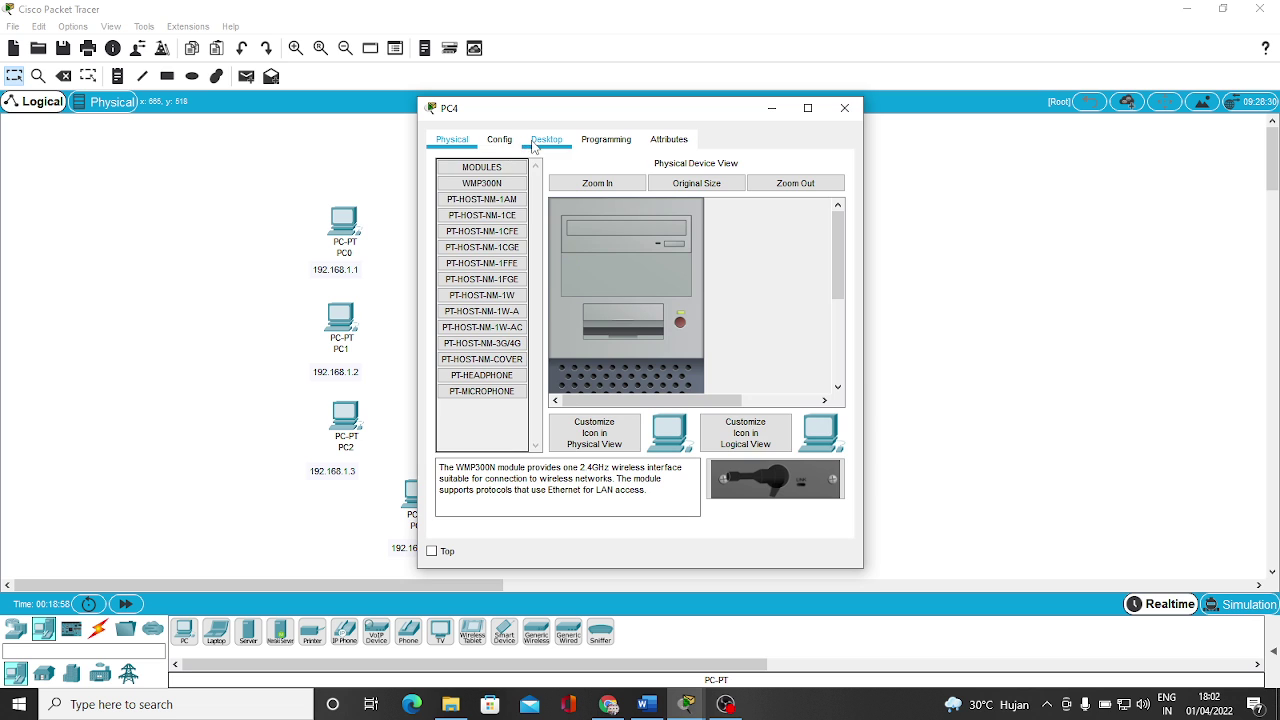
pyautogui.click(533, 146)
pyautogui.click(493, 212)
pyautogui.click(593, 250)
pyautogui.write('192.168.1.')
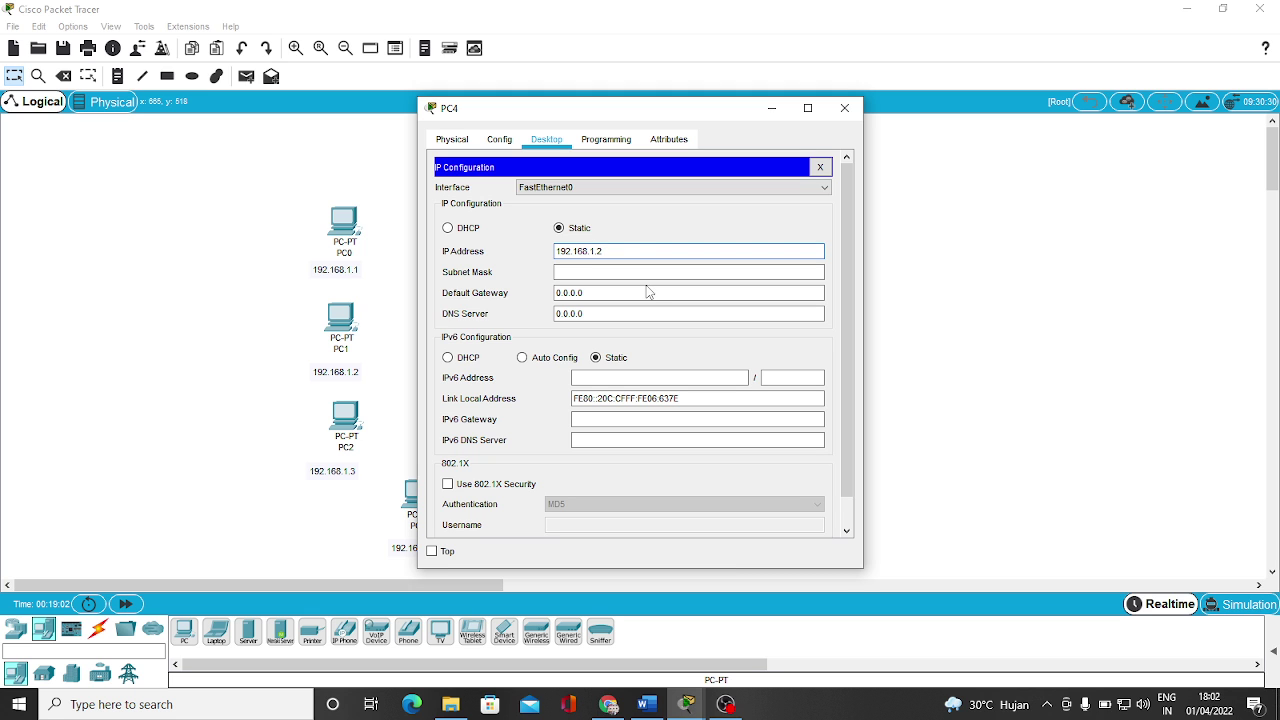
pyautogui.write('2')
pyautogui.click(650, 272)
pyautogui.click(845, 108)
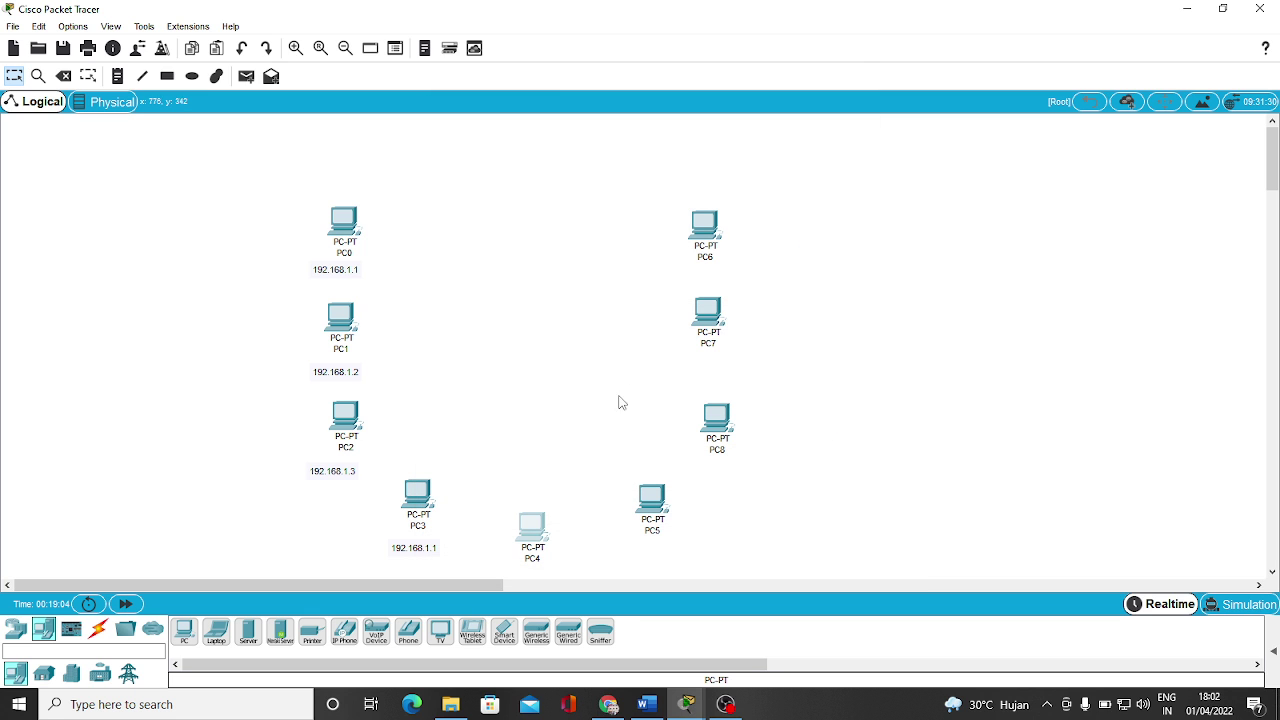
# Add a note reading 192.168.1.2 below PC4.
pyautogui.scroll(-2, 620, 450)
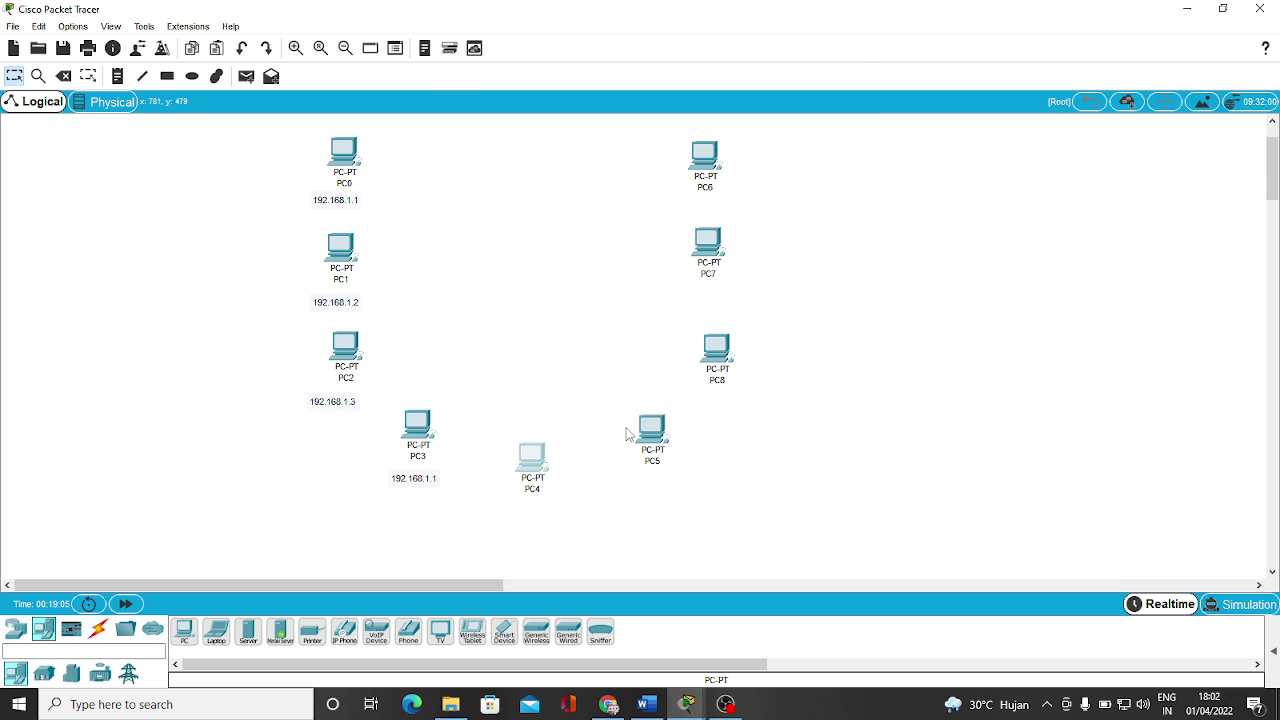
pyautogui.click(117, 78)
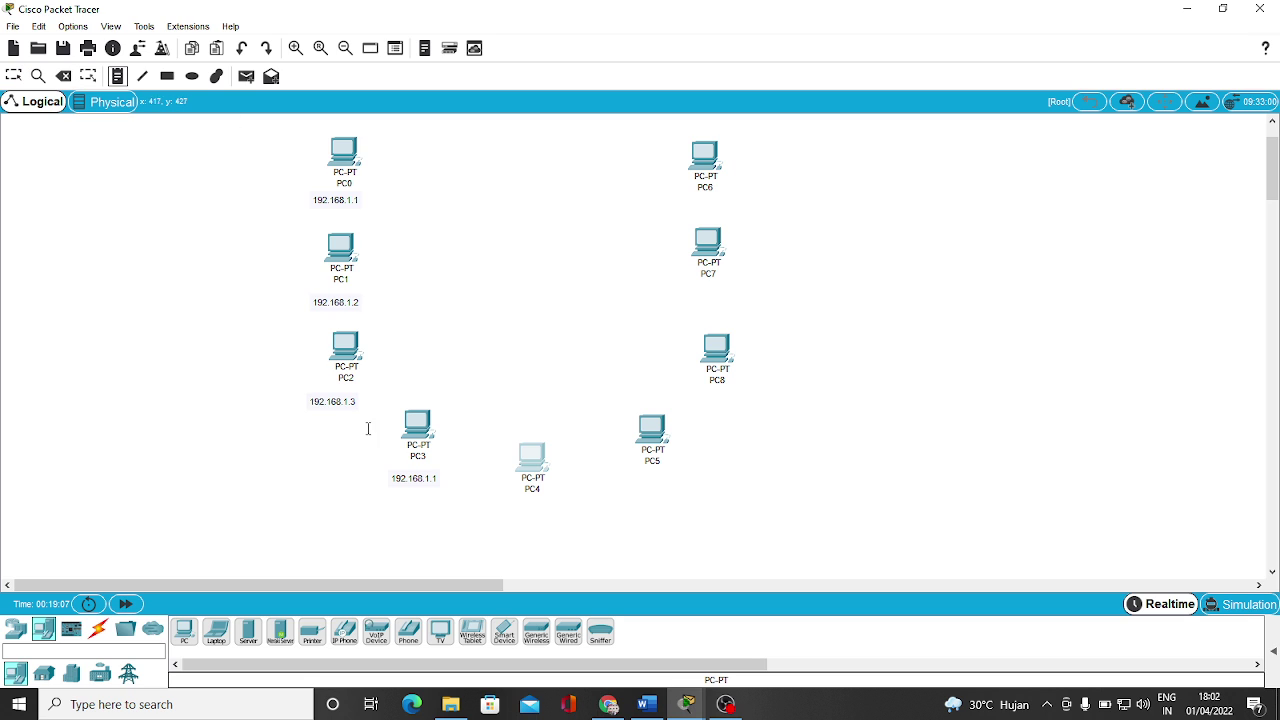
pyautogui.click(500, 510)
pyautogui.write('192.168.1.3')
pyautogui.write('192.168.1.3')
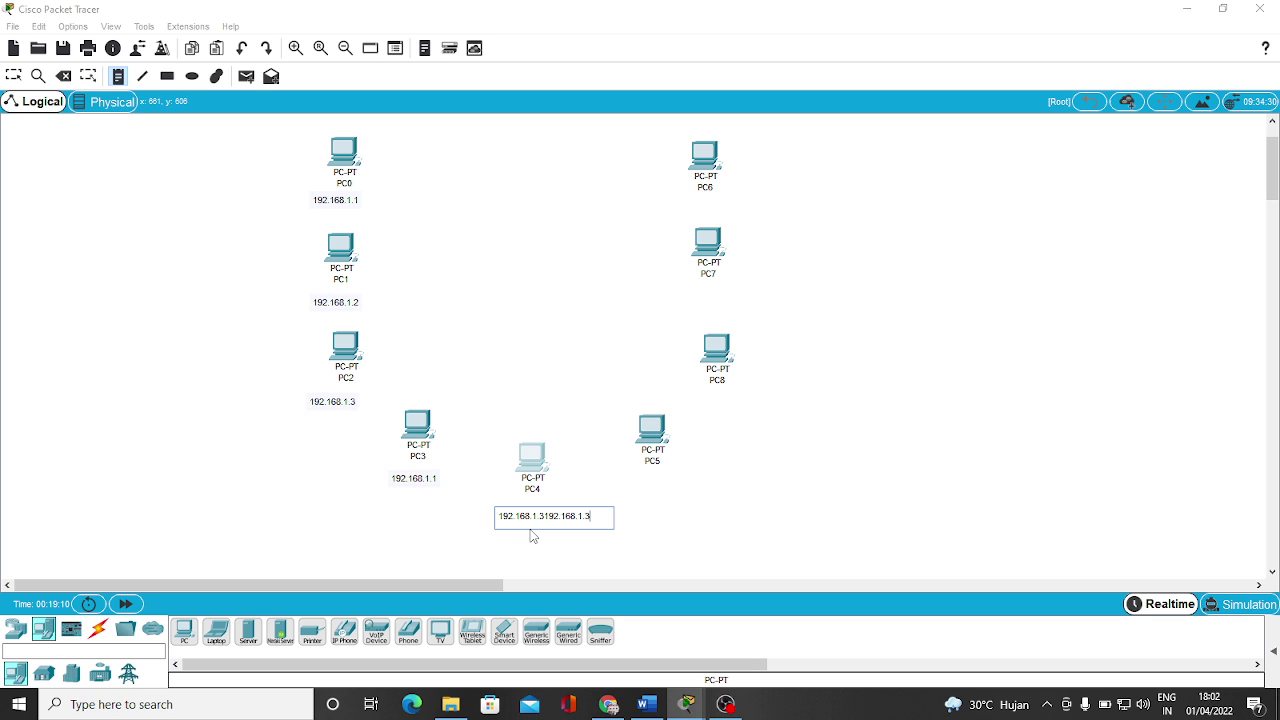
pyautogui.press('BackSpace')
pyautogui.press('BackSpace')
pyautogui.press('BackSpace')
pyautogui.press('Escape')
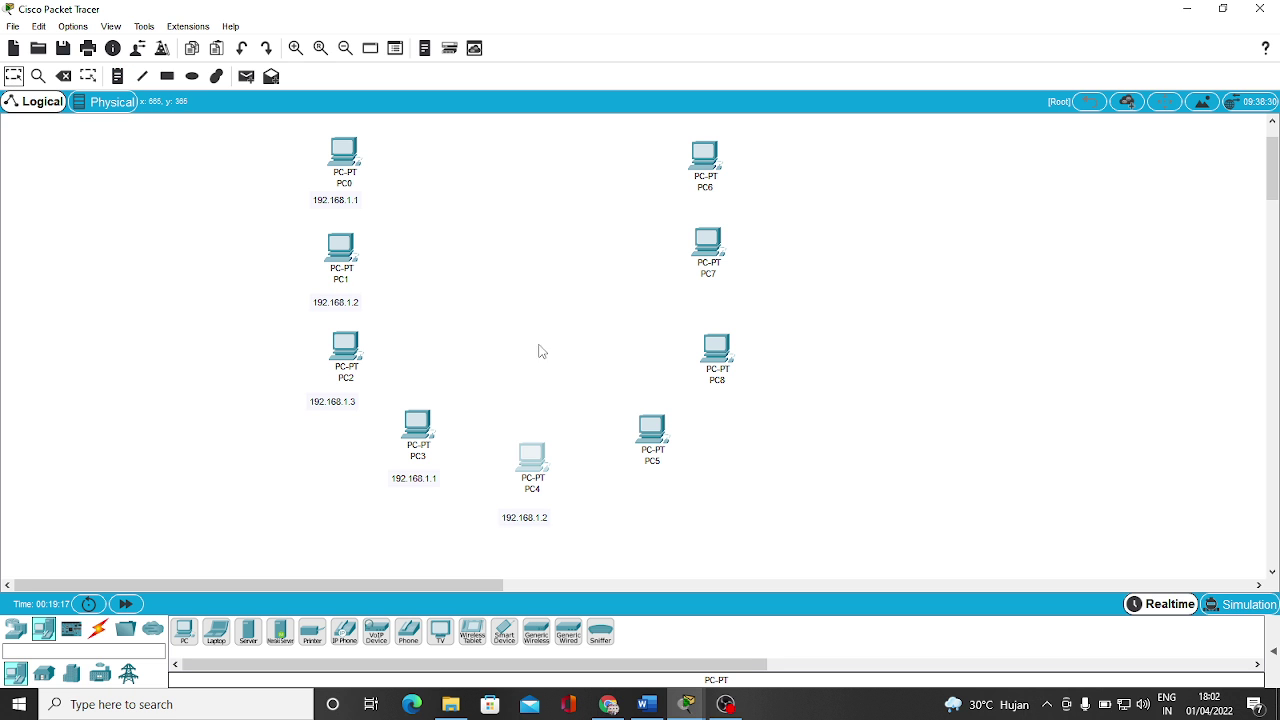
# Configure PC5 with the static IP address 192.168.1.3 and the automatically filled subnet mask.
pyautogui.click(655, 437)
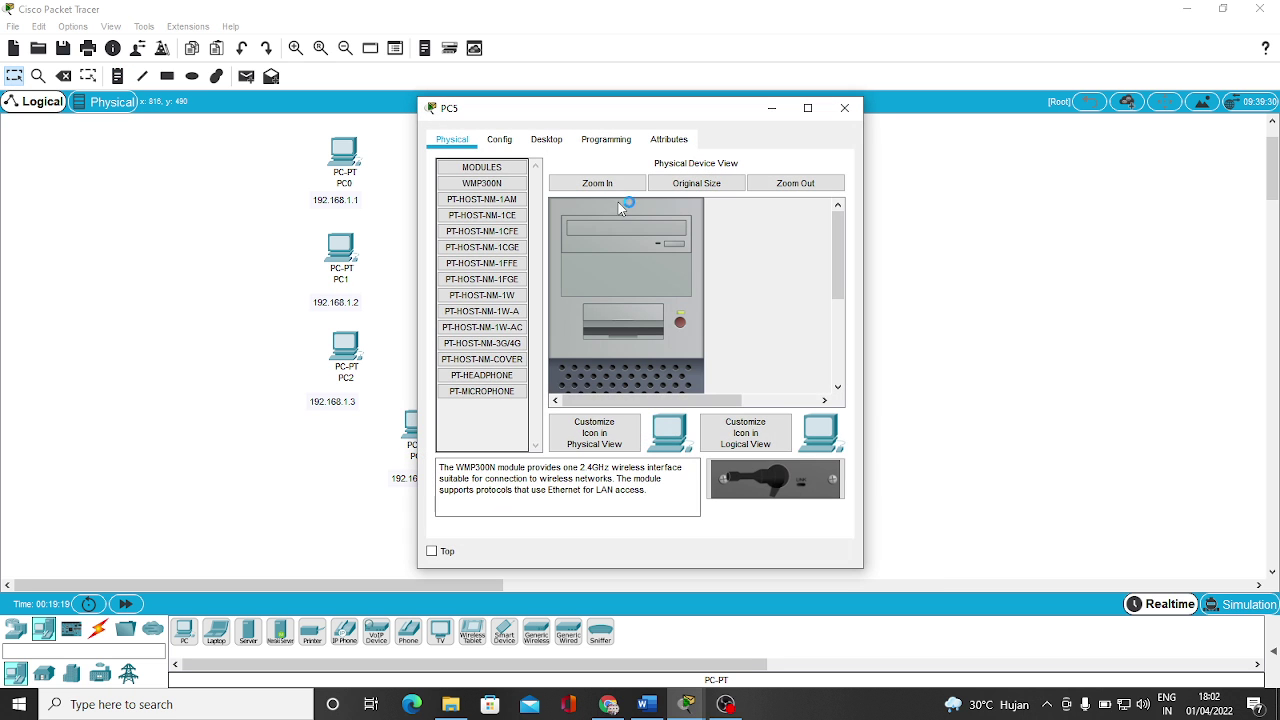
pyautogui.click(546, 139)
pyautogui.click(497, 204)
pyautogui.click(632, 254)
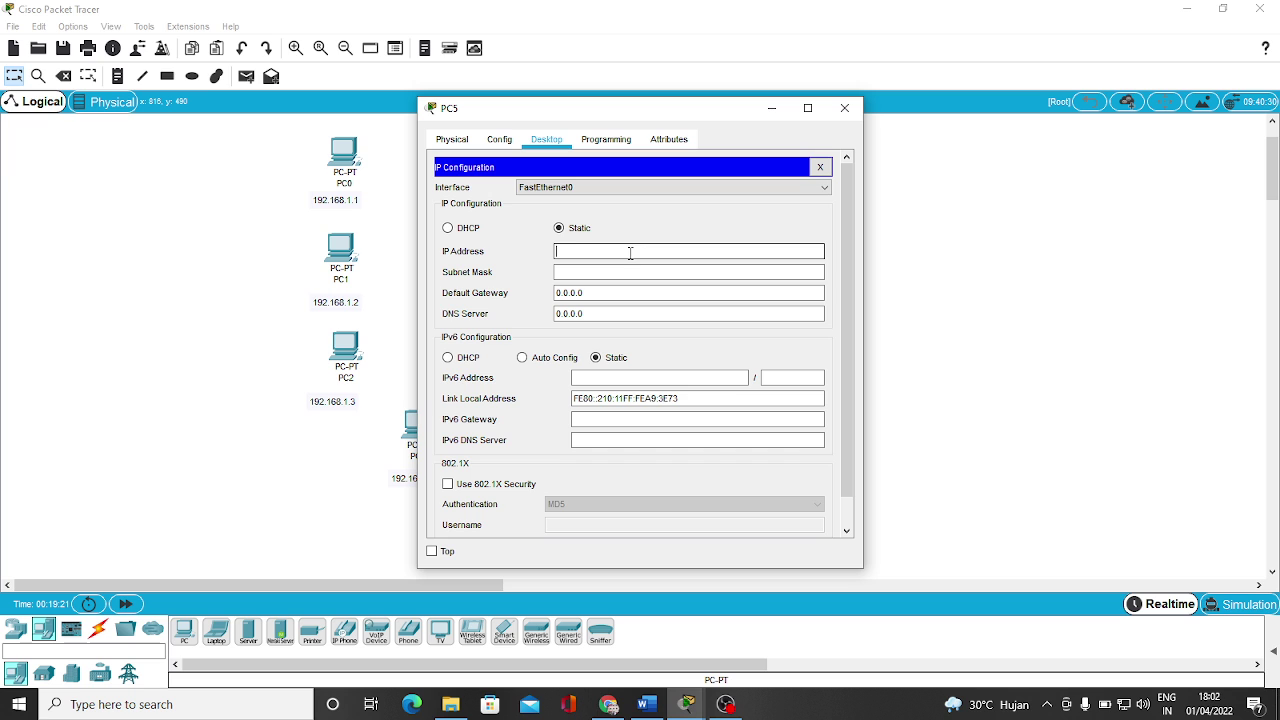
pyautogui.write('192.168.1.3')
pyautogui.click(643, 272)
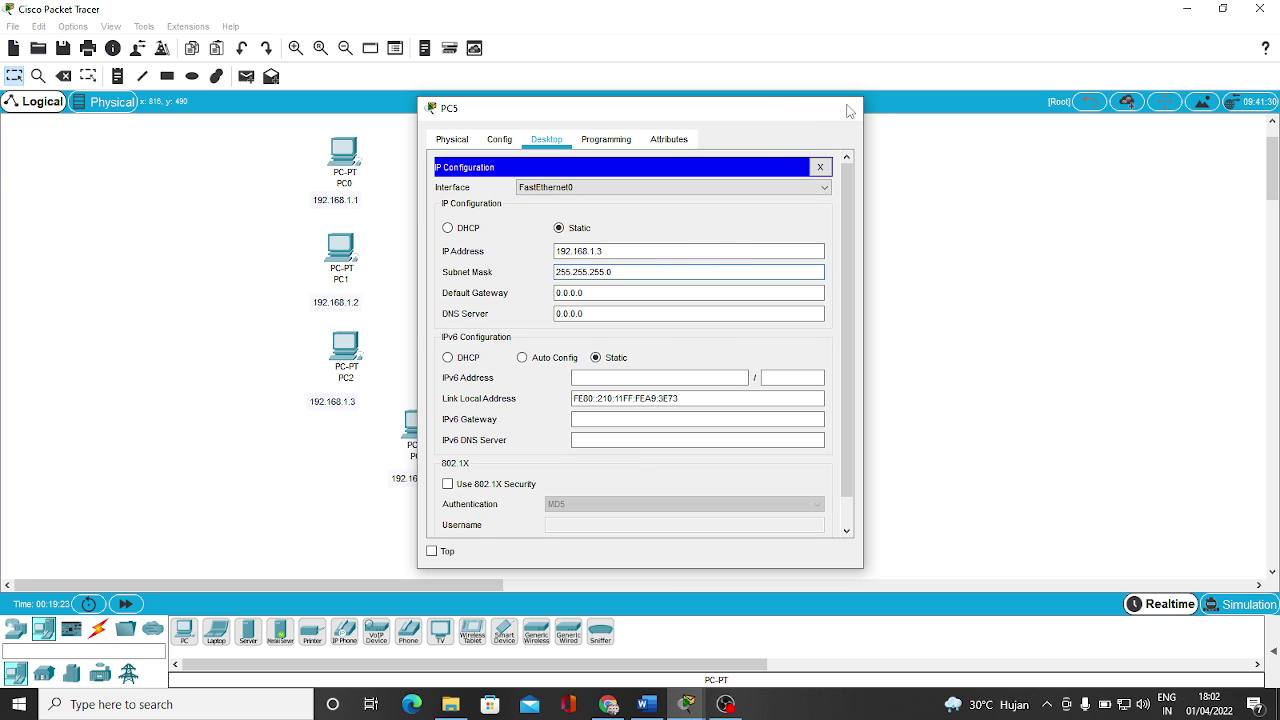
pyautogui.click(845, 108)
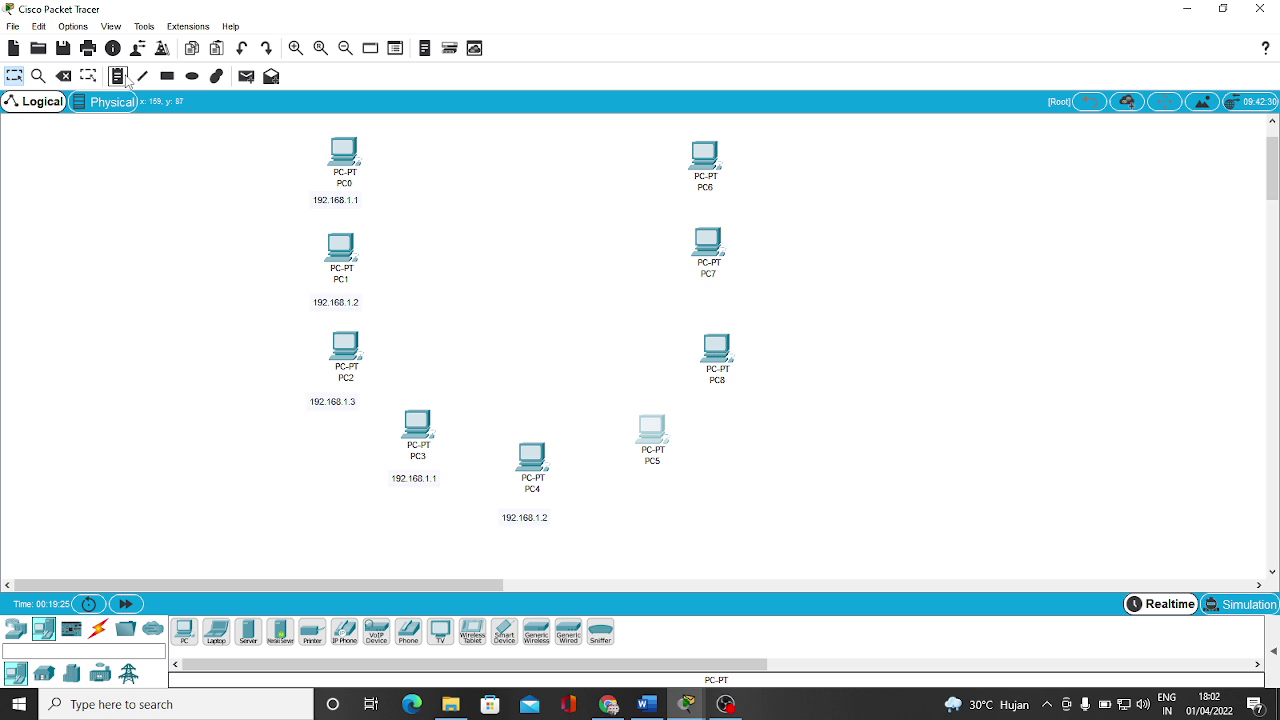
# Add a note reading 192.168.1.3 below PC5.
pyautogui.click(117, 76)
pyautogui.click(634, 484)
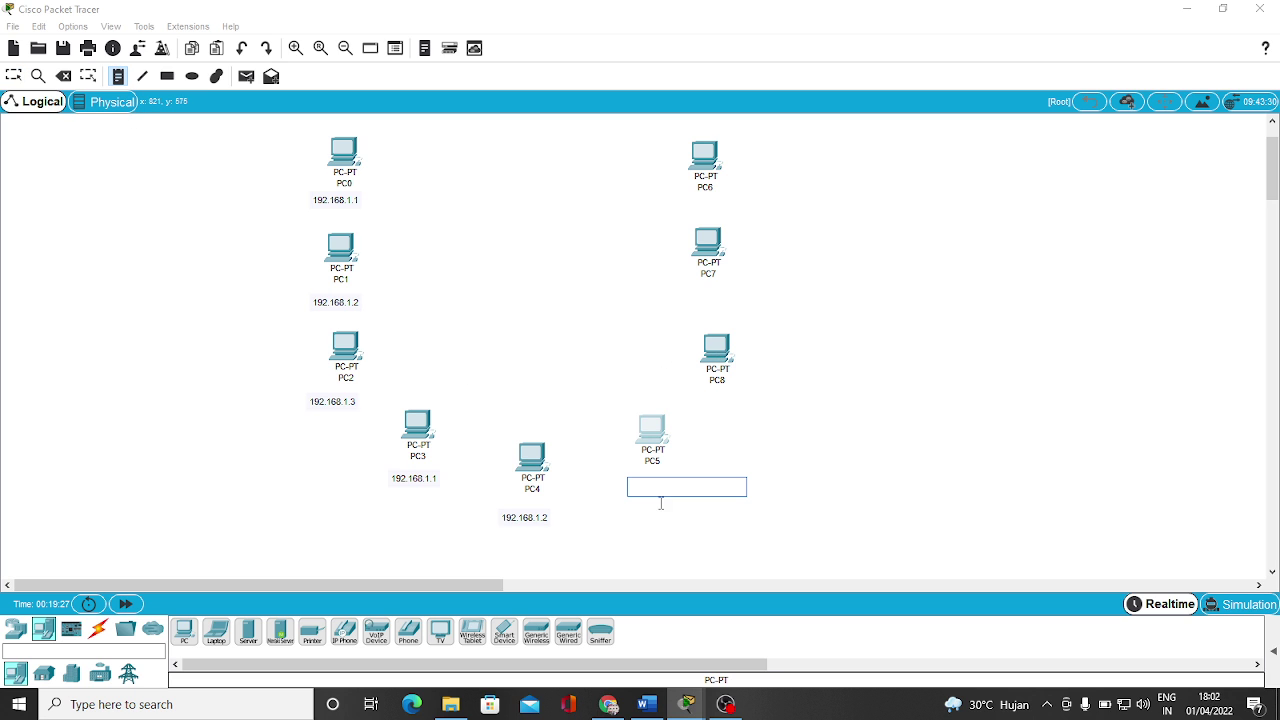
pyautogui.write('192.168.1.3')
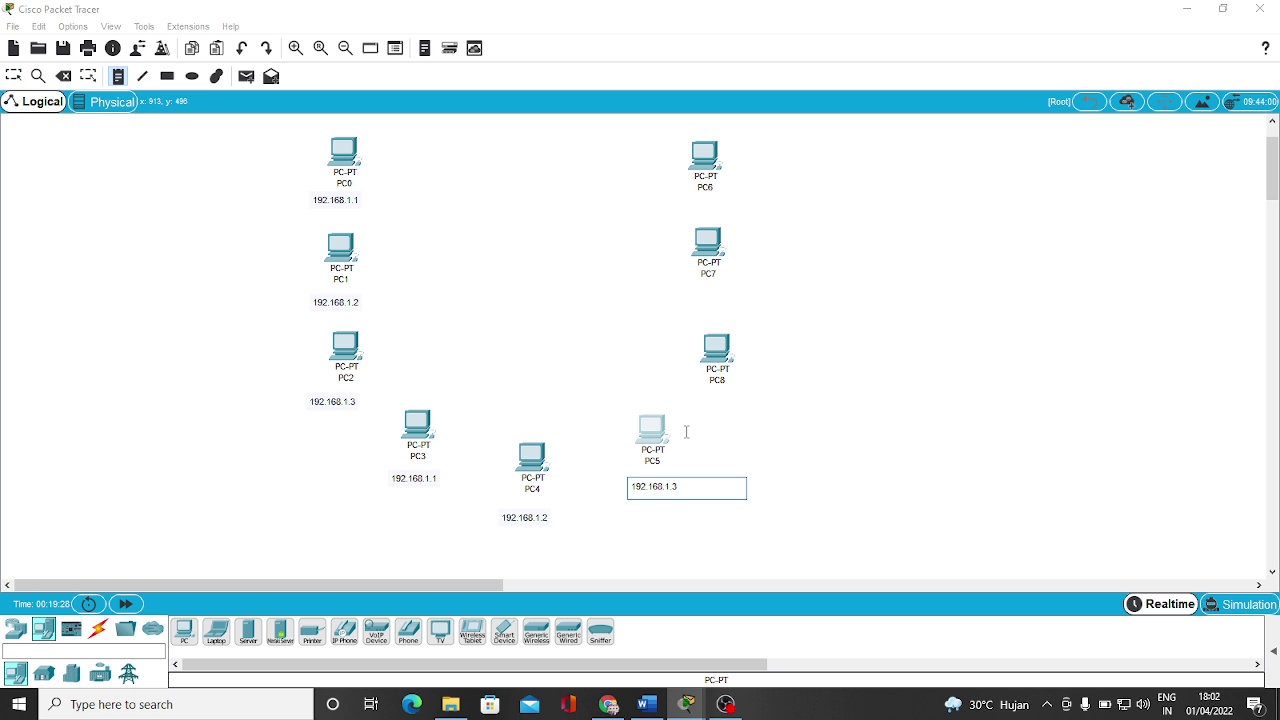
pyautogui.click(14, 78)
# Configure PC8 with the static IP address 192.168.1.1 and the automatically filled subnet mask.
pyautogui.click(706, 350)
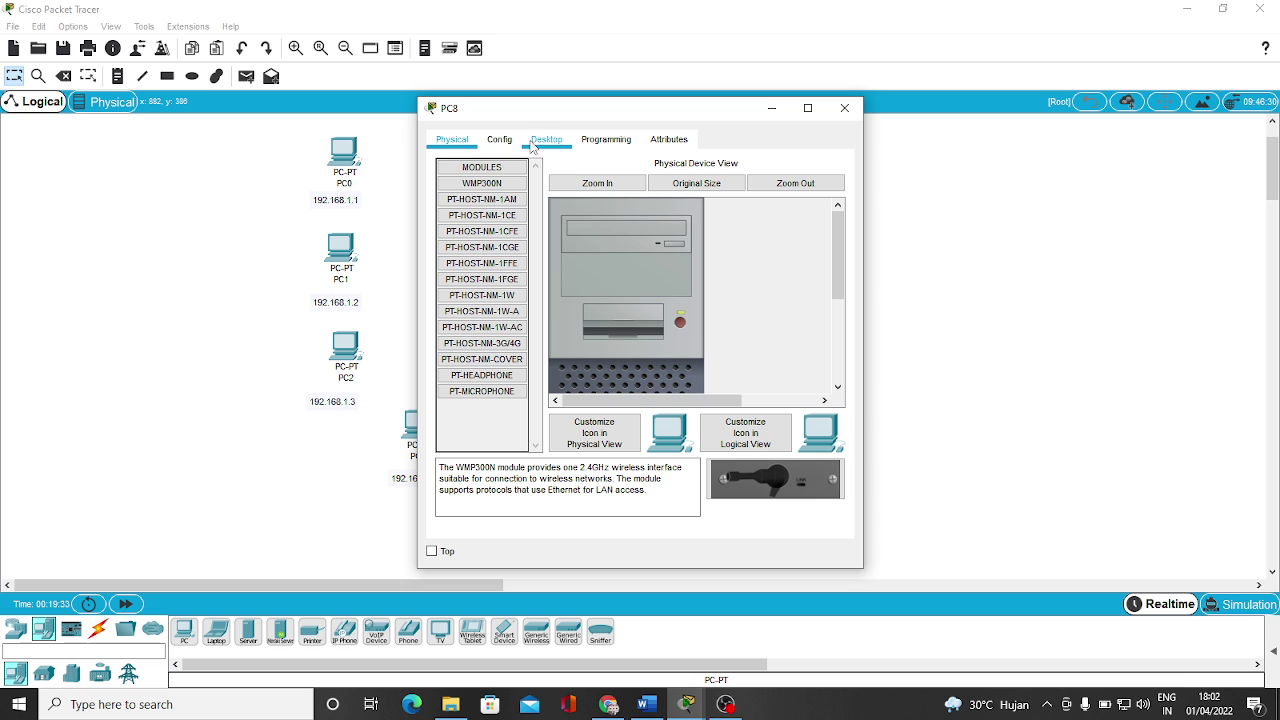
pyautogui.click(546, 140)
pyautogui.click(520, 180)
pyautogui.click(632, 251)
pyautogui.write('192.168.1.3')
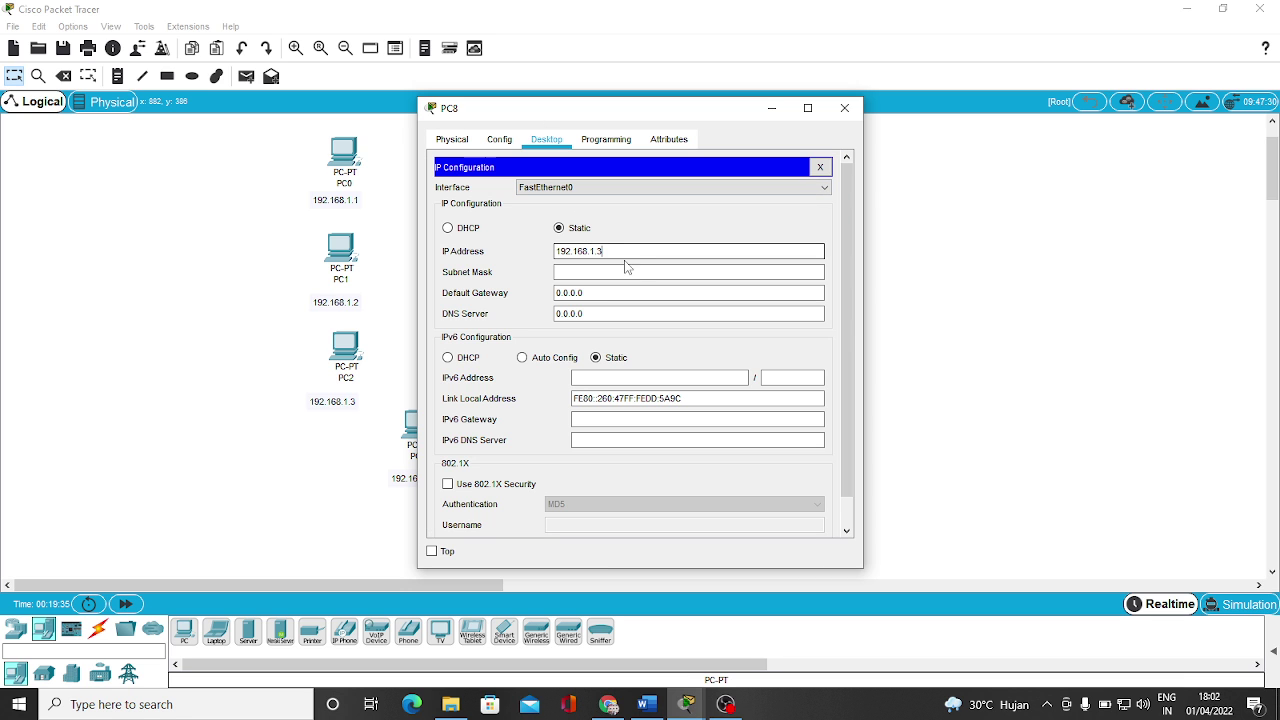
pyautogui.click(643, 273)
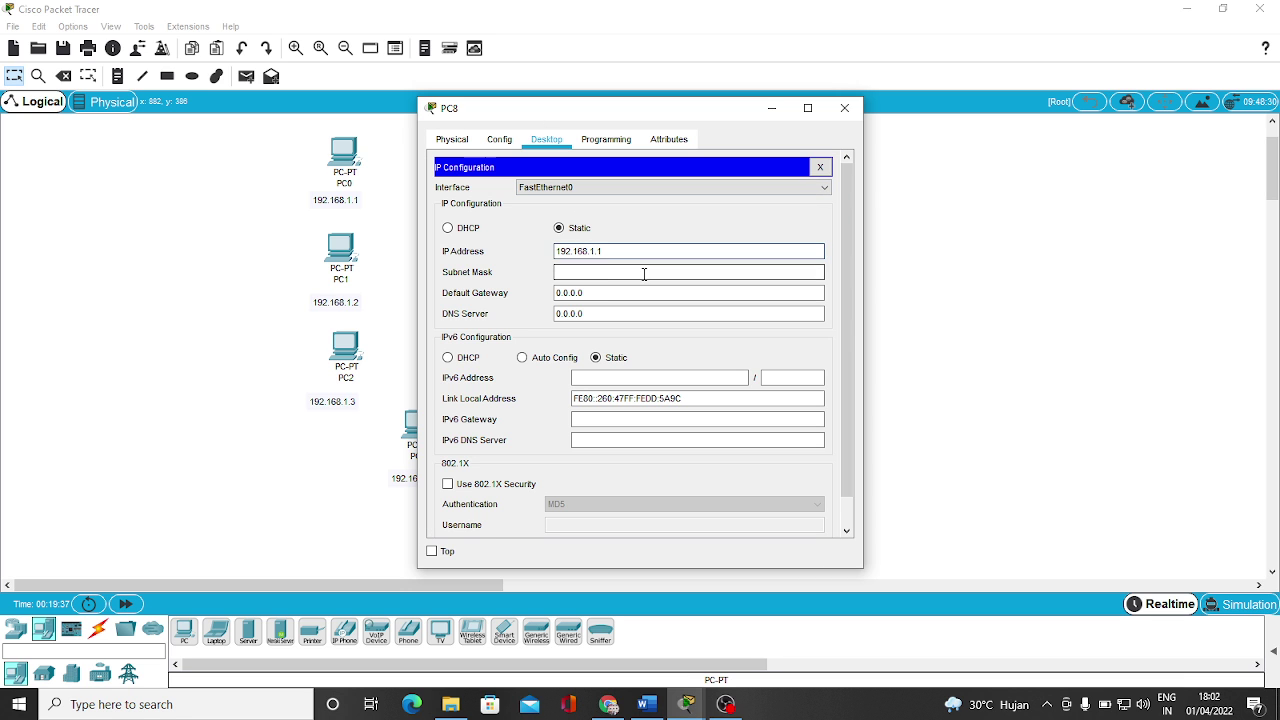
pyautogui.click(845, 108)
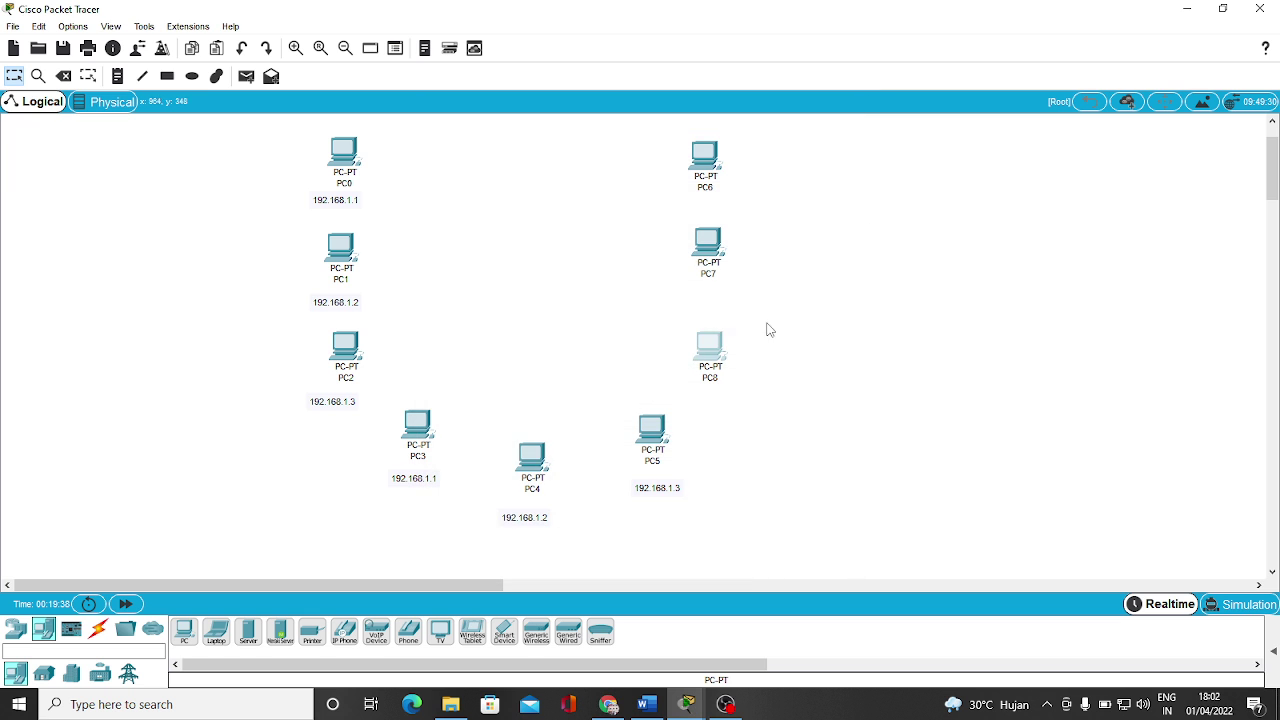
# Configure PC7 with the static IP address 192.168.1.2 and the automatically filled subnet mask.
pyautogui.click(707, 243)
pyautogui.click(548, 147)
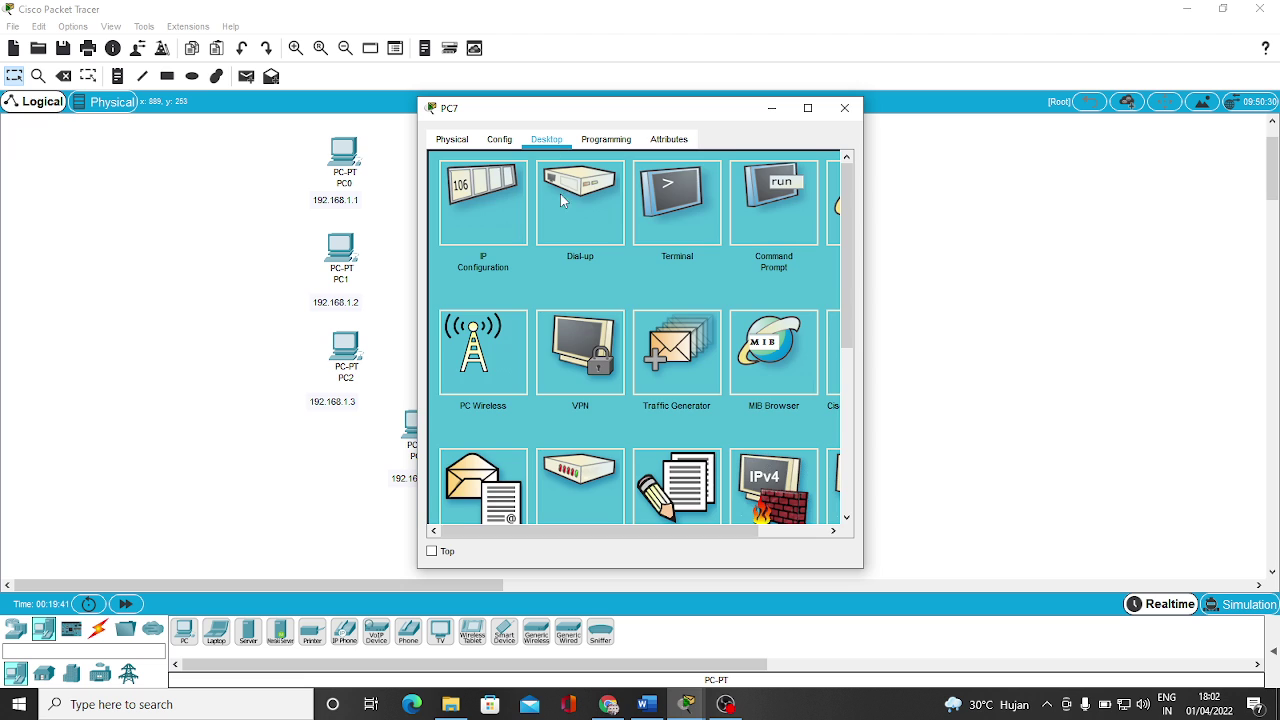
pyautogui.click(500, 210)
pyautogui.click(587, 251)
pyautogui.write('192.168.1.')
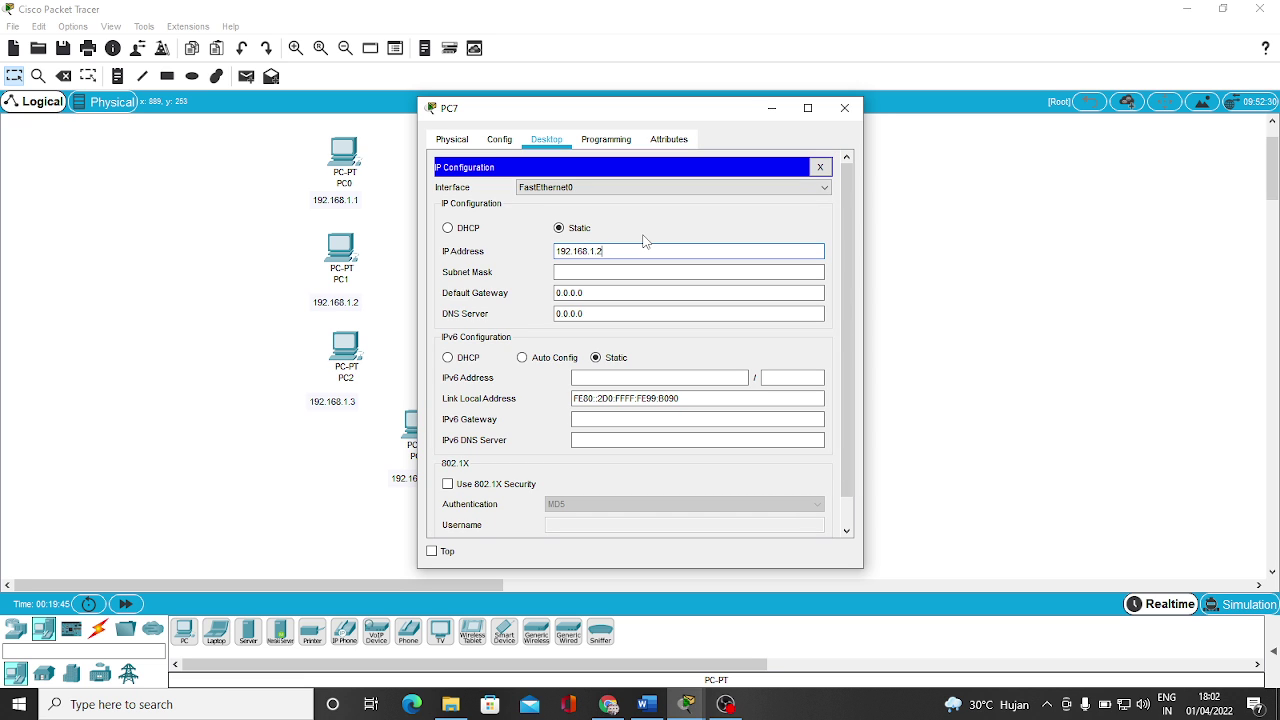
pyautogui.write('2')
pyautogui.click(645, 268)
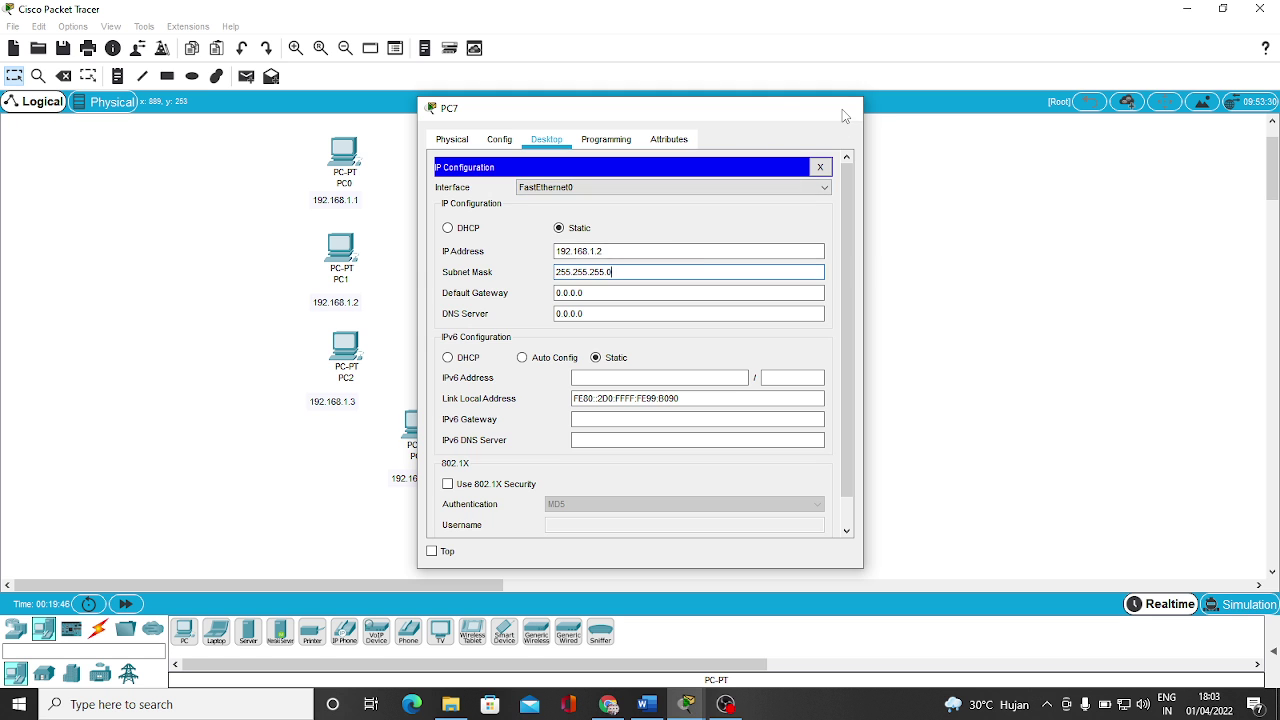
pyautogui.click(844, 108)
# Configure PC6 with the static IP address 192.168.1.3 and the automatically filled subnet mask.
pyautogui.click(706, 160)
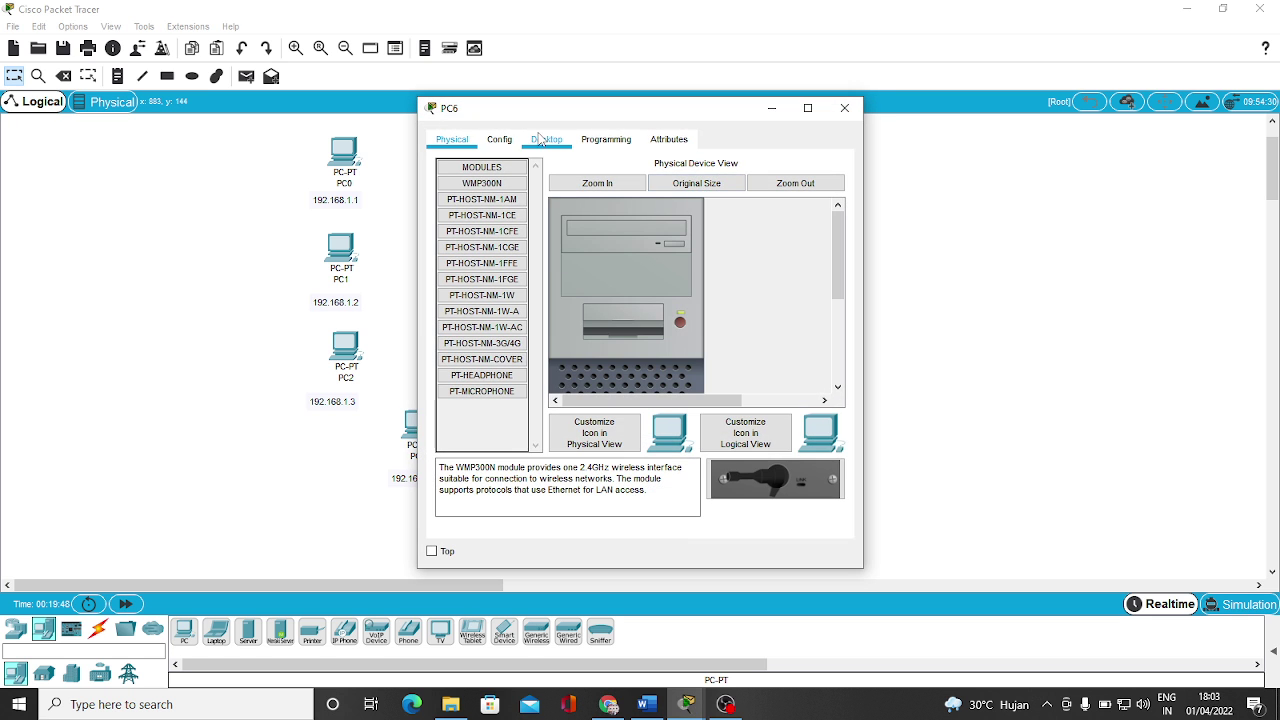
pyautogui.click(546, 139)
pyautogui.click(484, 200)
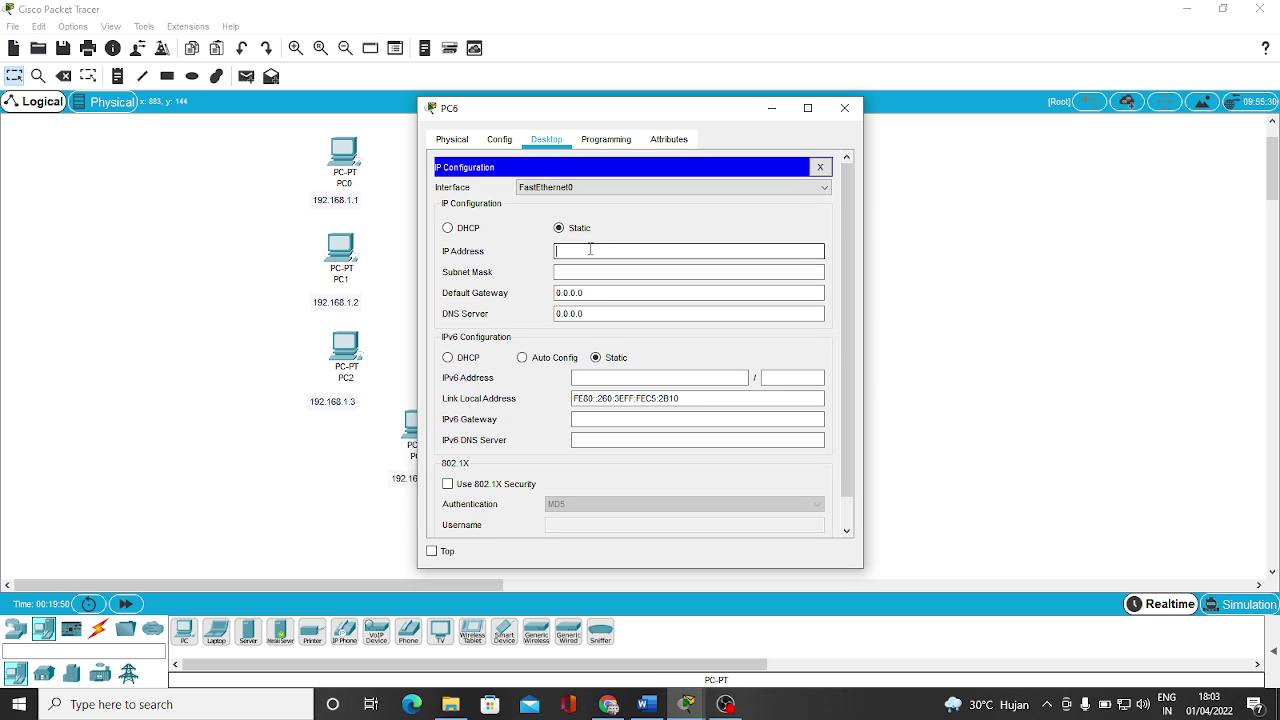
pyautogui.write('192.168.1.3')
pyautogui.press('Tab')
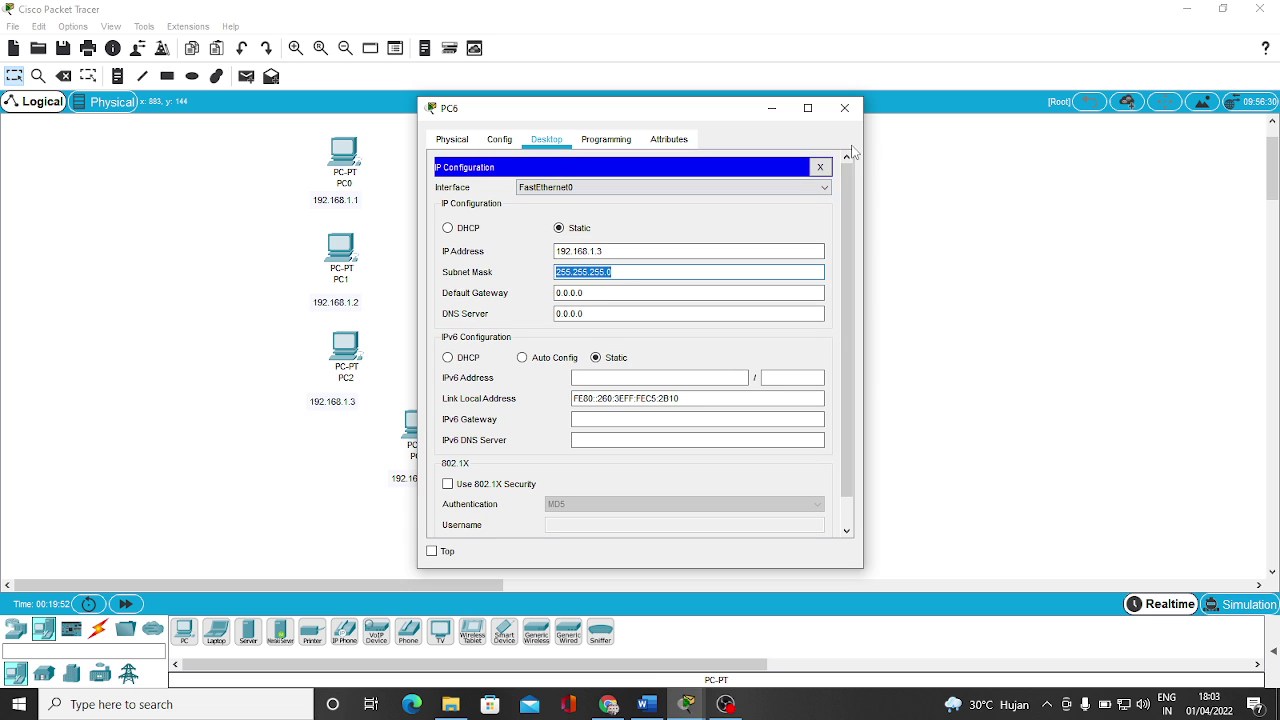
pyautogui.click(845, 108)
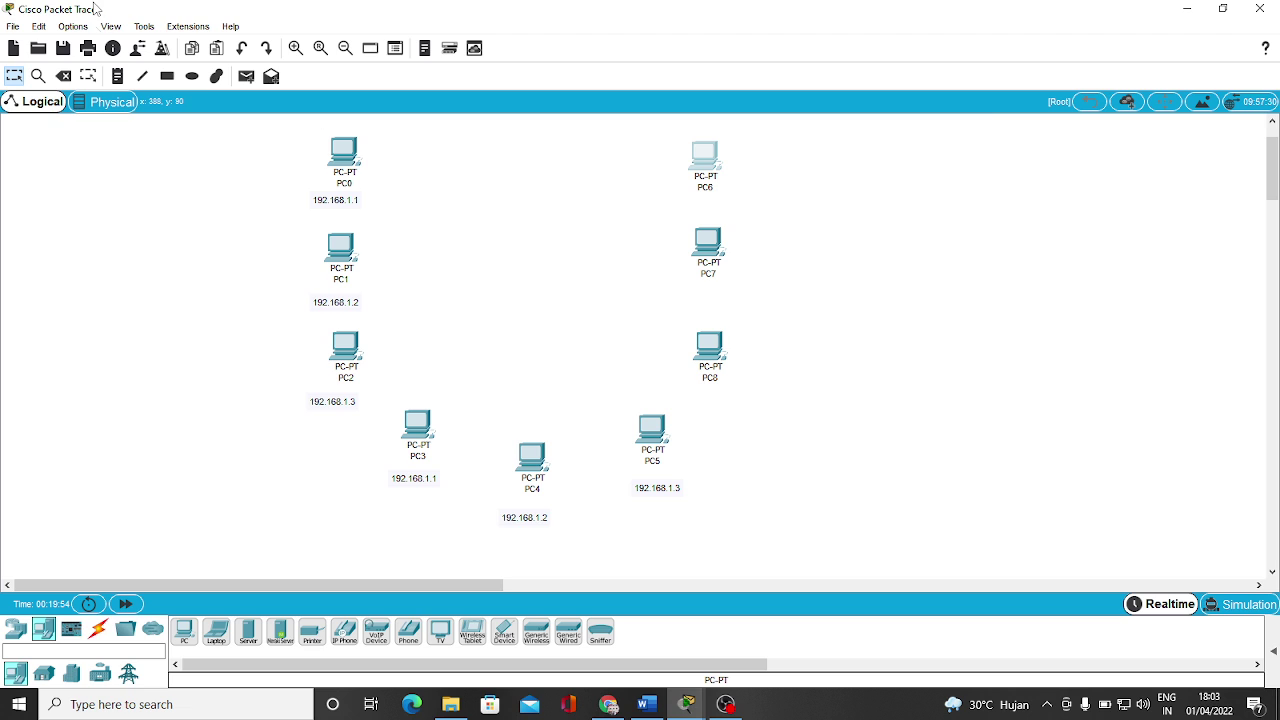
# Add a note reading 192.168.1.1 below PC8.
pyautogui.click(118, 78)
pyautogui.click(682, 399)
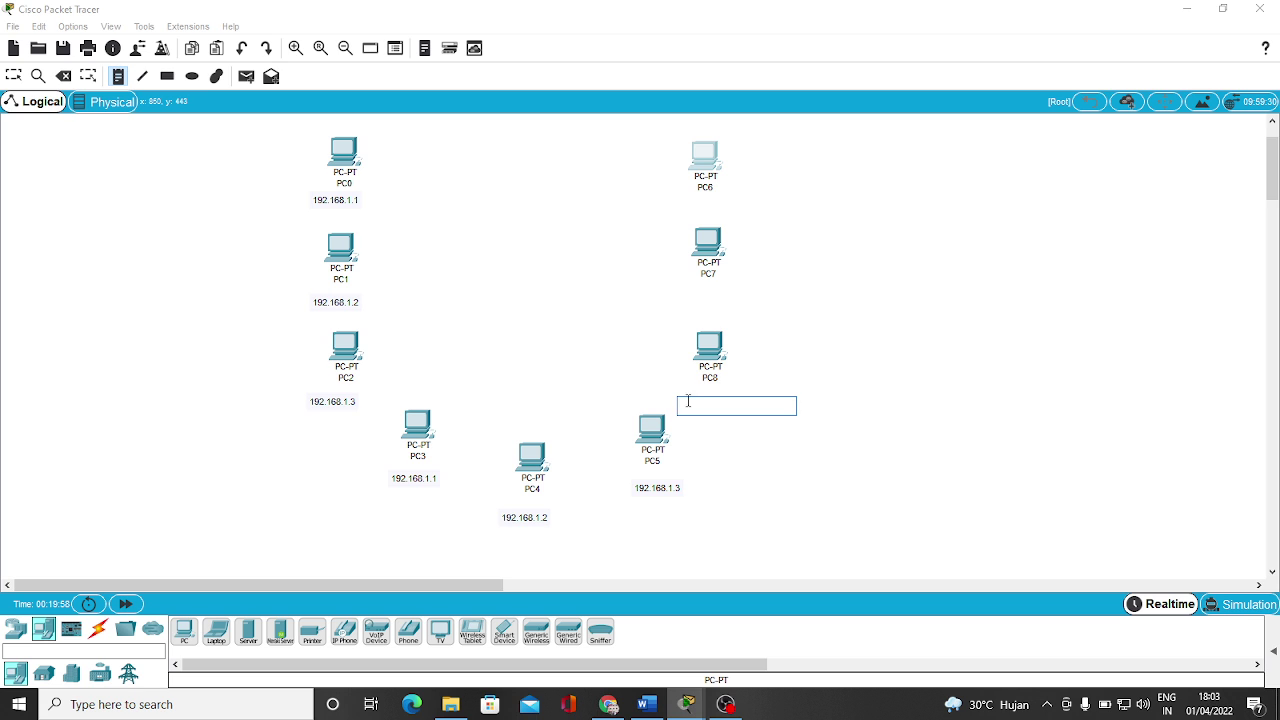
pyautogui.write('192.168.1.3')
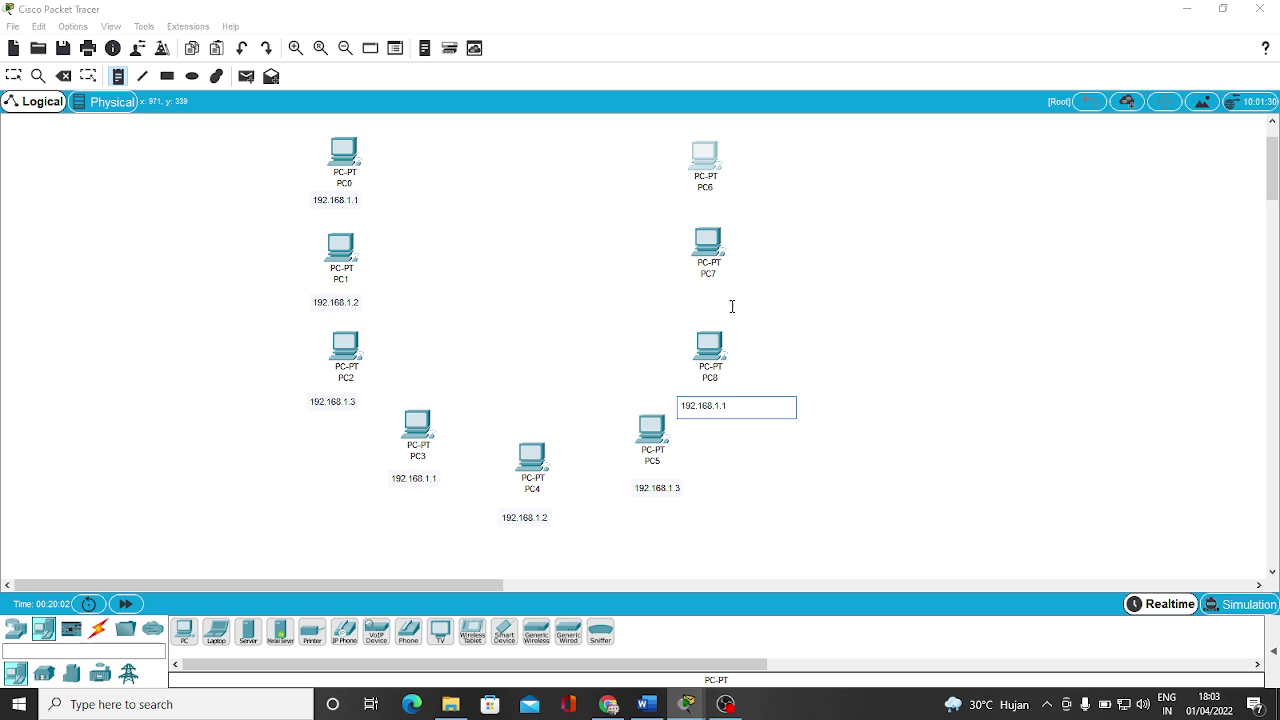
# Add a note reading 192.168.1.2 below PC7 and a note reading 192.168.1.3 below PC6.
pyautogui.click(688, 288)
pyautogui.write('192.168.1.3')
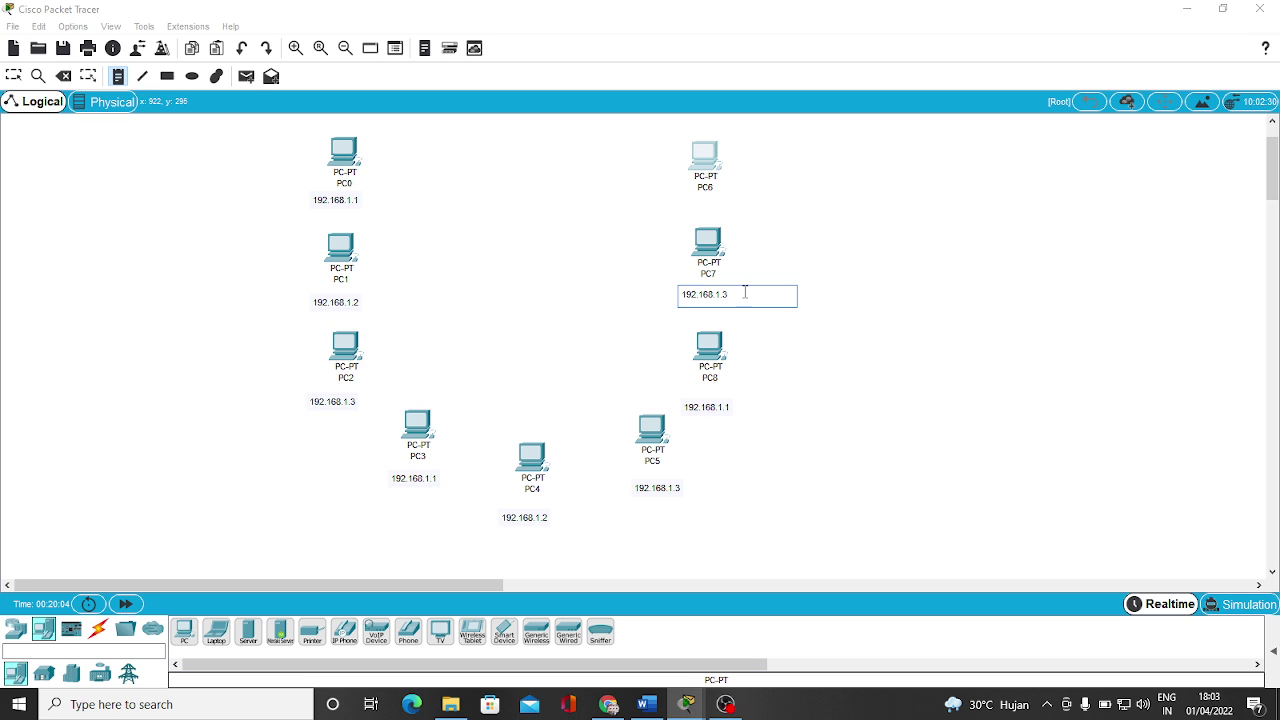
pyautogui.click(669, 198)
pyautogui.write('192.168.1.3')
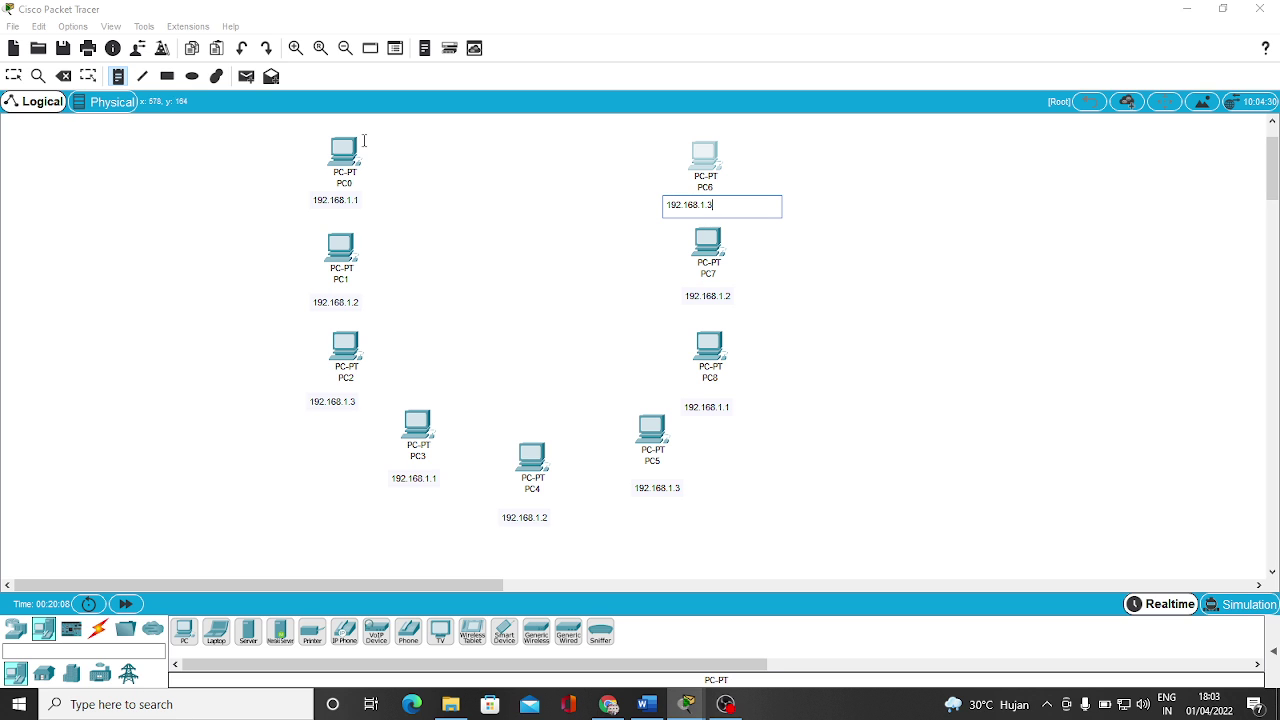
pyautogui.click(14, 76)
# Align the address notes under PC6 and PC7, and shift PC8 and its note slightly upward.
pyautogui.click(716, 206)
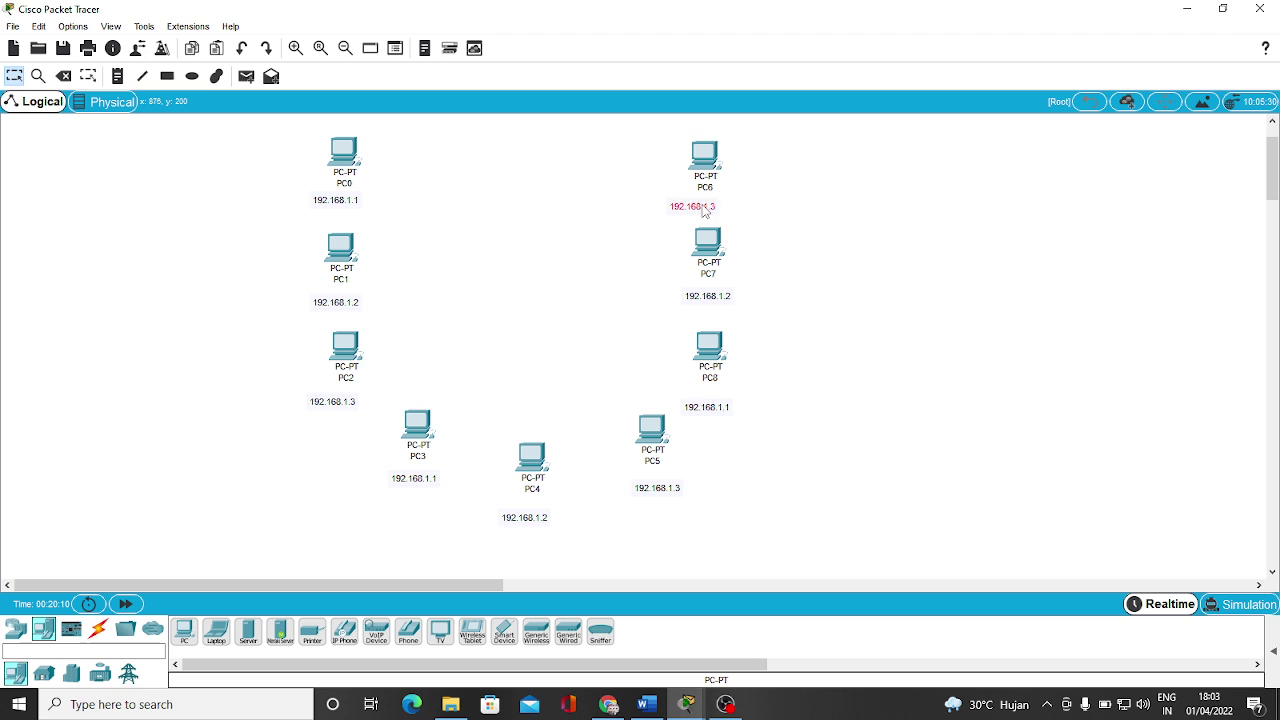
pyautogui.click(715, 302)
pyautogui.moveTo(716, 356); pyautogui.dragTo(716, 345)
pyautogui.moveTo(720, 404); pyautogui.dragTo(723, 390)
# Even out the layout by nudging PC5 and its note, PC4, PC3 and its note, and PC2.
pyautogui.moveTo(650, 435); pyautogui.dragTo(706, 358)
pyautogui.moveTo(668, 490); pyautogui.dragTo(647, 486)
pyautogui.moveTo(539, 475); pyautogui.dragTo(527, 484)
pyautogui.moveTo(436, 444); pyautogui.dragTo(428, 444)
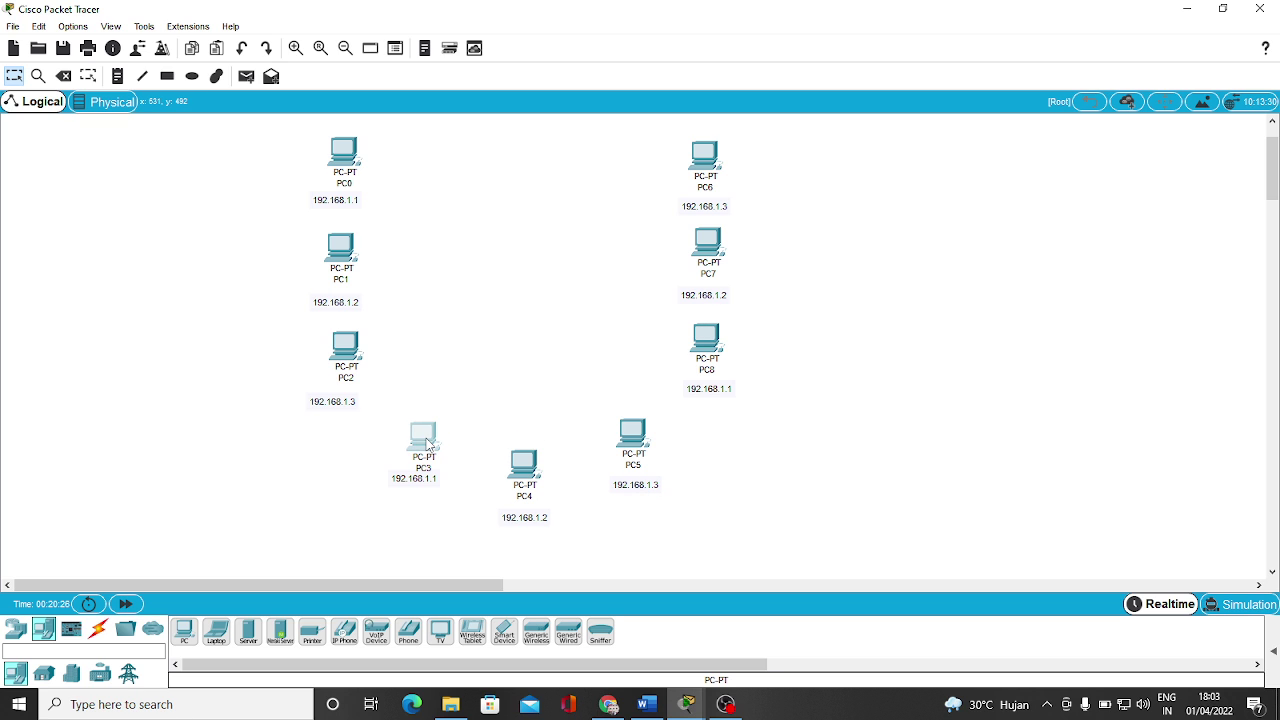
pyautogui.moveTo(410, 486); pyautogui.dragTo(420, 491)
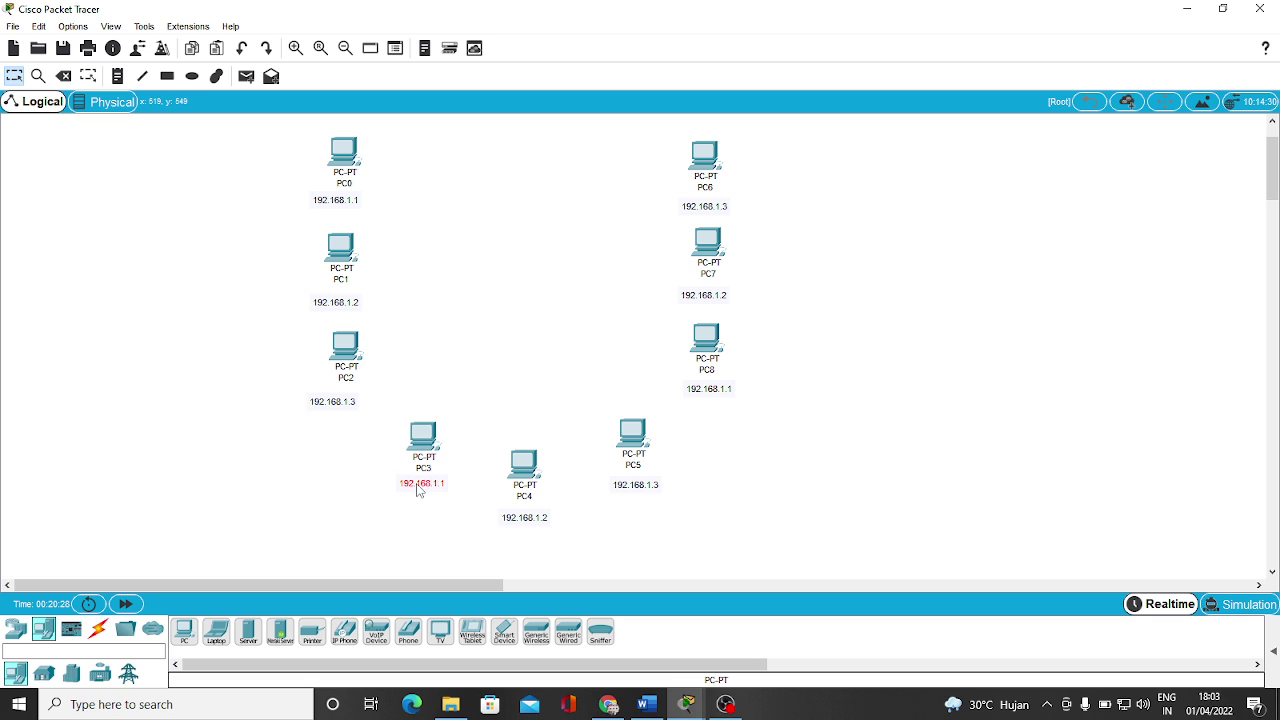
pyautogui.moveTo(356, 365); pyautogui.dragTo(348, 366)
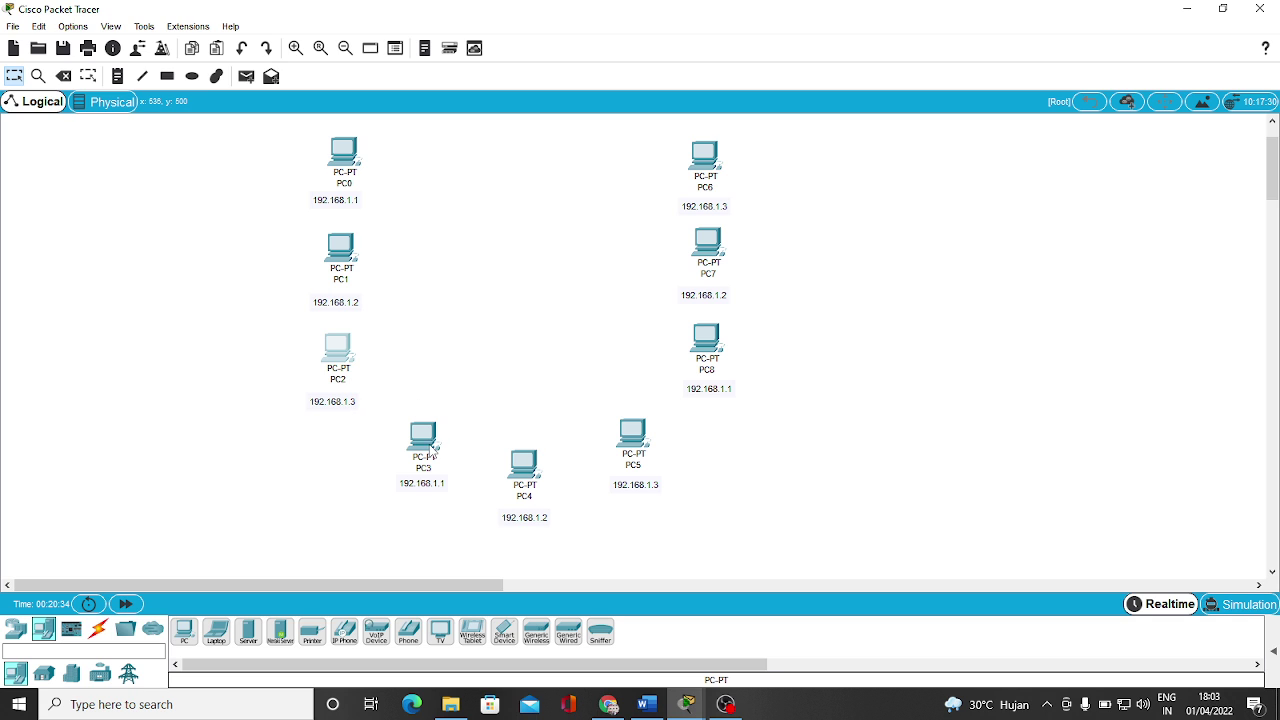
pyautogui.moveTo(432, 447); pyautogui.dragTo(432, 441)
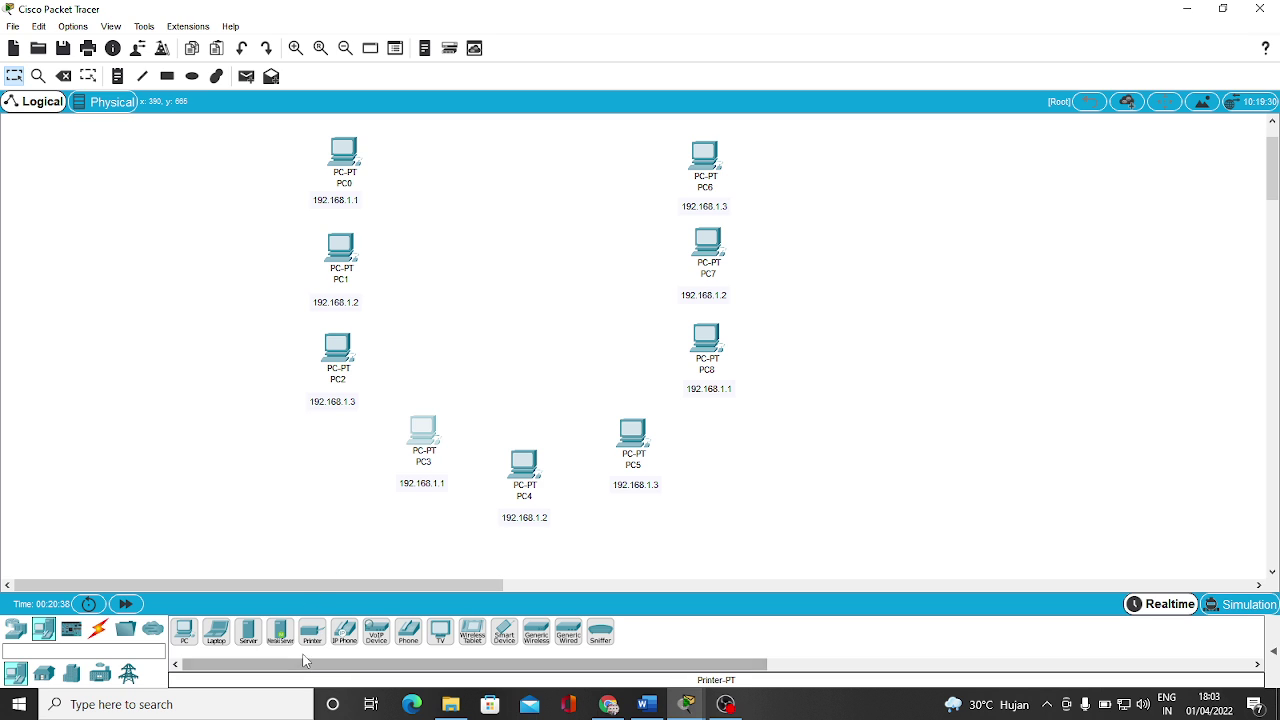
# Place a 2950-24 switch in the workspace between PC0 and PC6.
pyautogui.click(38, 678)
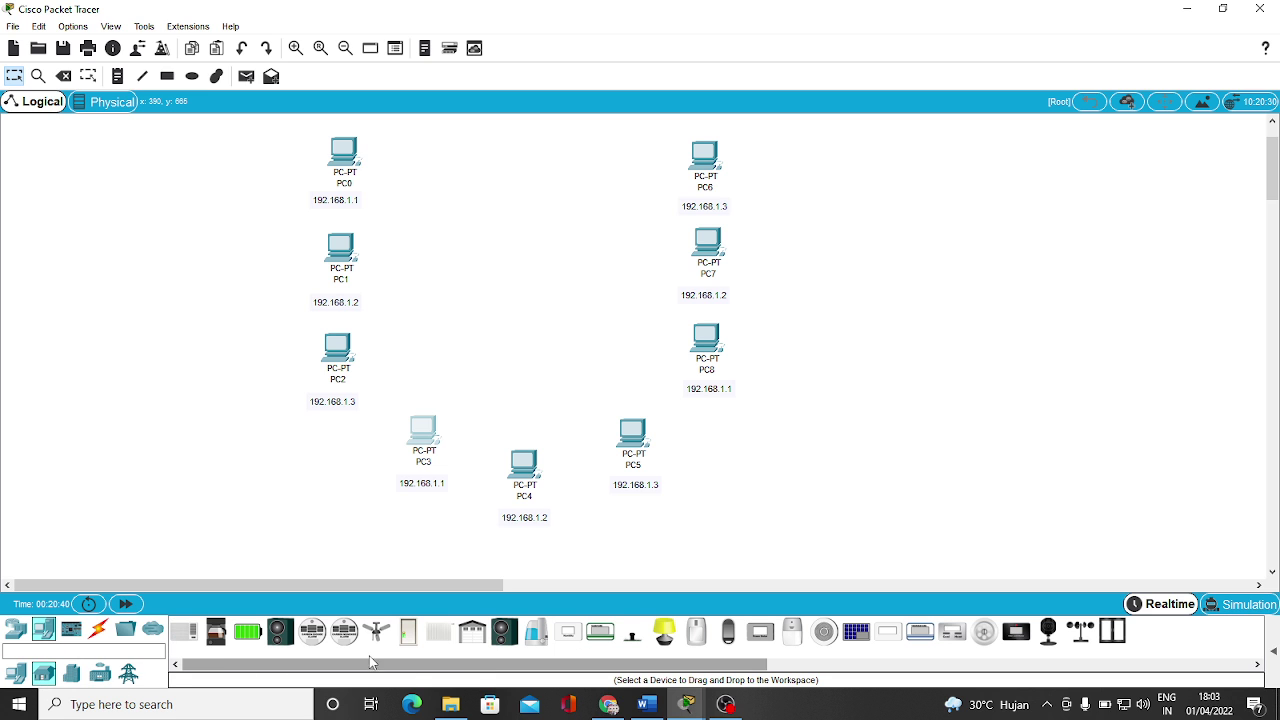
pyautogui.click(20, 636)
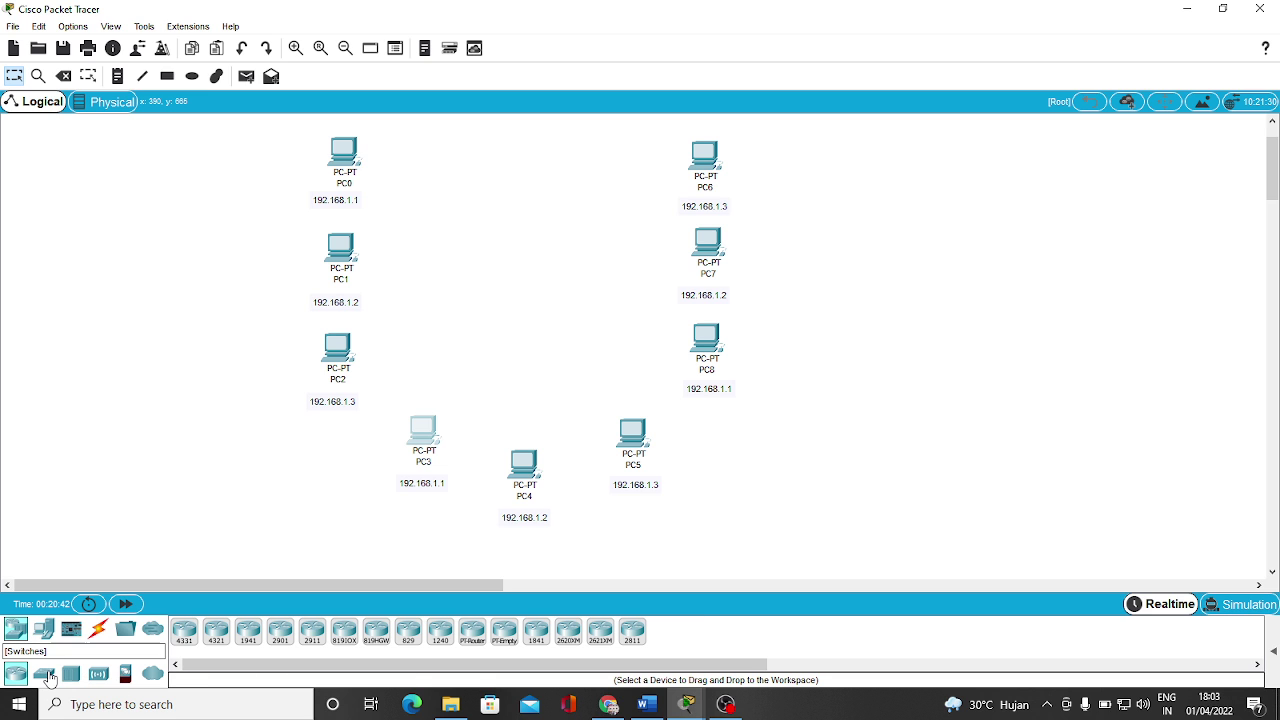
pyautogui.click(44, 673)
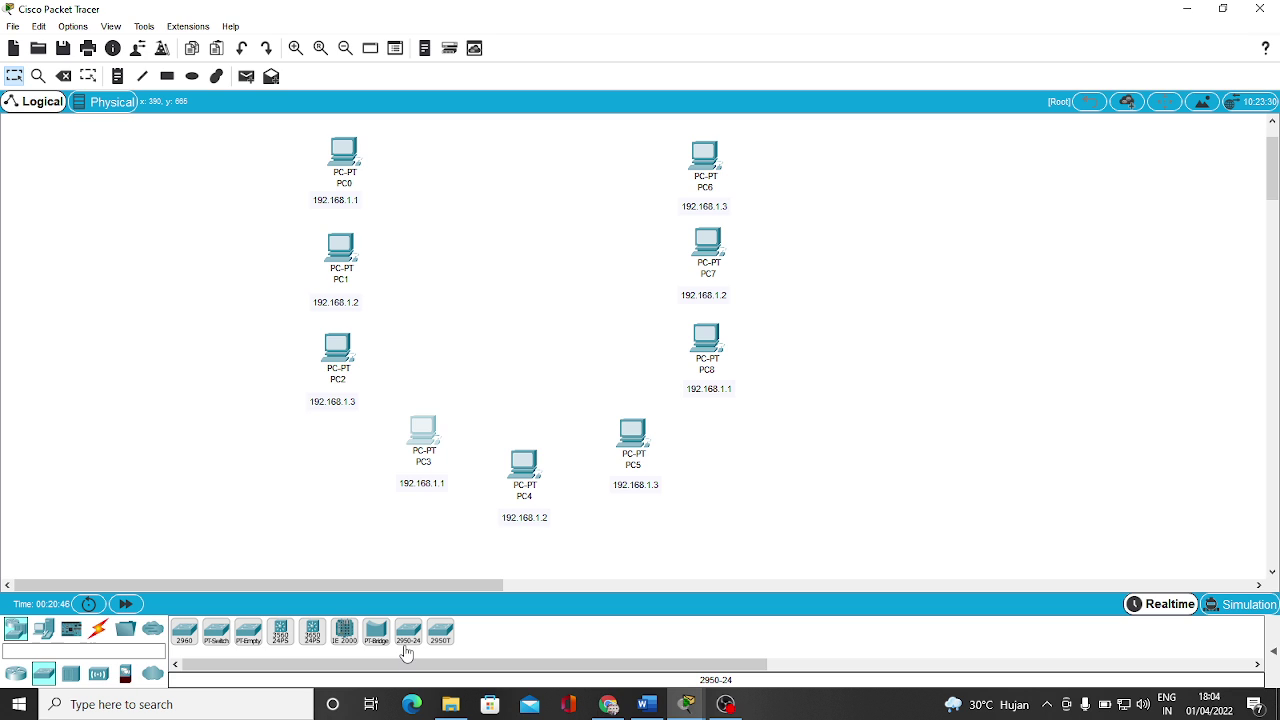
pyautogui.moveTo(406, 652); pyautogui.dragTo(519, 170)
pyautogui.moveTo(523, 195)
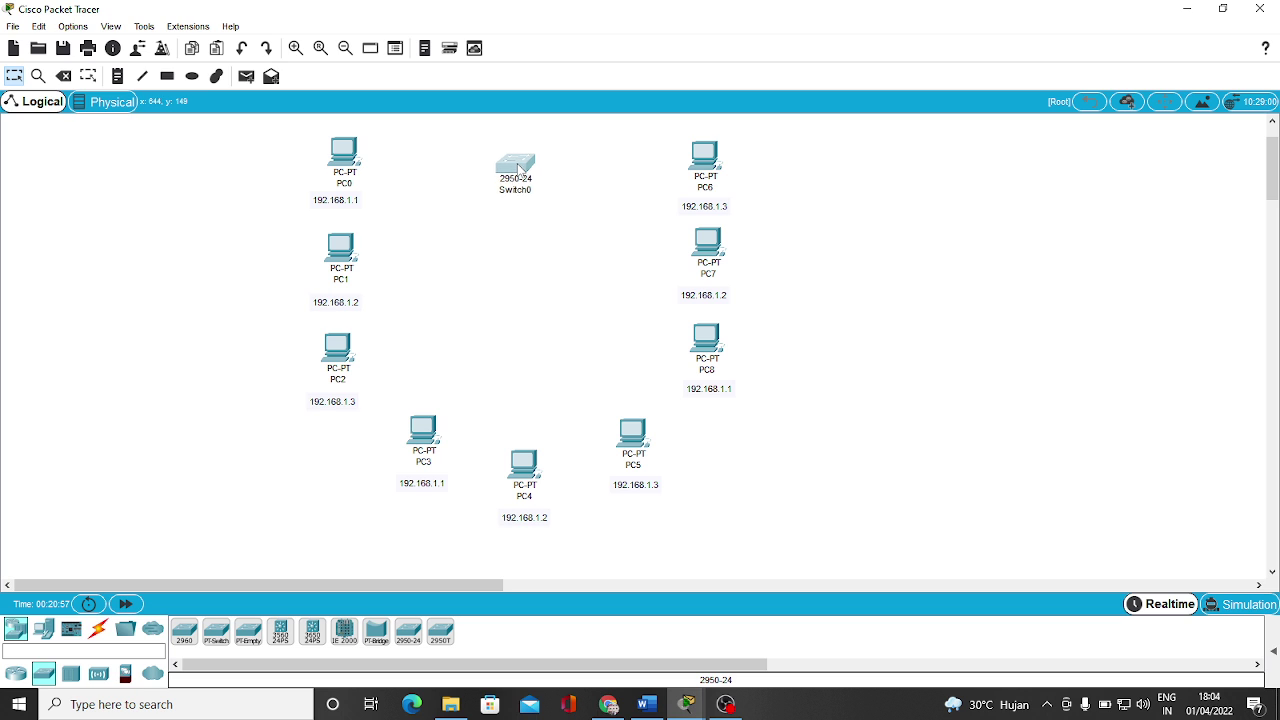
# Connect PC0's FastEthernet0 to Switch0's FastEthernet0/1 with a Copper Straight-Through cable.
pyautogui.click(101, 630)
pyautogui.click(250, 636)
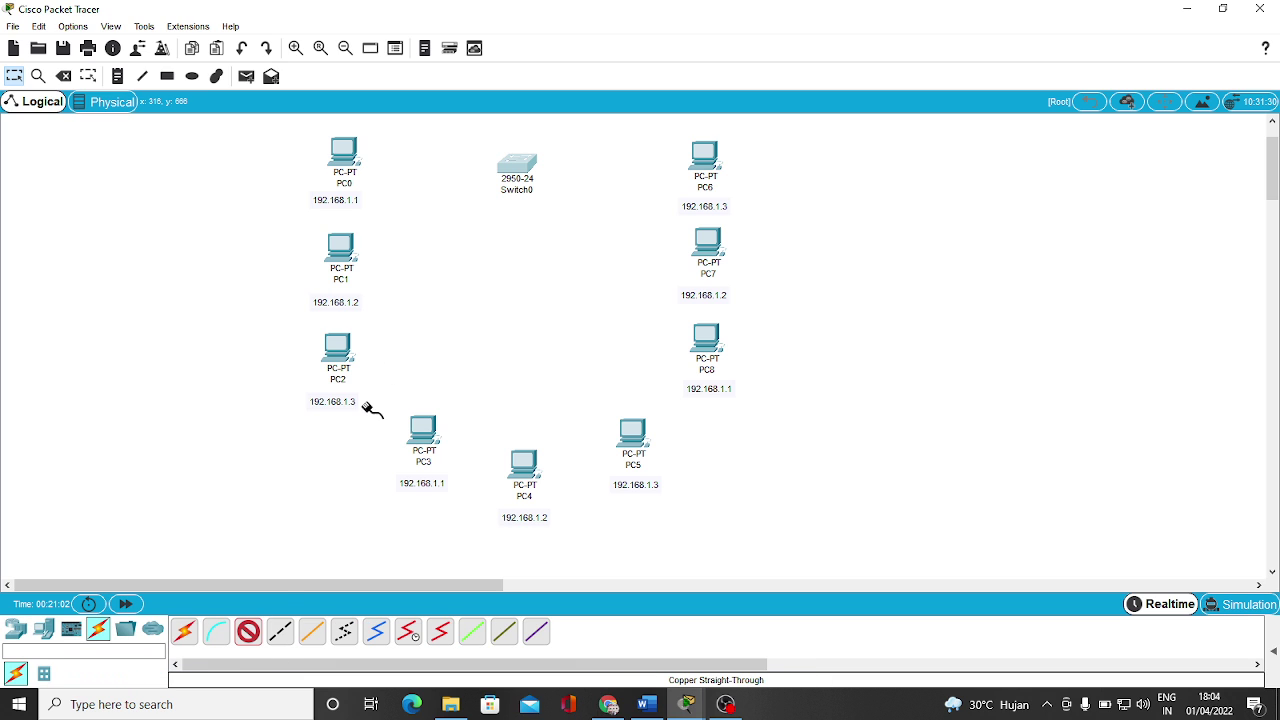
pyautogui.click(344, 160)
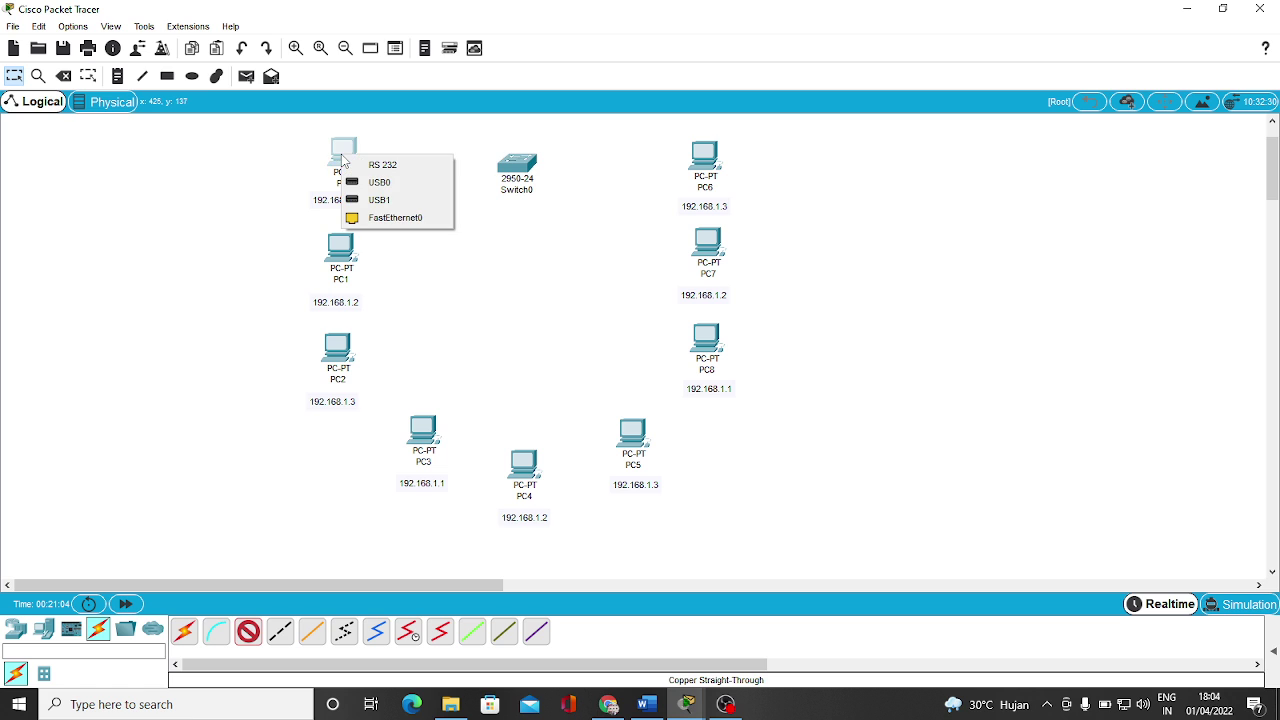
pyautogui.click(390, 225)
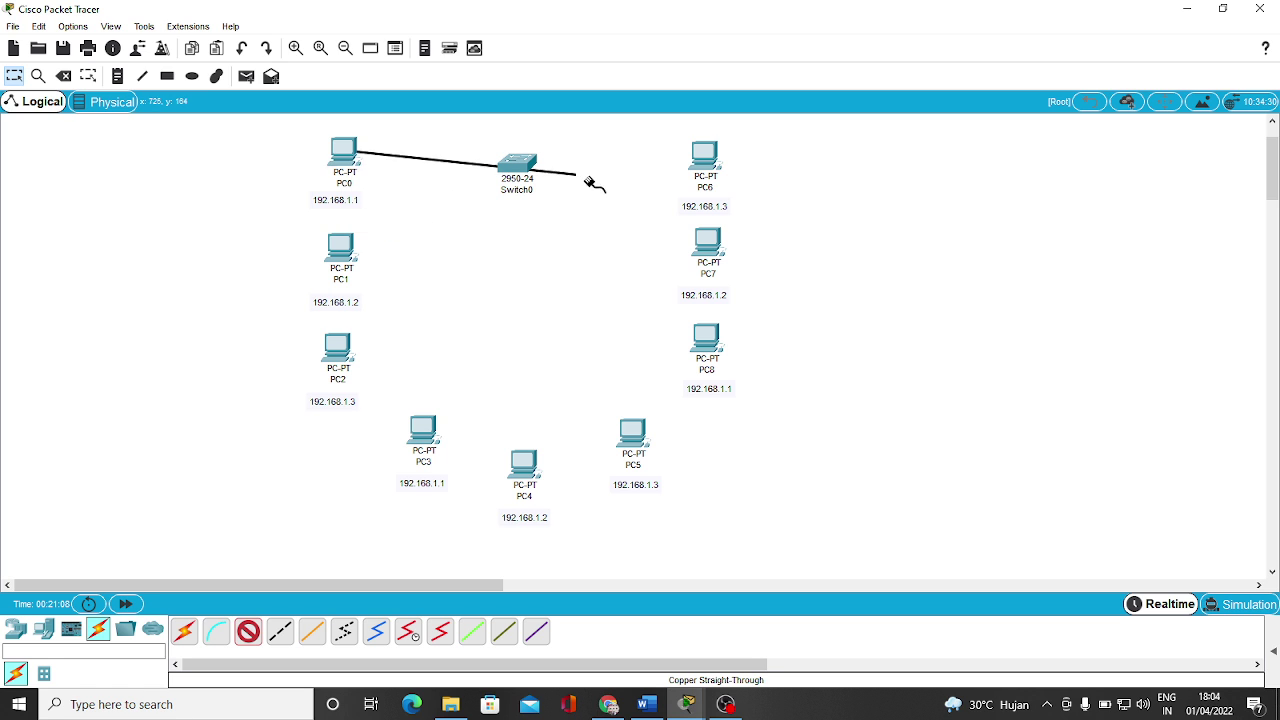
pyautogui.click(516, 166)
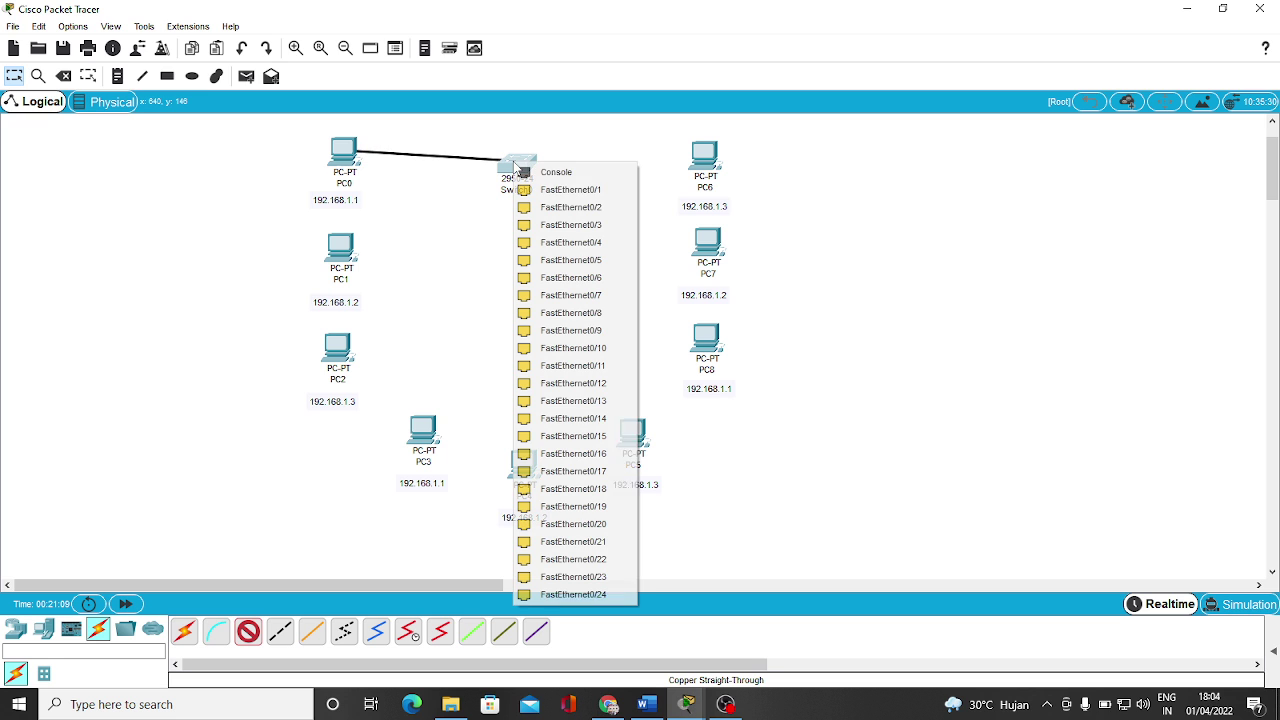
pyautogui.click(556, 192)
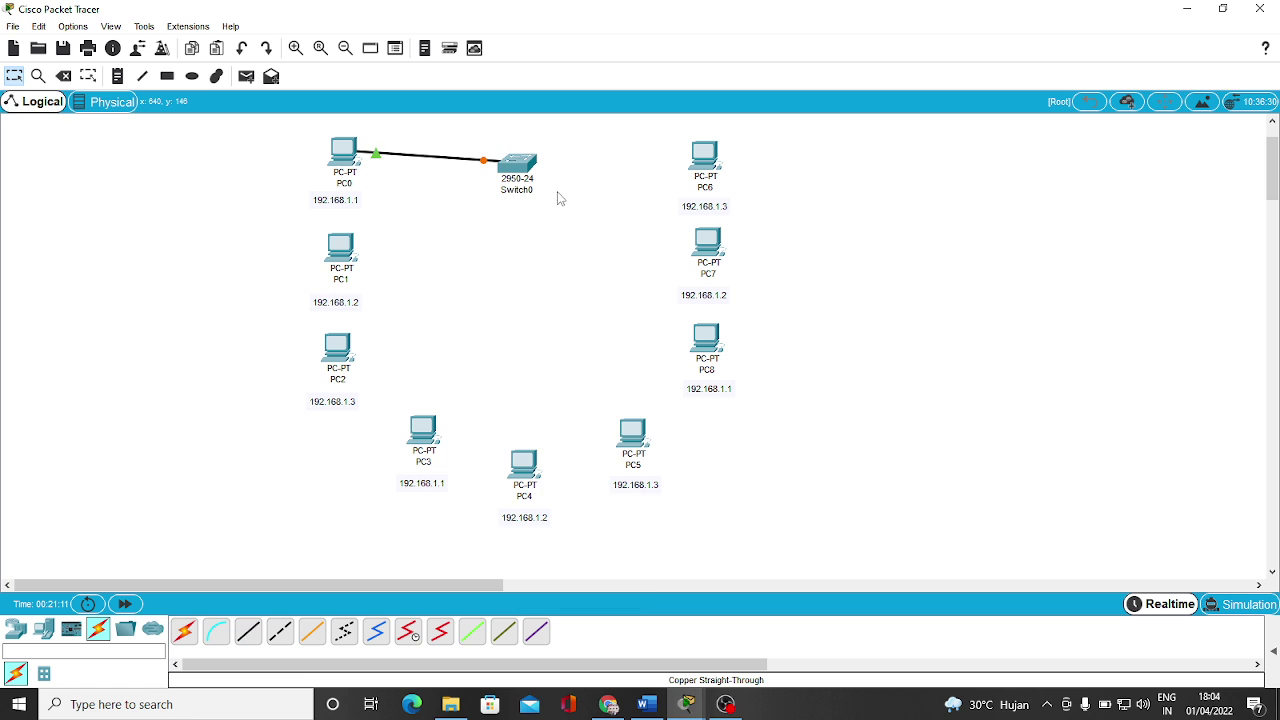
# Connect PC1's FastEthernet0 to Switch0's FastEthernet0/2 with a Copper Straight-Through cable.
pyautogui.click(248, 631)
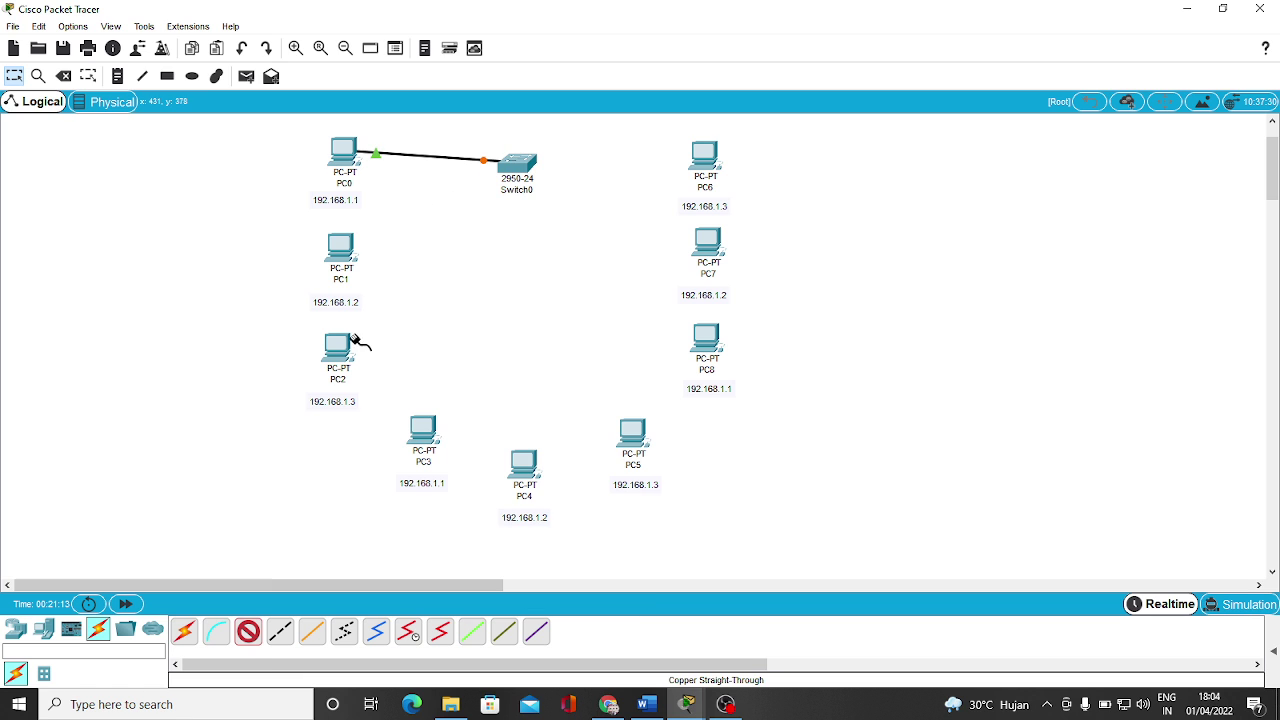
pyautogui.click(350, 248)
pyautogui.click(430, 310)
pyautogui.click(516, 172)
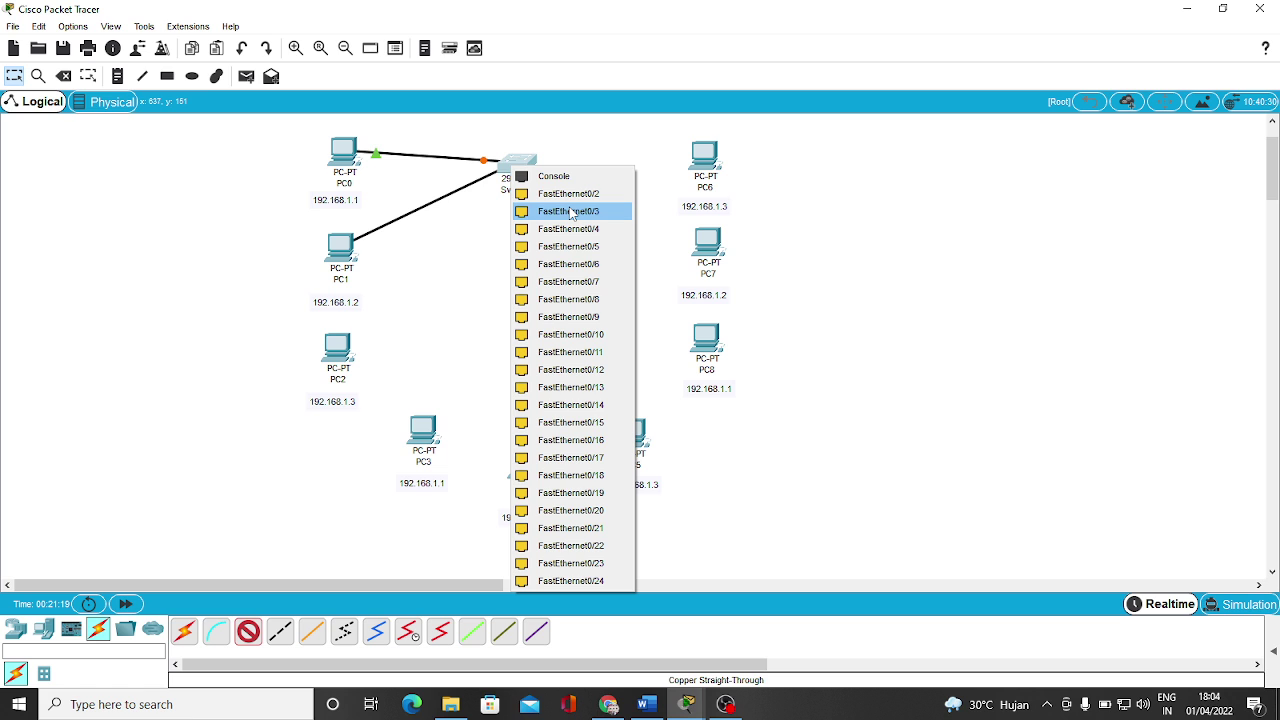
pyautogui.click(574, 211)
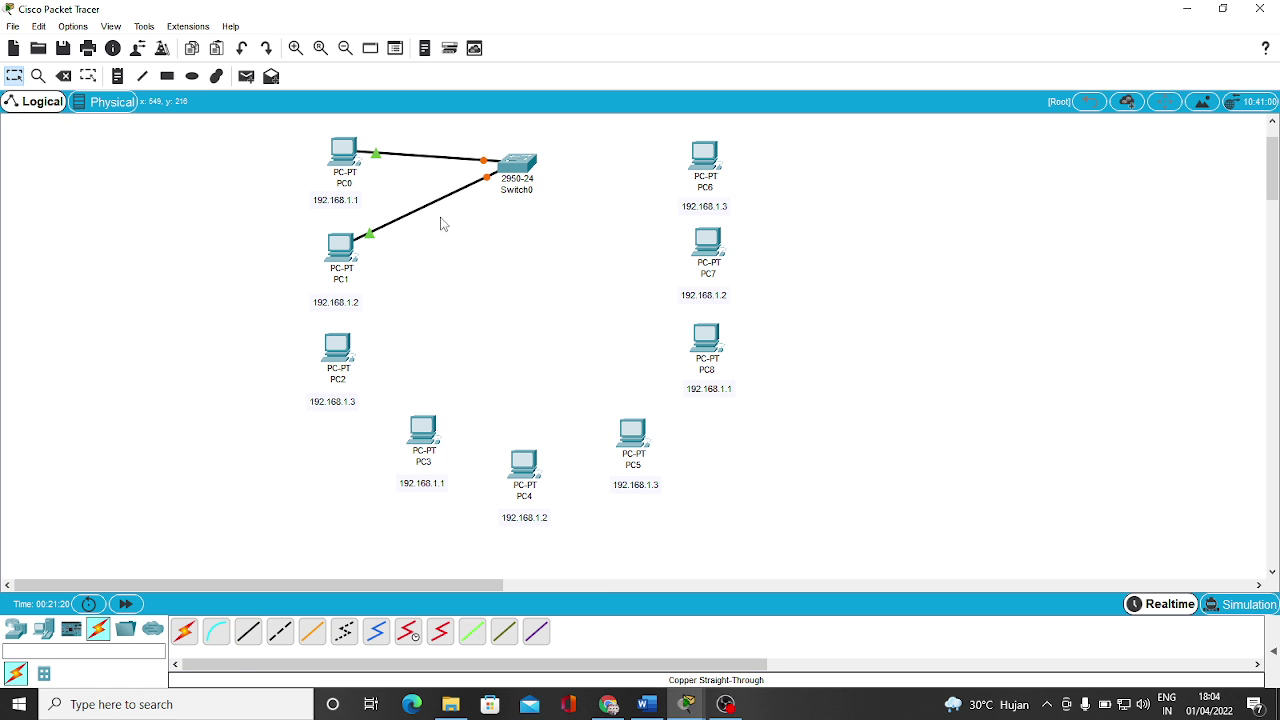
# Connect PC2's FastEthernet0 to Switch0's FastEthernet0/3 with a Copper Straight-Through cable.
pyautogui.click(250, 636)
pyautogui.click(338, 346)
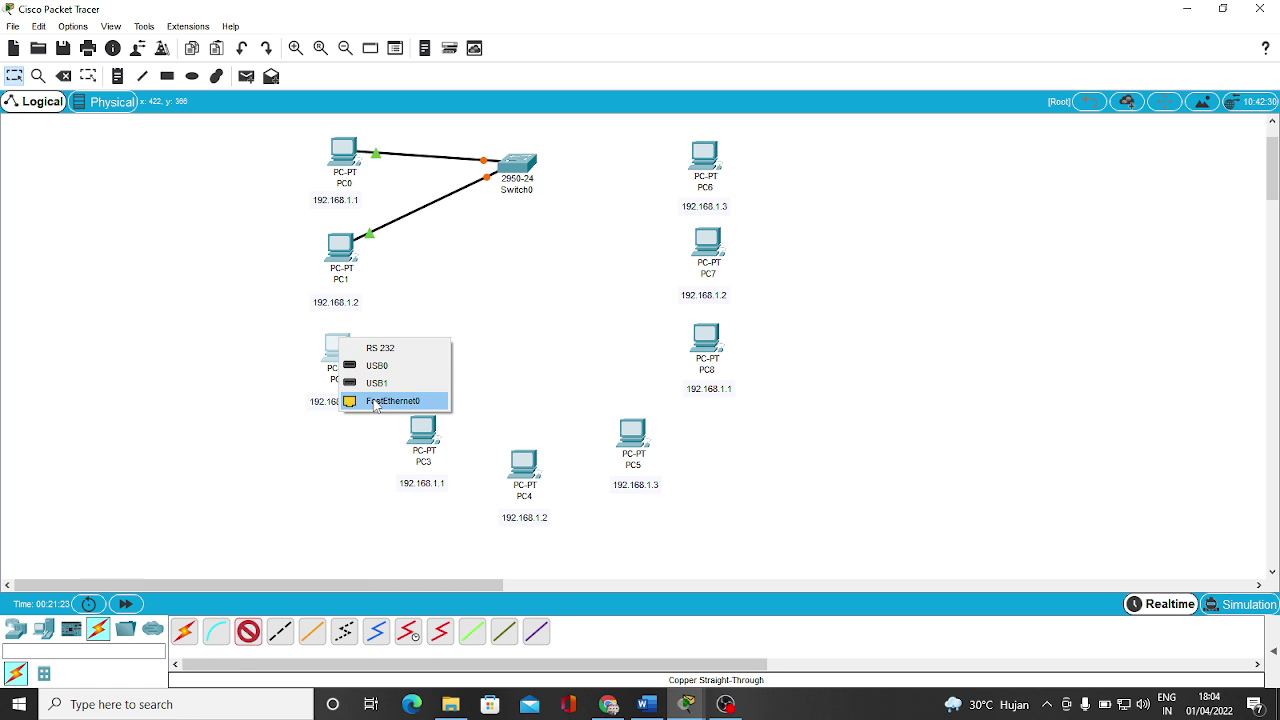
pyautogui.click(375, 401)
pyautogui.click(518, 168)
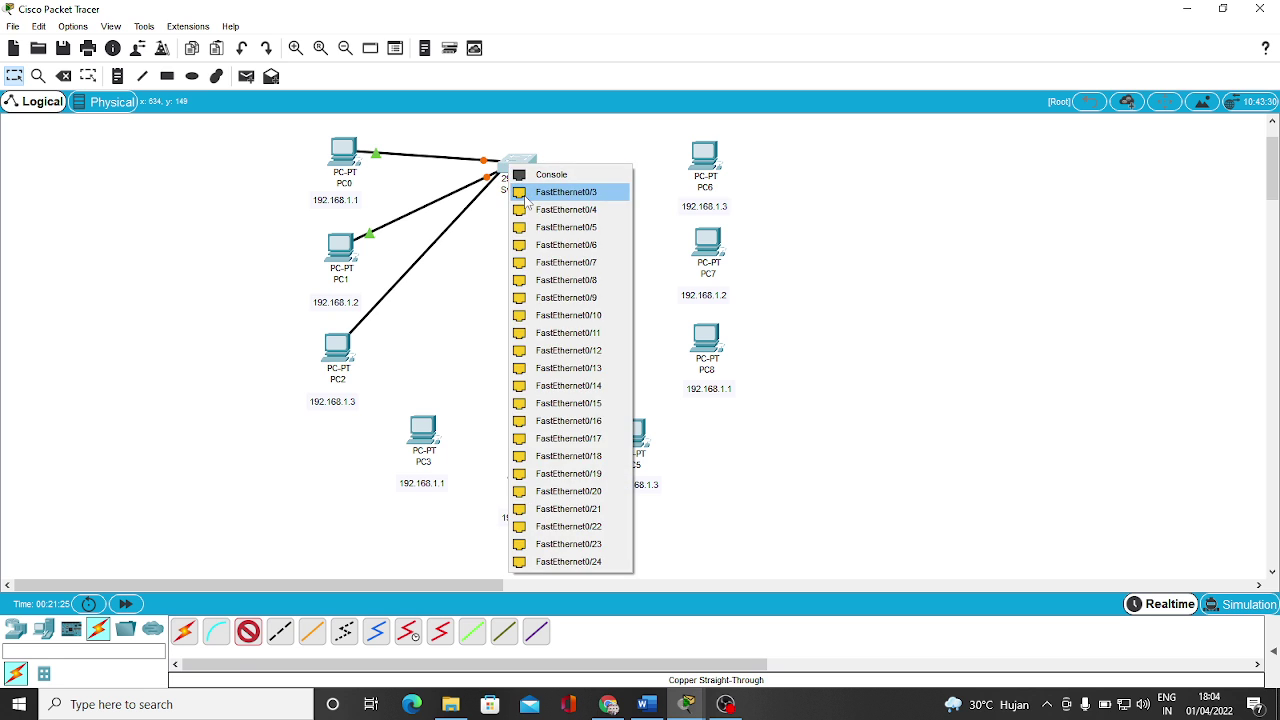
pyautogui.click(527, 195)
# Connect PC3's FastEthernet0 to Switch0's FastEthernet0/4 with a Copper Straight-Through cable.
pyautogui.click(248, 636)
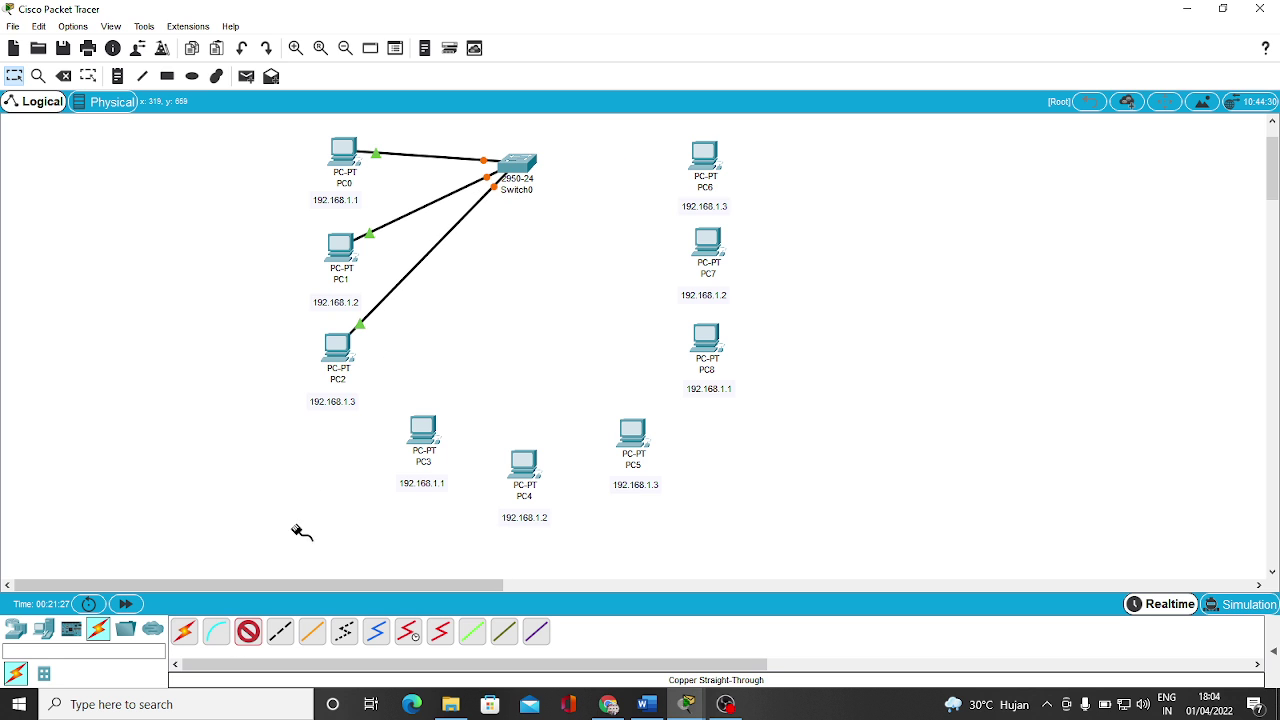
pyautogui.click(421, 437)
pyautogui.click(472, 495)
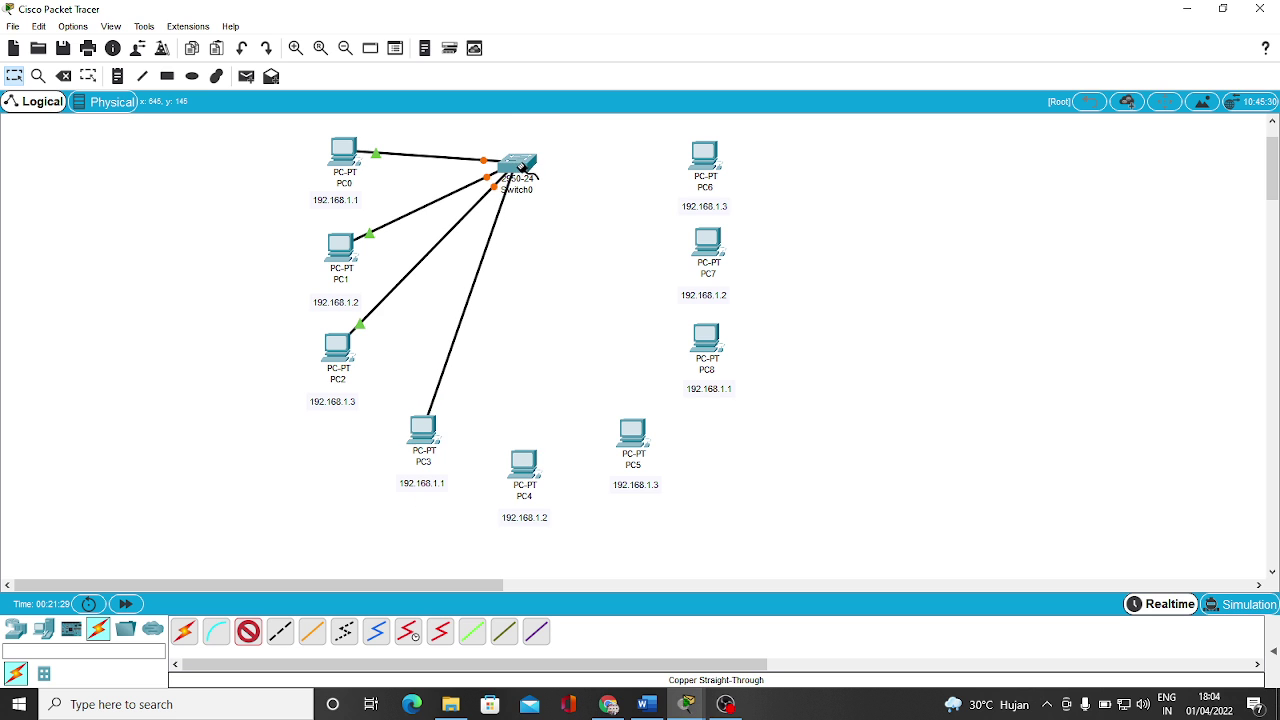
pyautogui.click(521, 166)
pyautogui.click(528, 212)
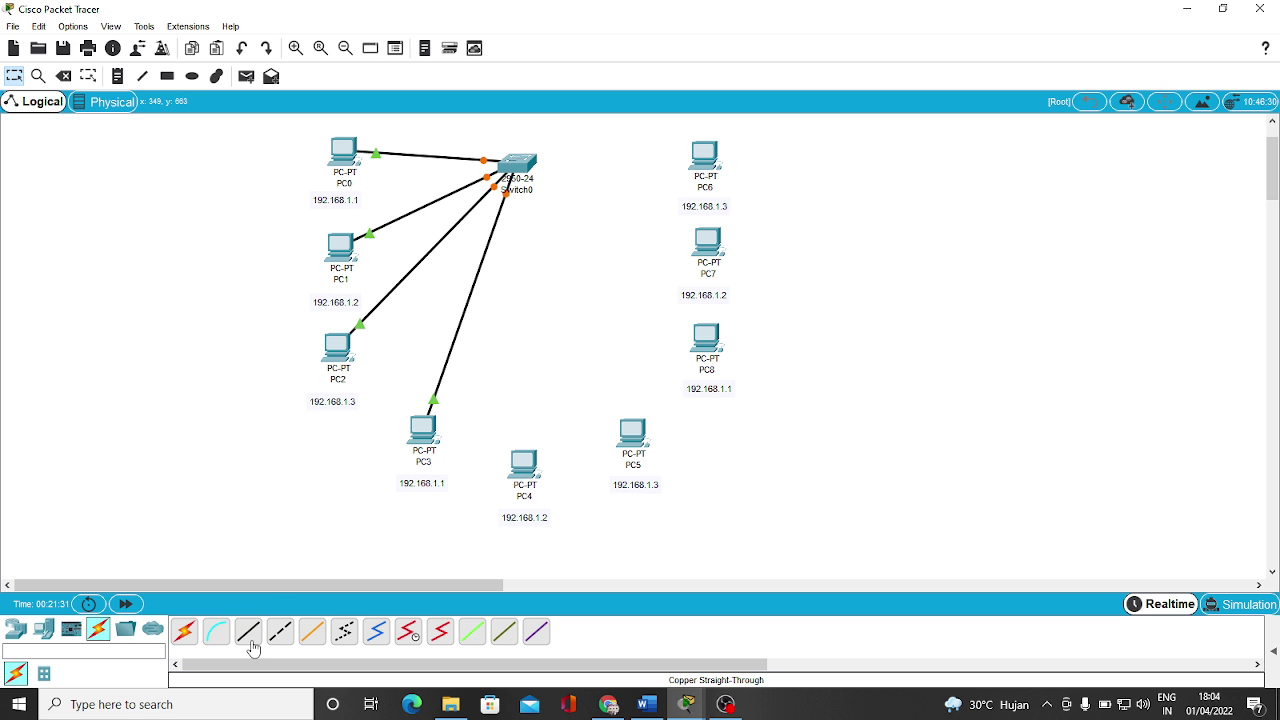
# Connect PC4's FastEthernet0 to Switch0's FastEthernet0/5 with a Copper Straight-Through cable.
pyautogui.click(249, 638)
pyautogui.click(522, 463)
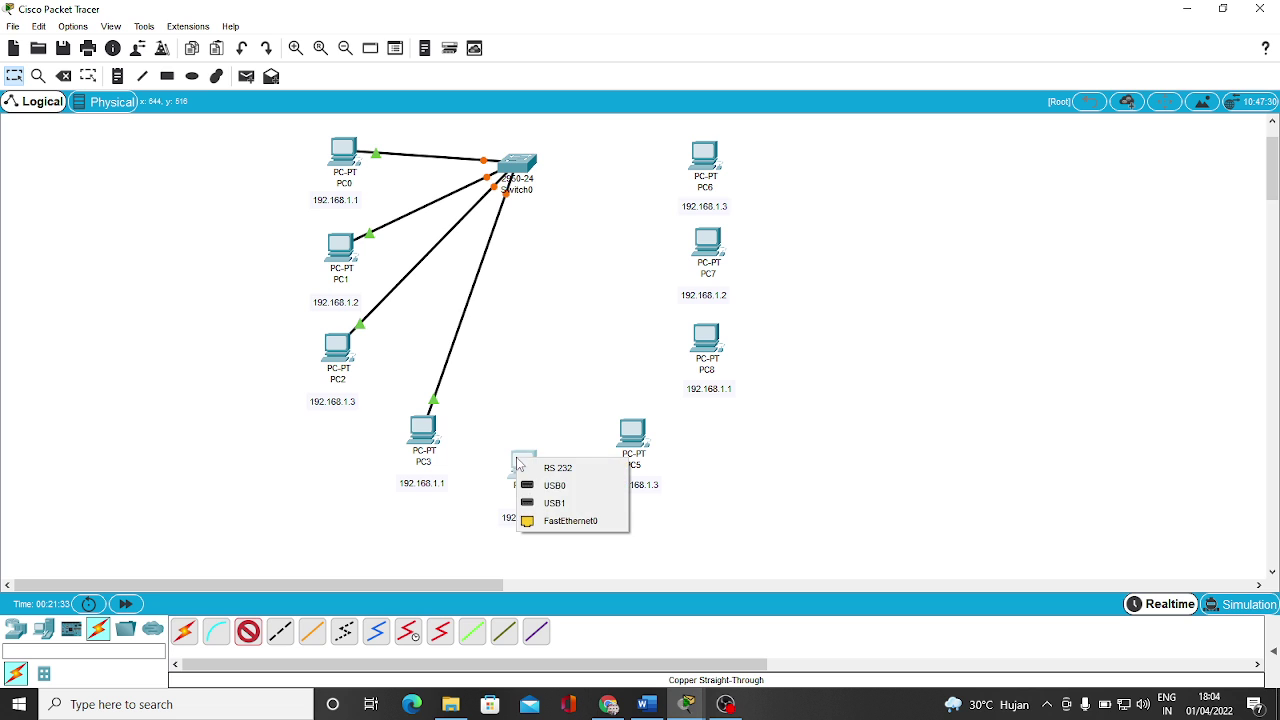
pyautogui.click(545, 520)
pyautogui.click(519, 163)
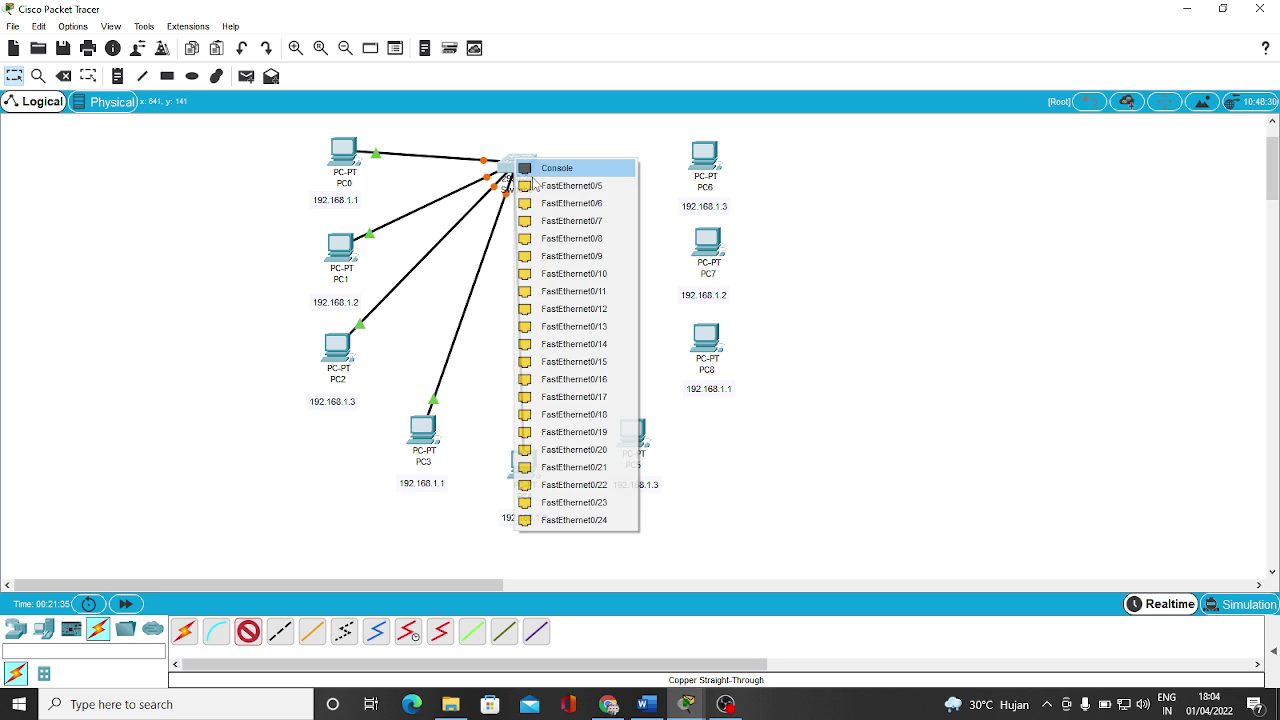
pyautogui.click(540, 185)
# Connect PC5's FastEthernet0 to Switch0's FastEthernet0/6 with a Copper Straight-Through cable.
pyautogui.click(249, 631)
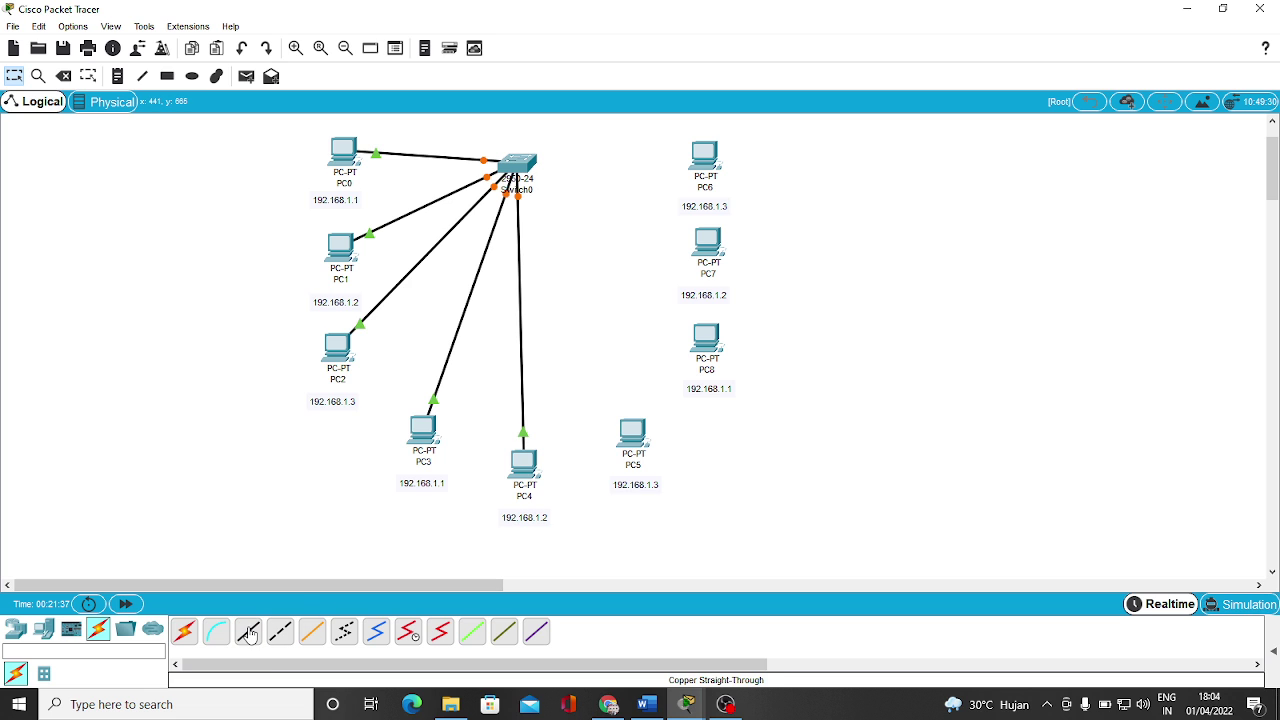
pyautogui.click(612, 438)
pyautogui.click(645, 365)
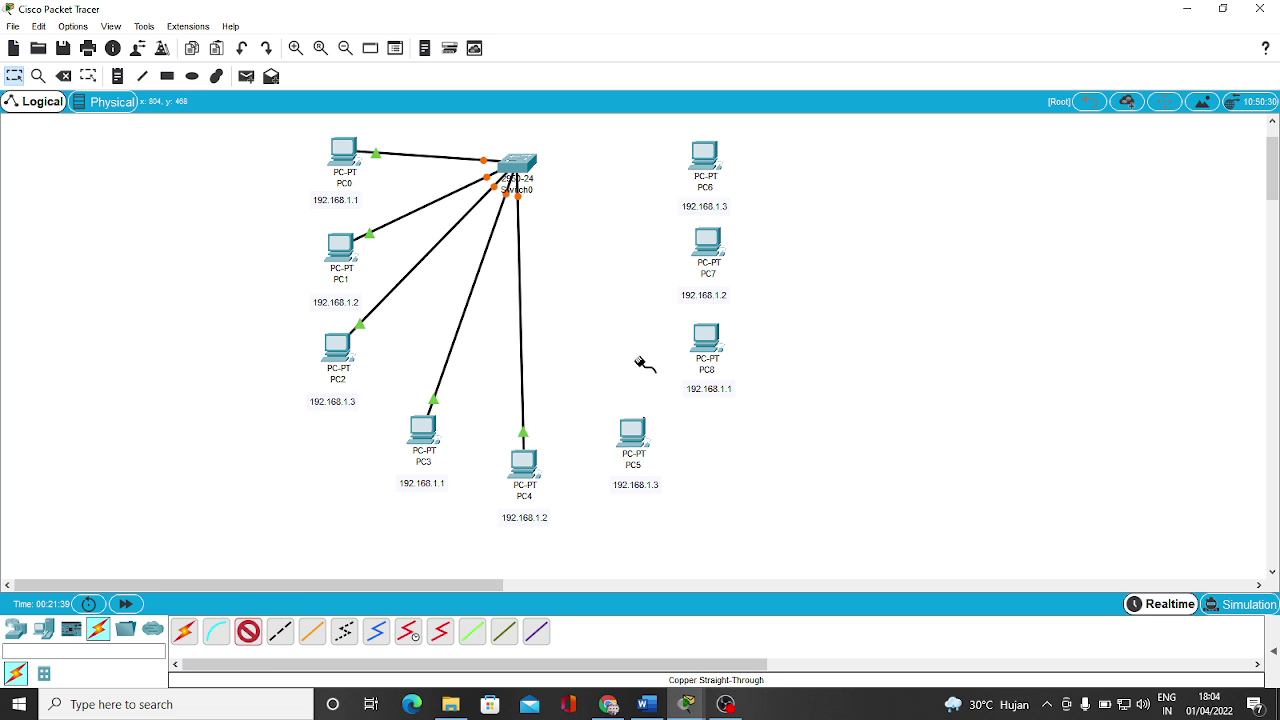
pyautogui.click(512, 162)
pyautogui.click(543, 189)
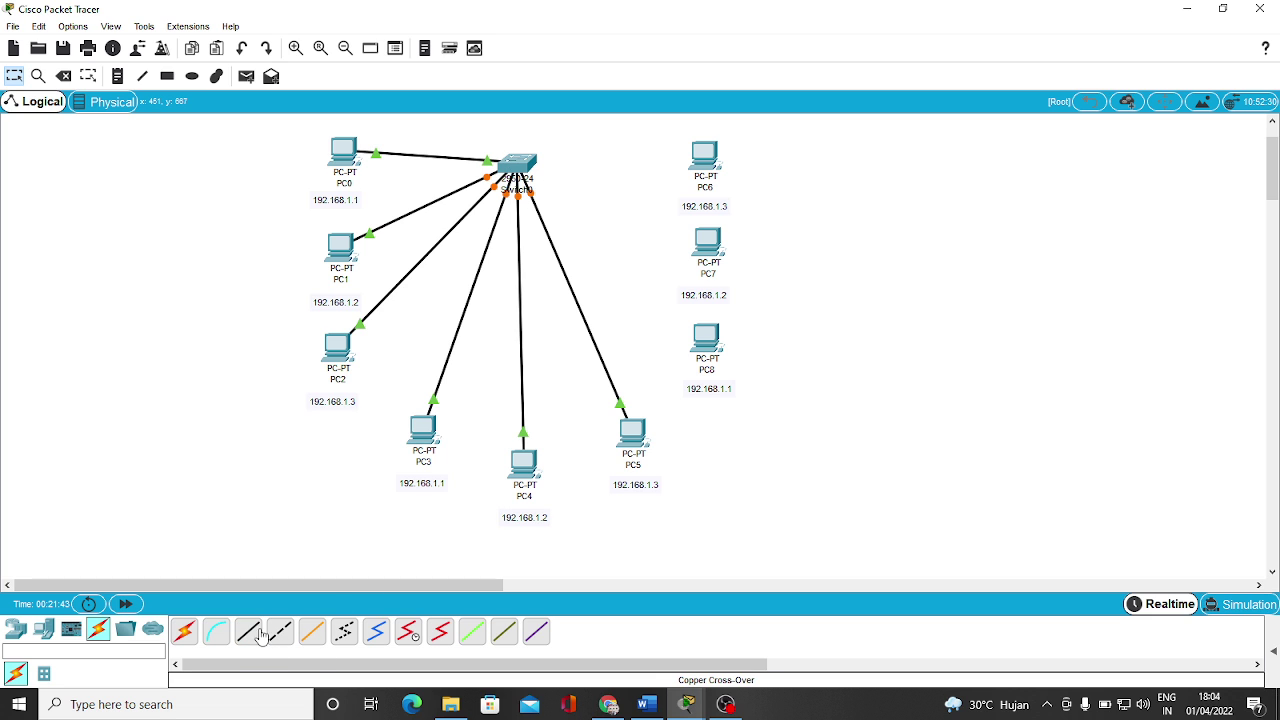
# Connect PC8's FastEthernet0 to Switch0's FastEthernet0/7 with a Copper Straight-Through cable.
pyautogui.click(254, 633)
pyautogui.click(706, 338)
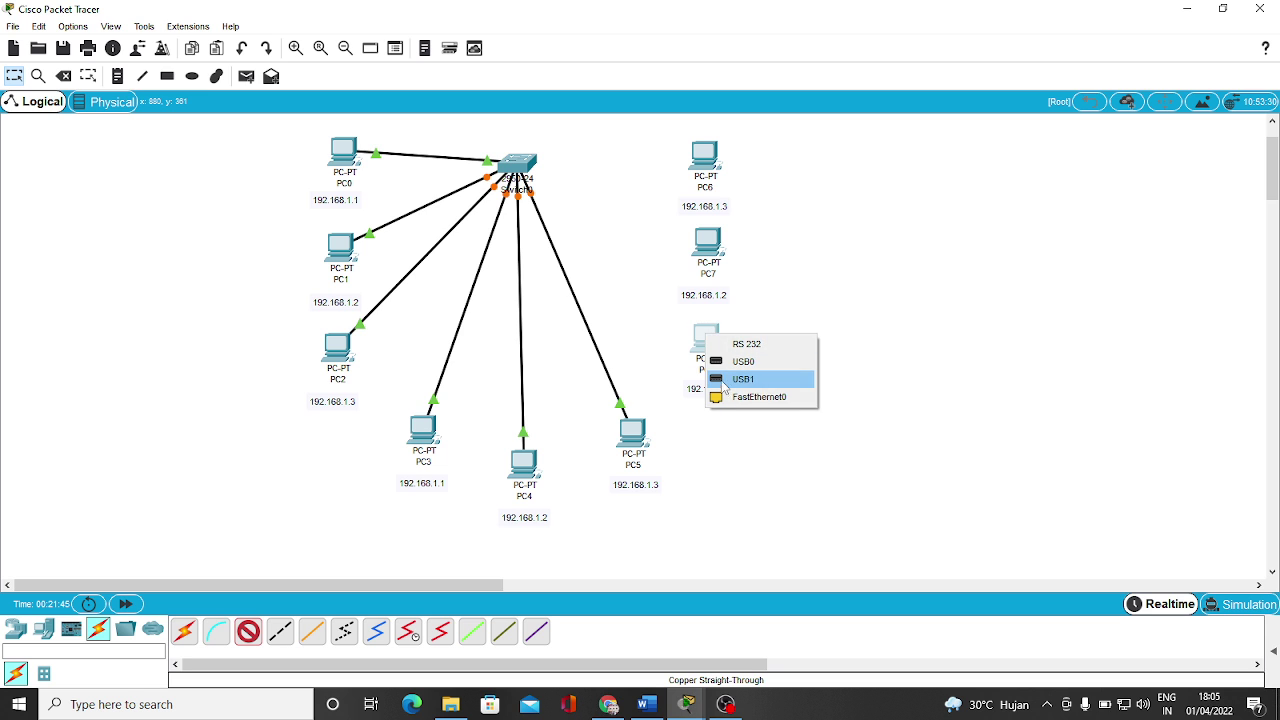
pyautogui.click(740, 397)
pyautogui.click(520, 160)
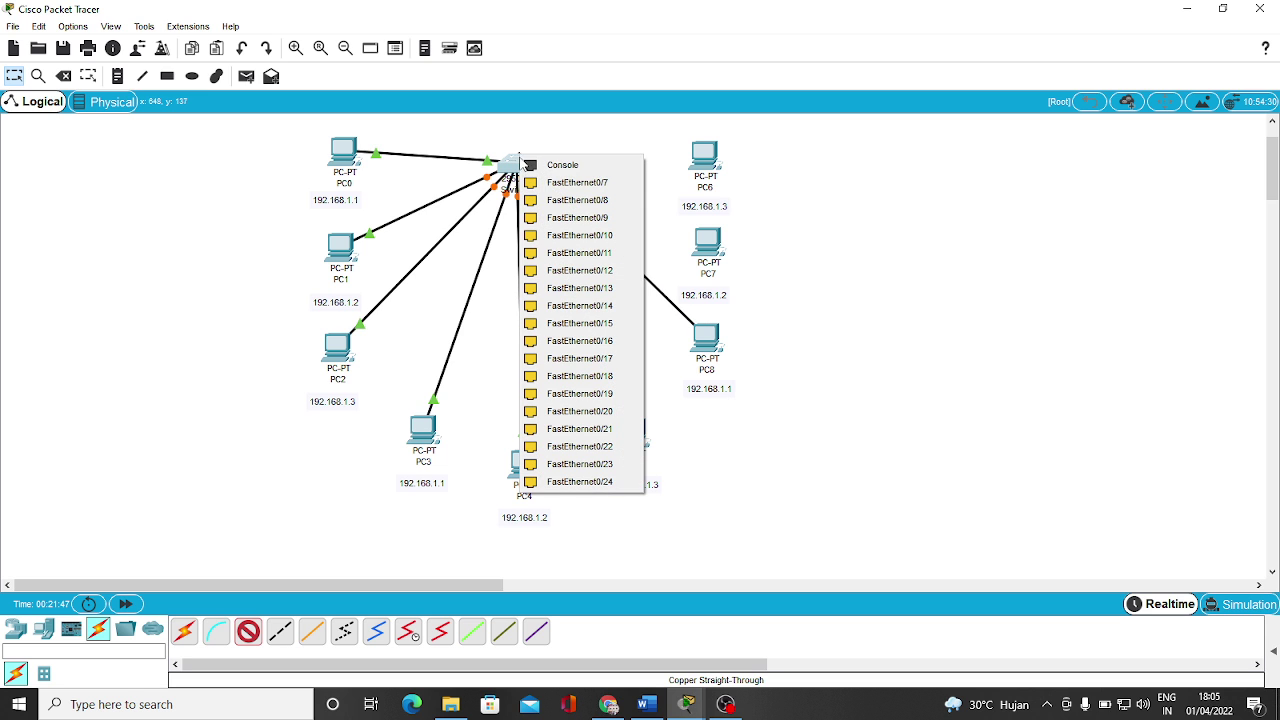
pyautogui.click(560, 182)
# Connect PC7's FastEthernet0 to Switch0's FastEthernet0/8 with a Copper Straight-Through cable.
pyautogui.click(250, 633)
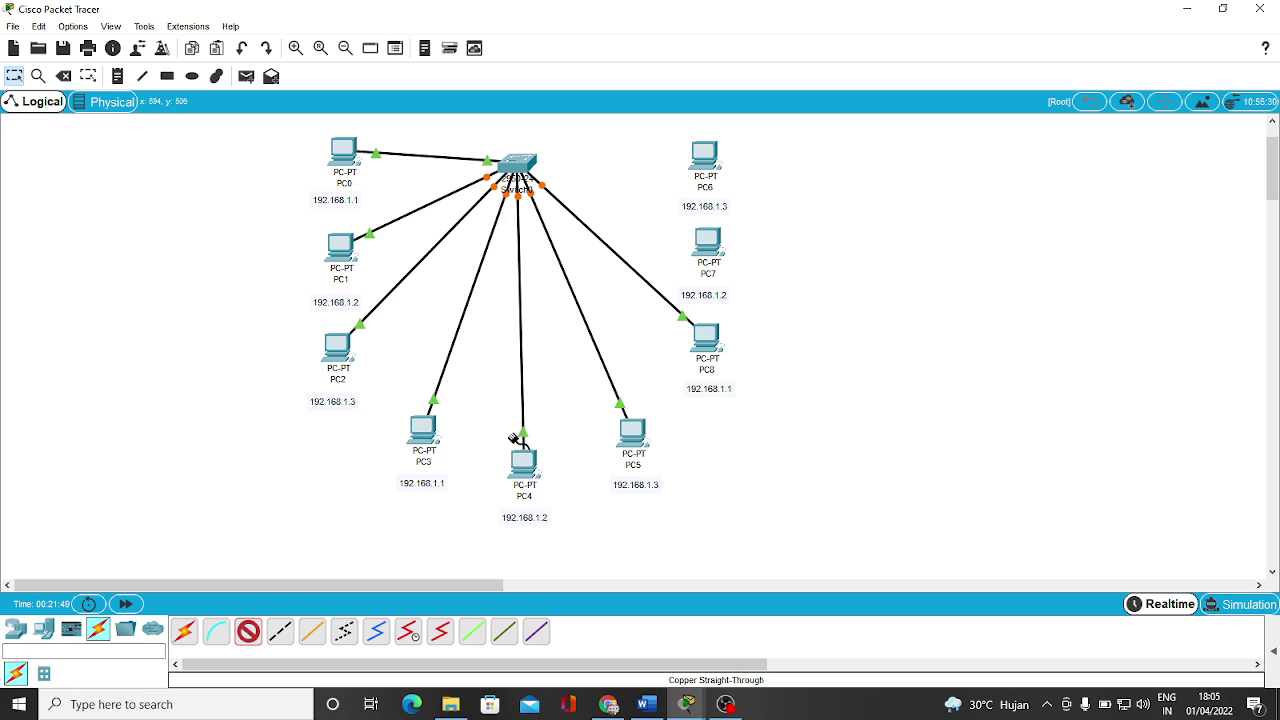
pyautogui.click(706, 245)
pyautogui.click(740, 295)
pyautogui.click(515, 163)
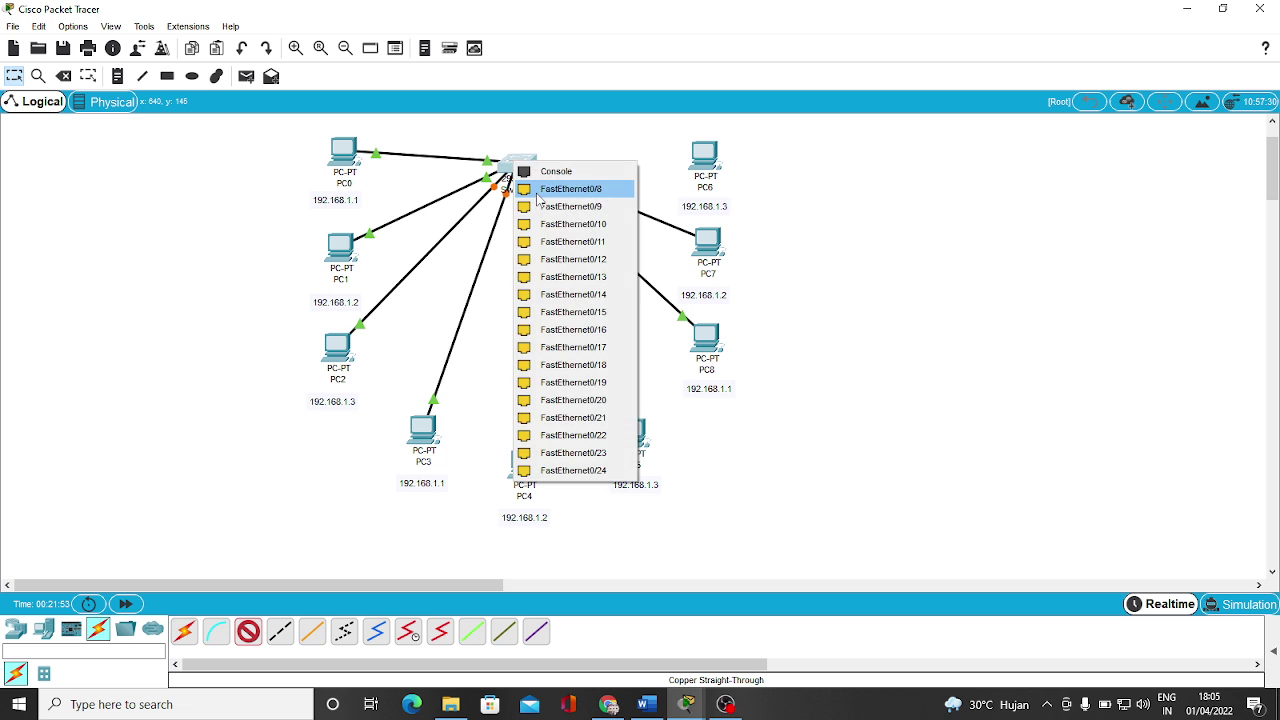
pyautogui.click(565, 189)
# Connect PC6's FastEthernet0 to Switch0's FastEthernet0/9 with a Copper Straight-Through cable.
pyautogui.click(250, 633)
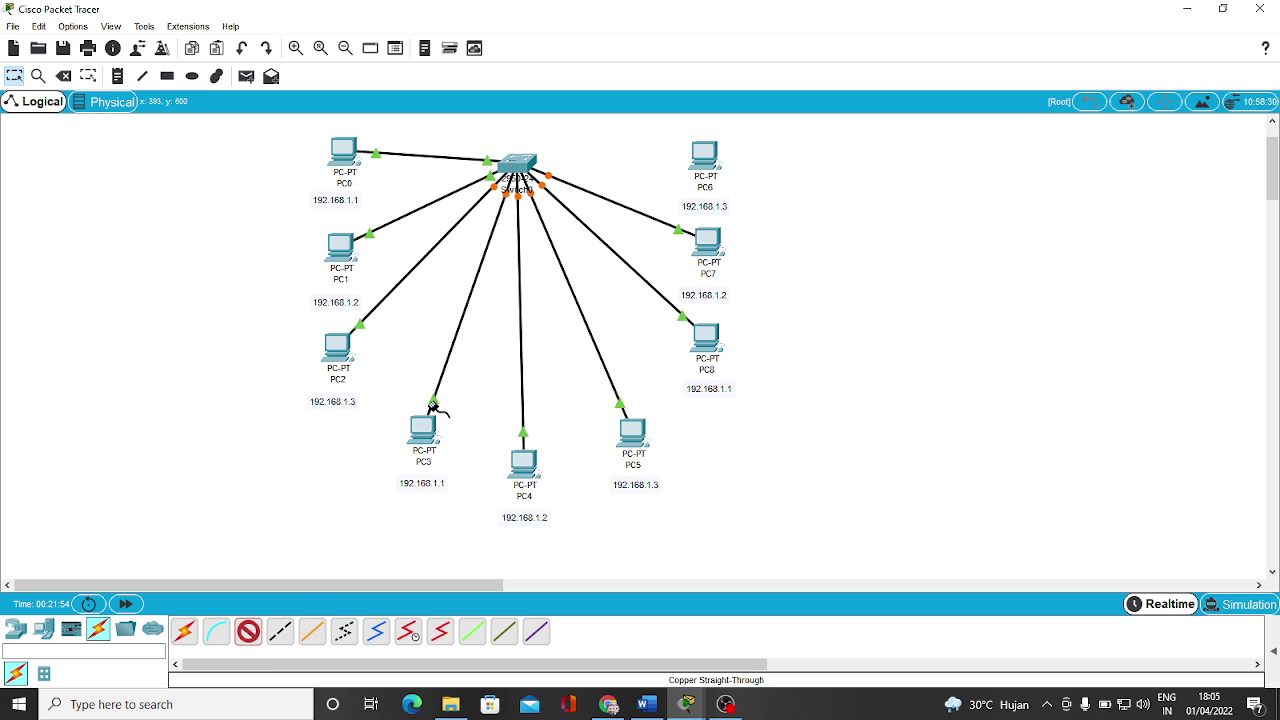
pyautogui.click(707, 152)
pyautogui.click(738, 209)
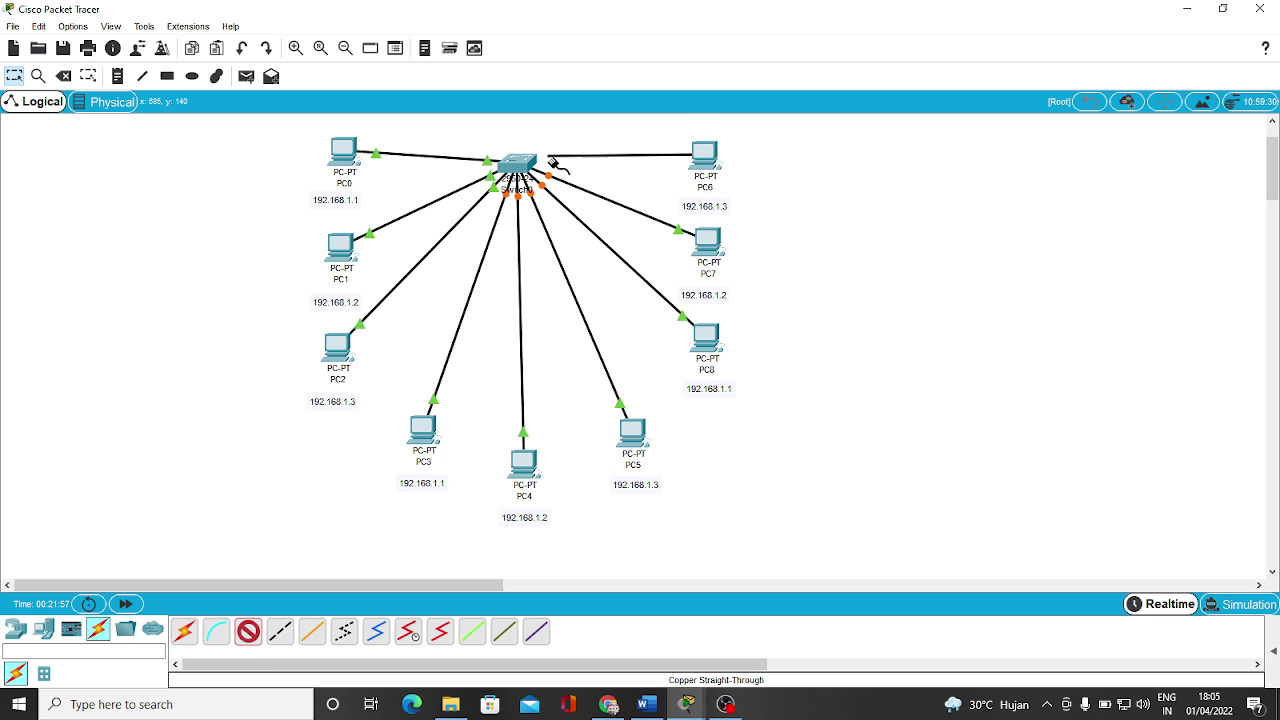
pyautogui.click(518, 162)
pyautogui.click(575, 198)
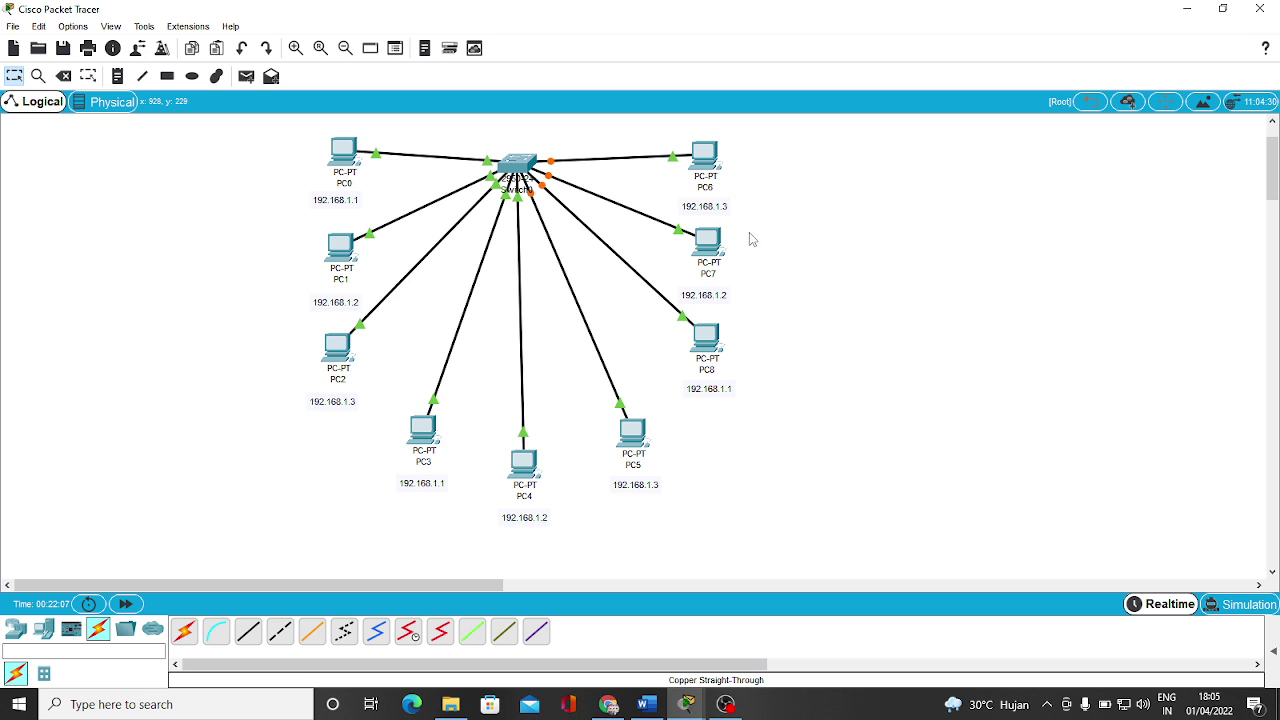
# Add VLAN 101 named lab1 to Switch0's VLAN database.
pyautogui.click(1273, 121)
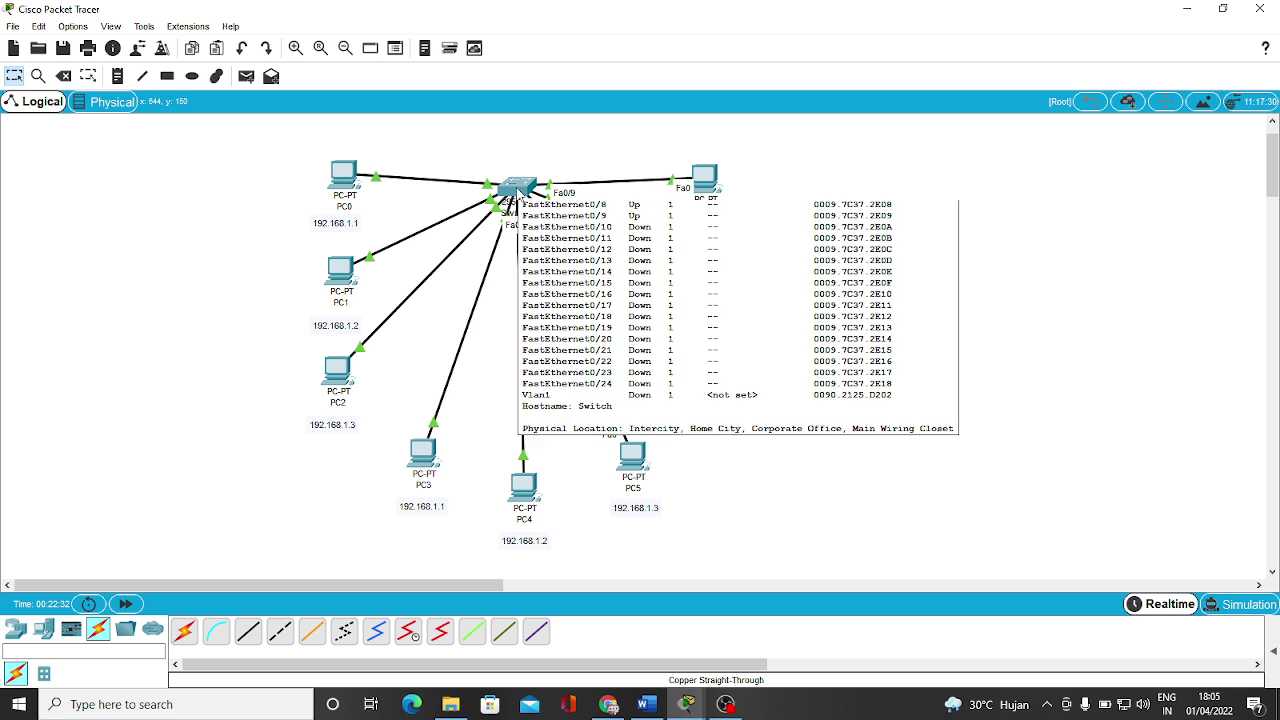
pyautogui.click(517, 190)
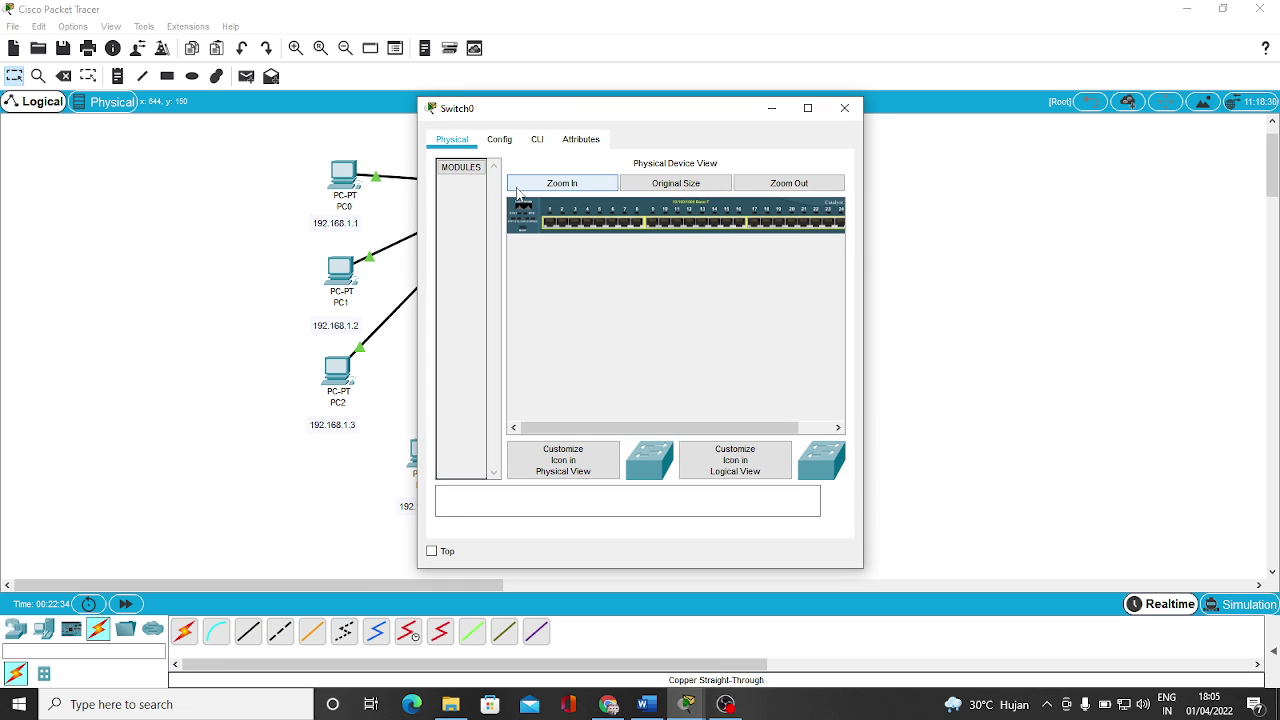
pyautogui.click(500, 140)
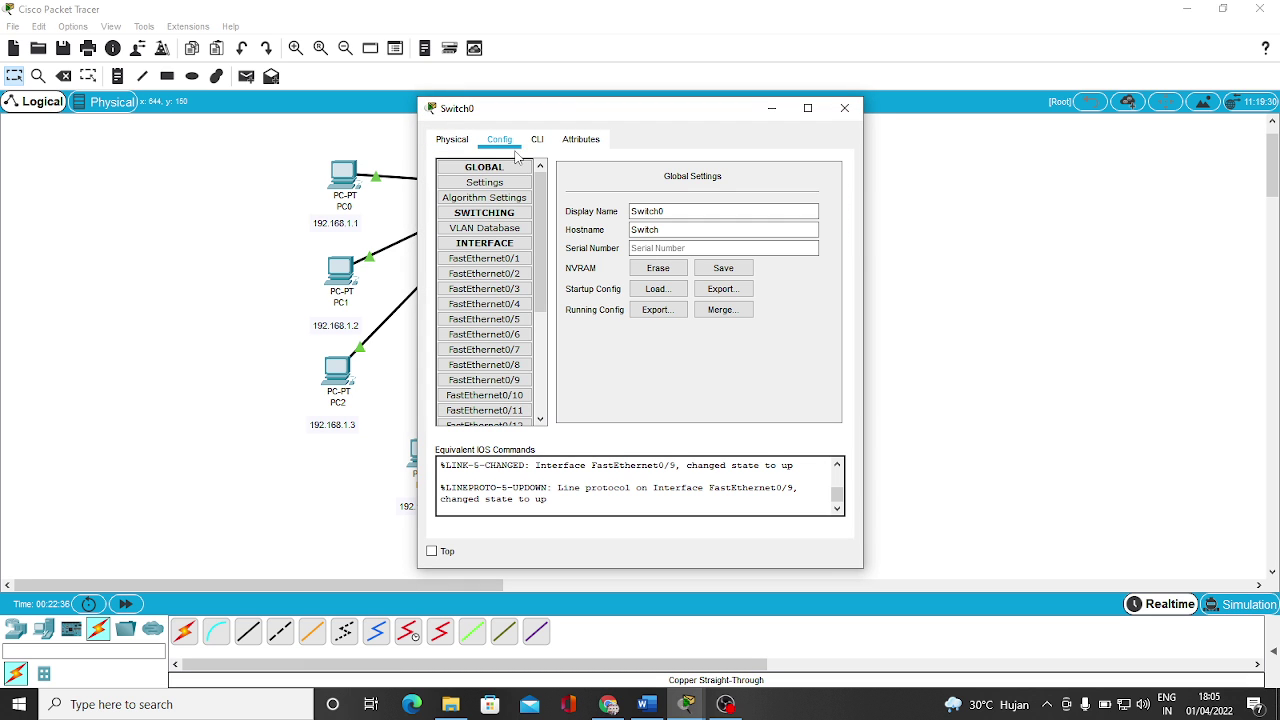
pyautogui.click(511, 168)
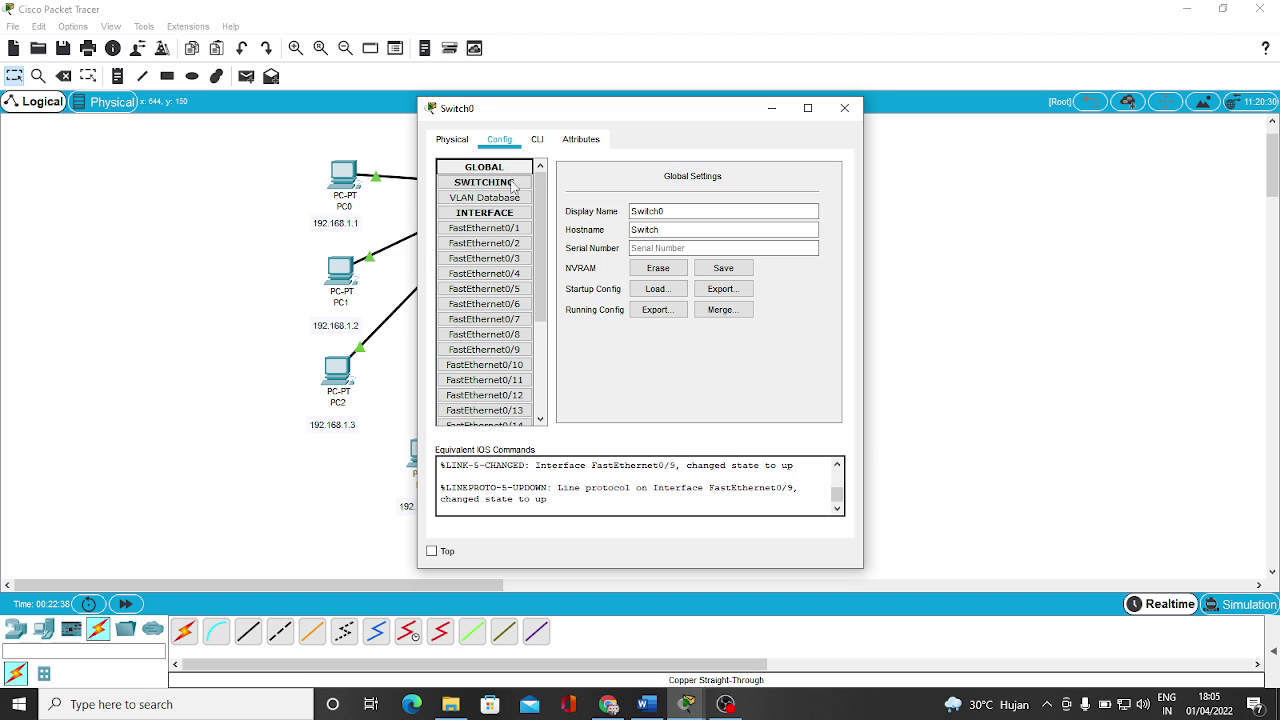
pyautogui.click(510, 183)
pyautogui.click(511, 199)
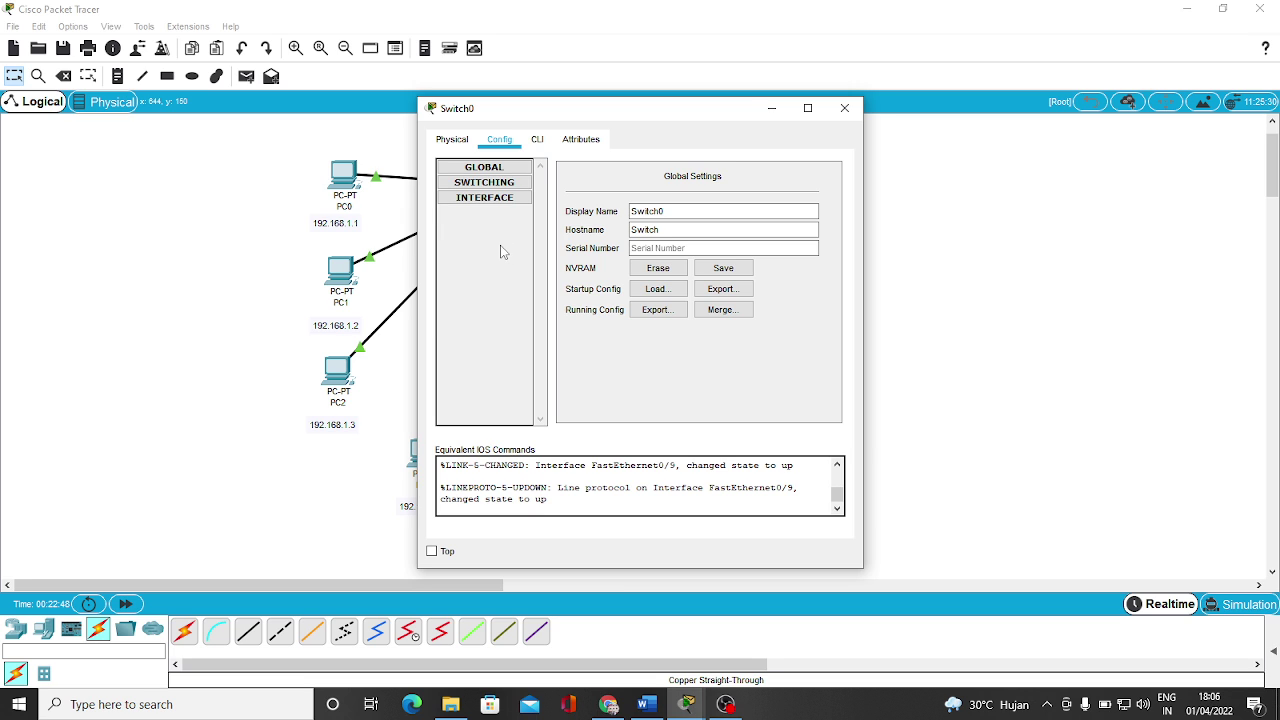
pyautogui.click(493, 182)
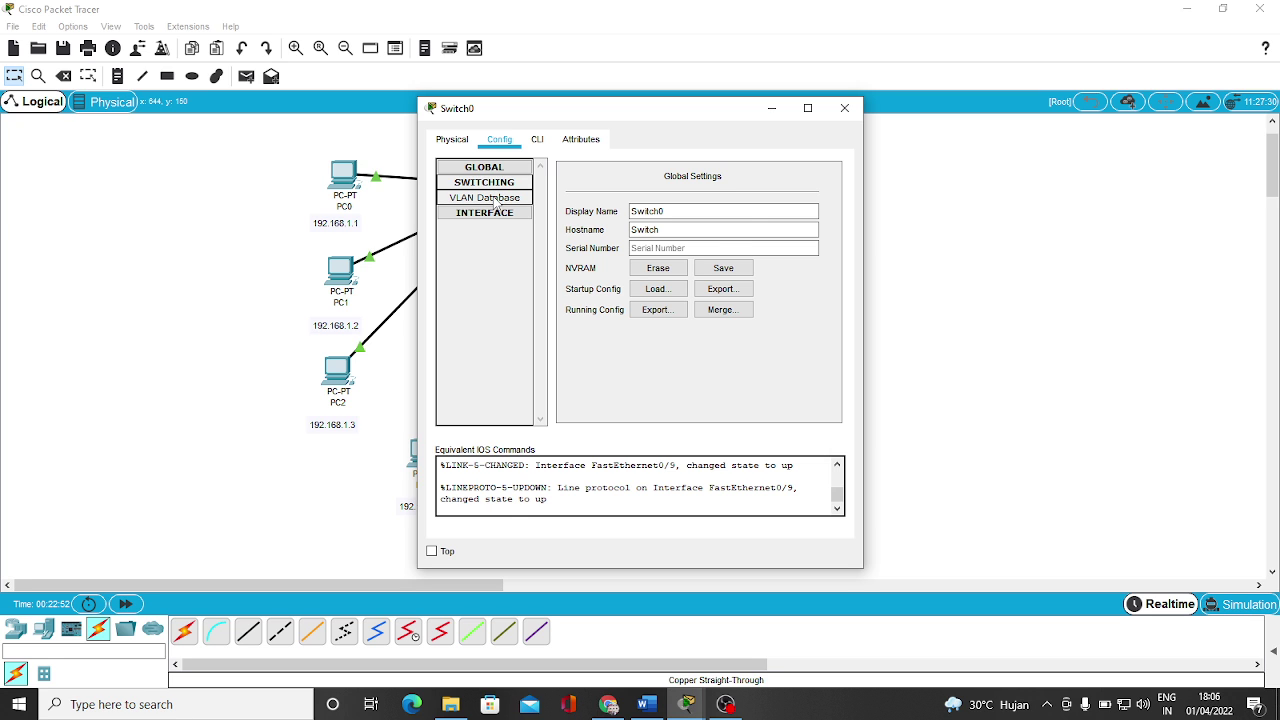
pyautogui.click(497, 200)
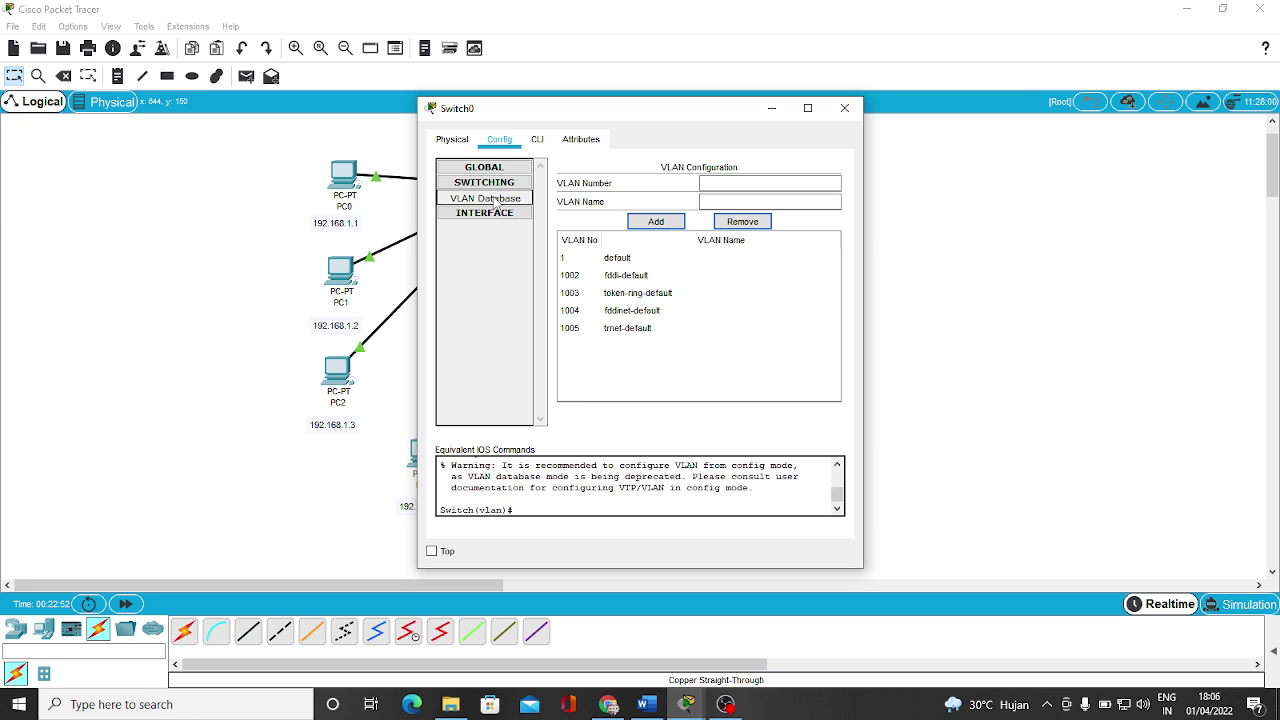
pyautogui.click(720, 181)
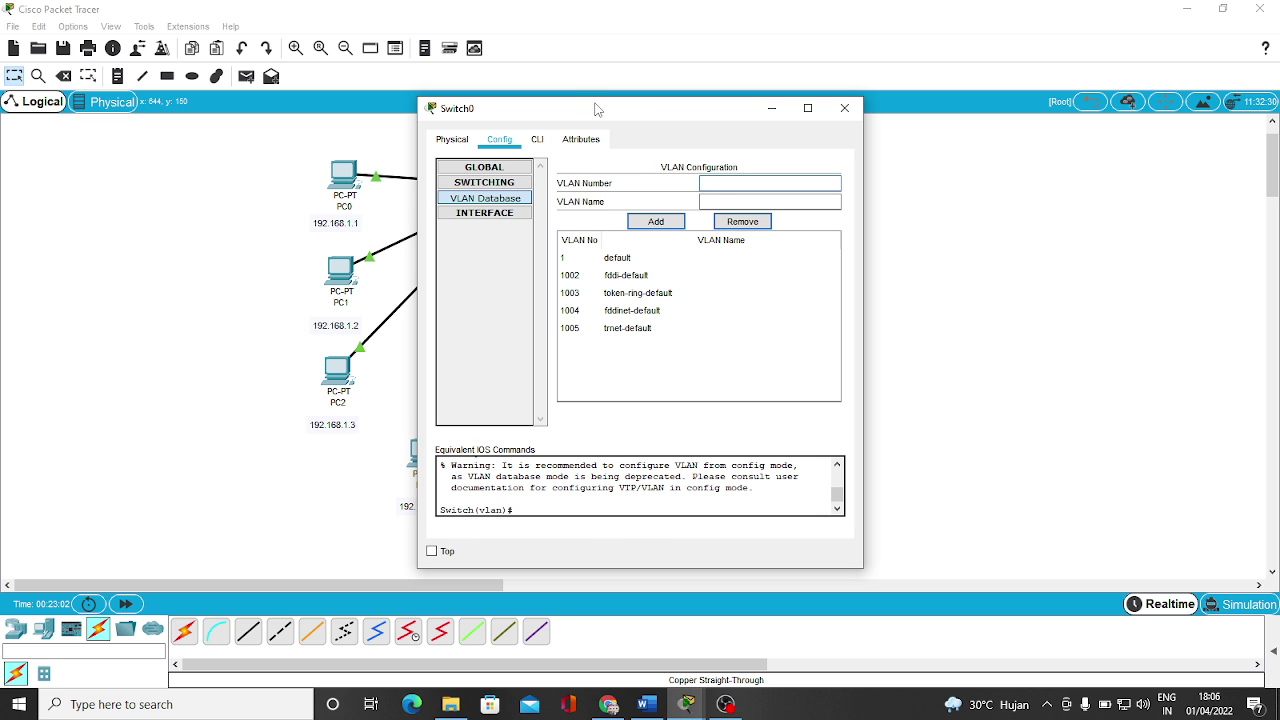
pyautogui.moveTo(597, 108); pyautogui.dragTo(975, 102)
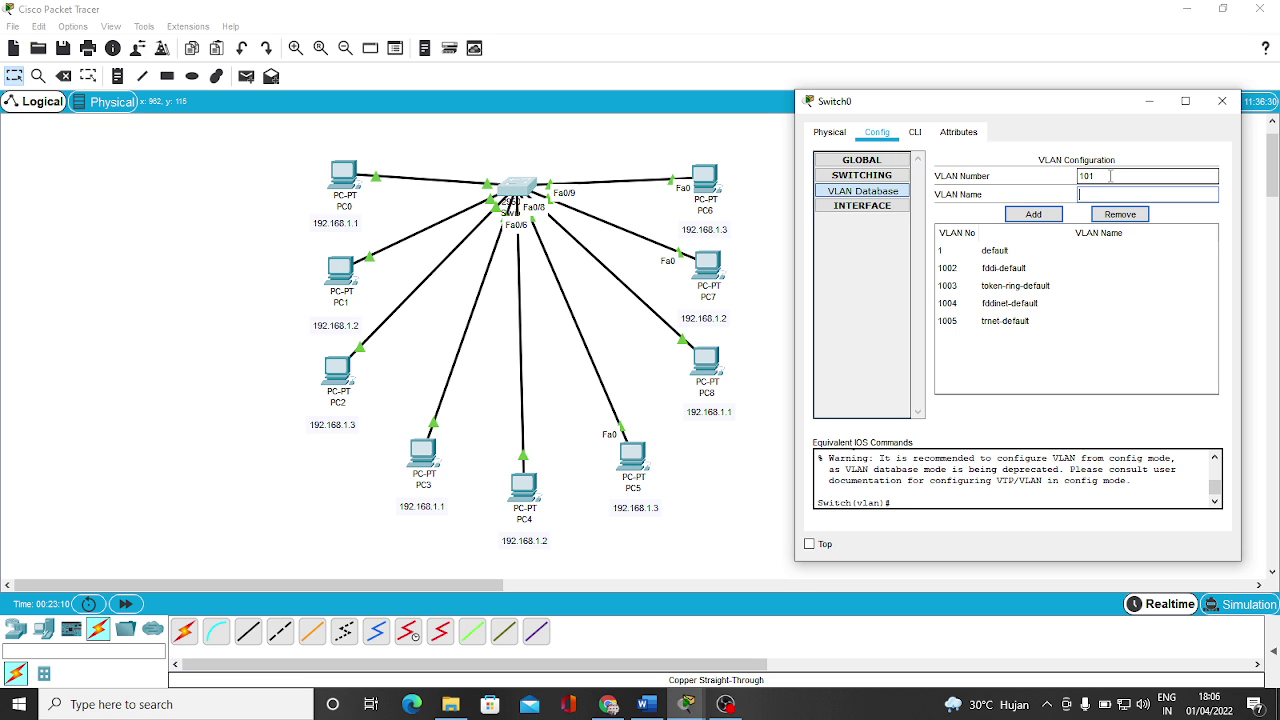
pyautogui.write('lab1')
pyautogui.click(1055, 217)
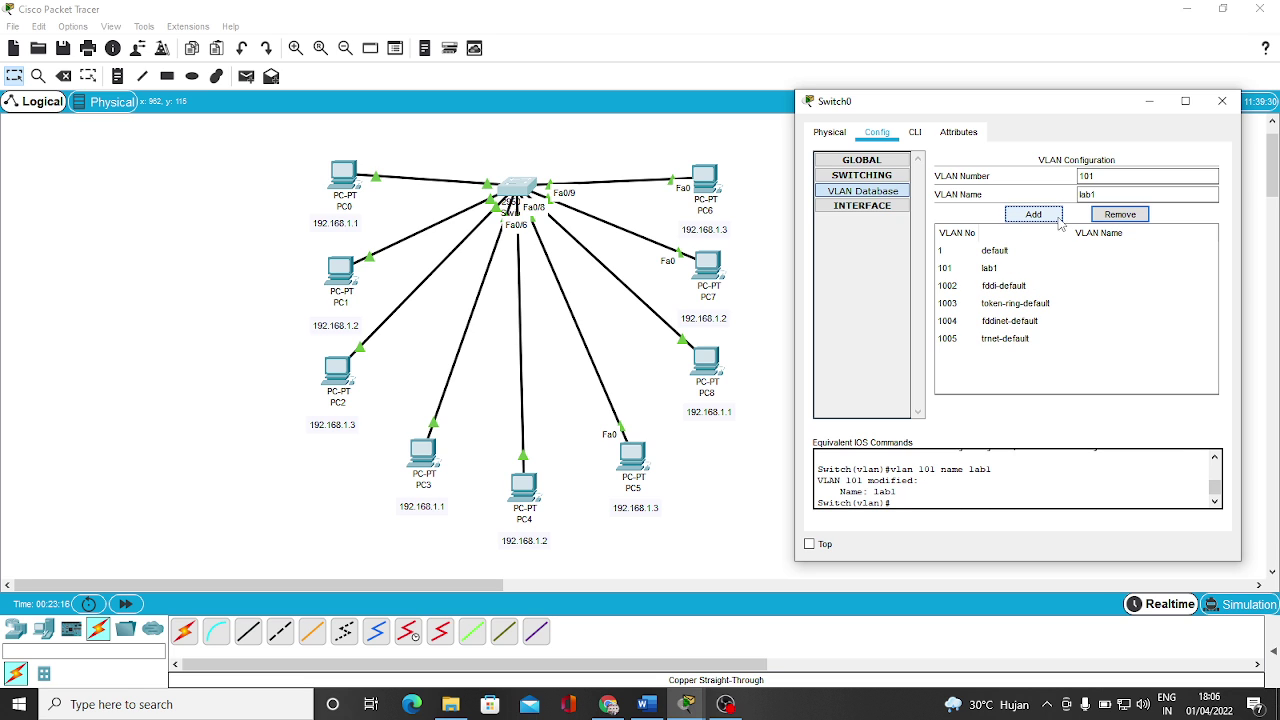
# Add VLAN 202 named lab2 to Switch0's VLAN database.
pyautogui.doubleClick(1086, 176)
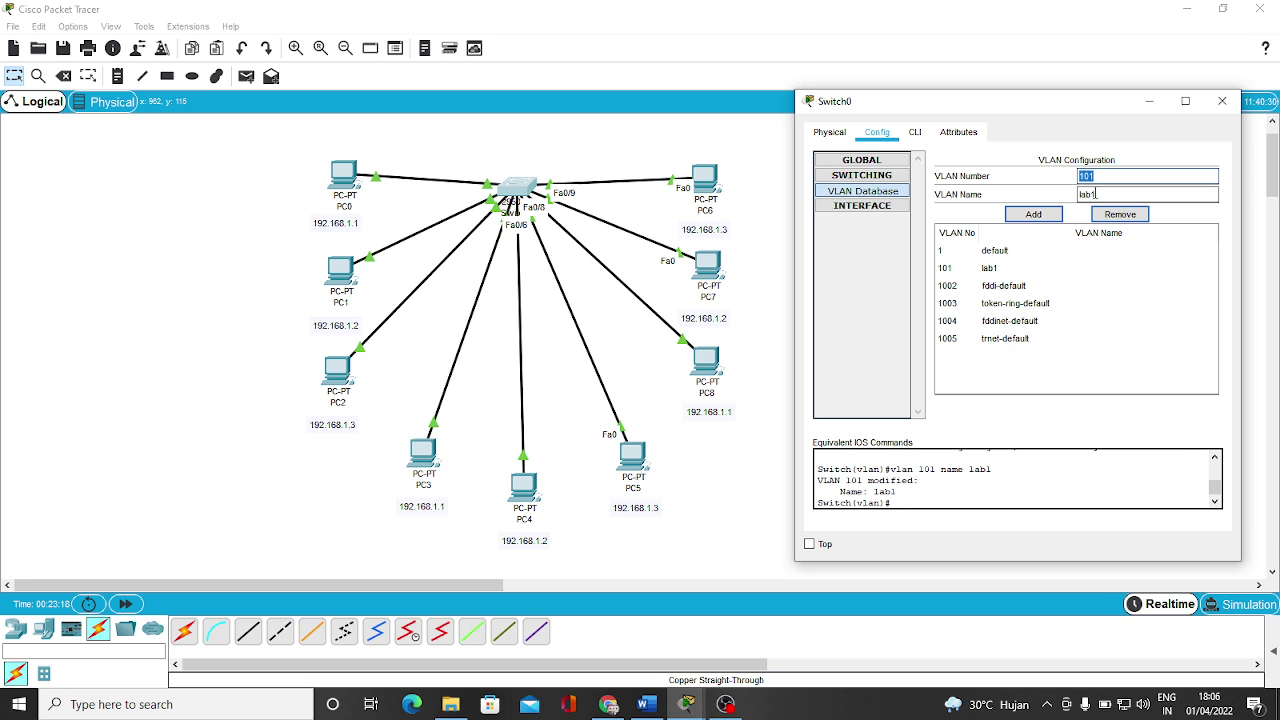
pyautogui.write('202')
pyautogui.press('Tab')
pyautogui.click(1030, 213)
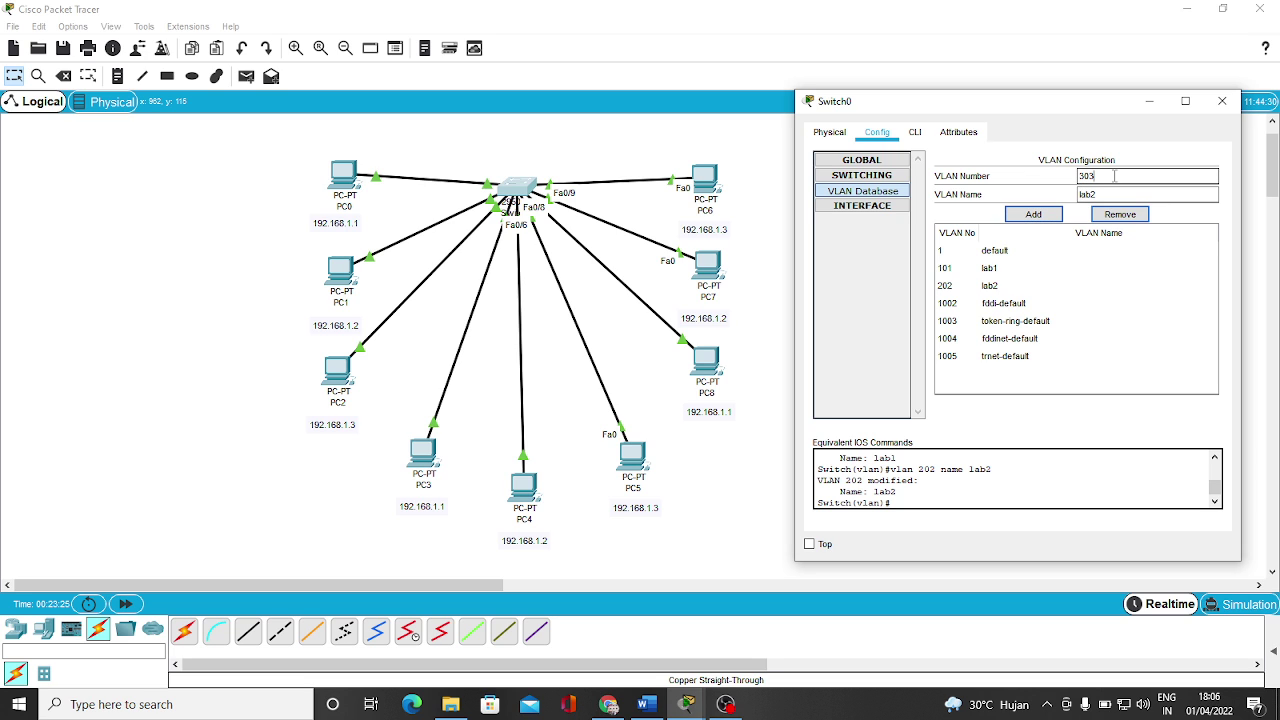
# Add VLAN 303 named lab3 to Switch0's VLAN database.
pyautogui.click(1114, 176)
pyautogui.write('303')
pyautogui.press('Tab')
pyautogui.write('lab3')
pyautogui.click(1056, 216)
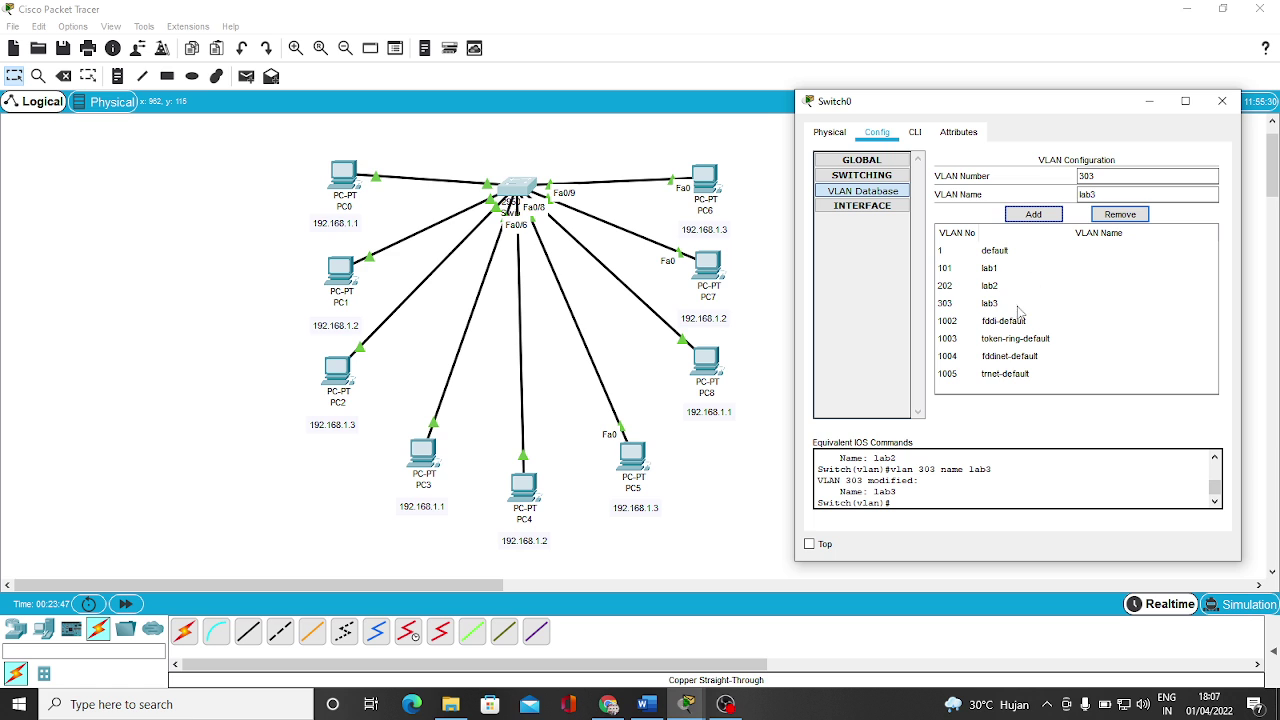
# Open Switch0's FastEthernet0/1 interface settings and widen the configuration window to show all of its options.
pyautogui.click(337, 195)
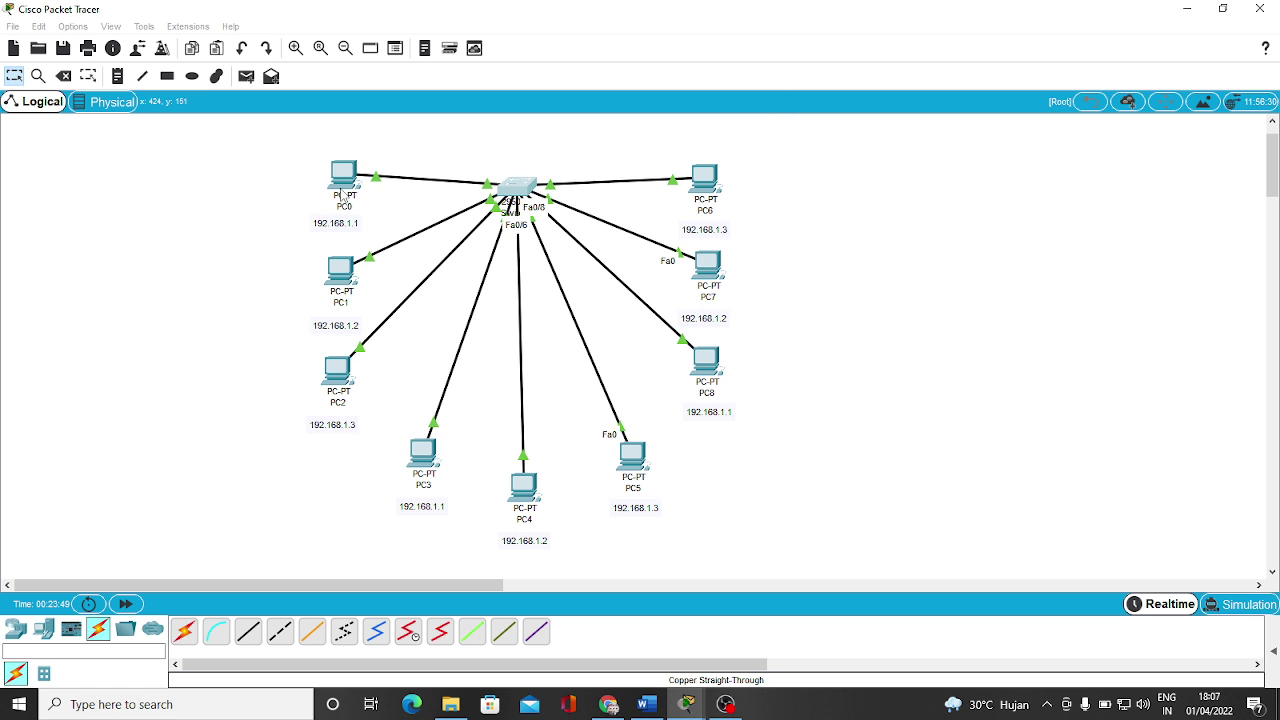
pyautogui.click(680, 705)
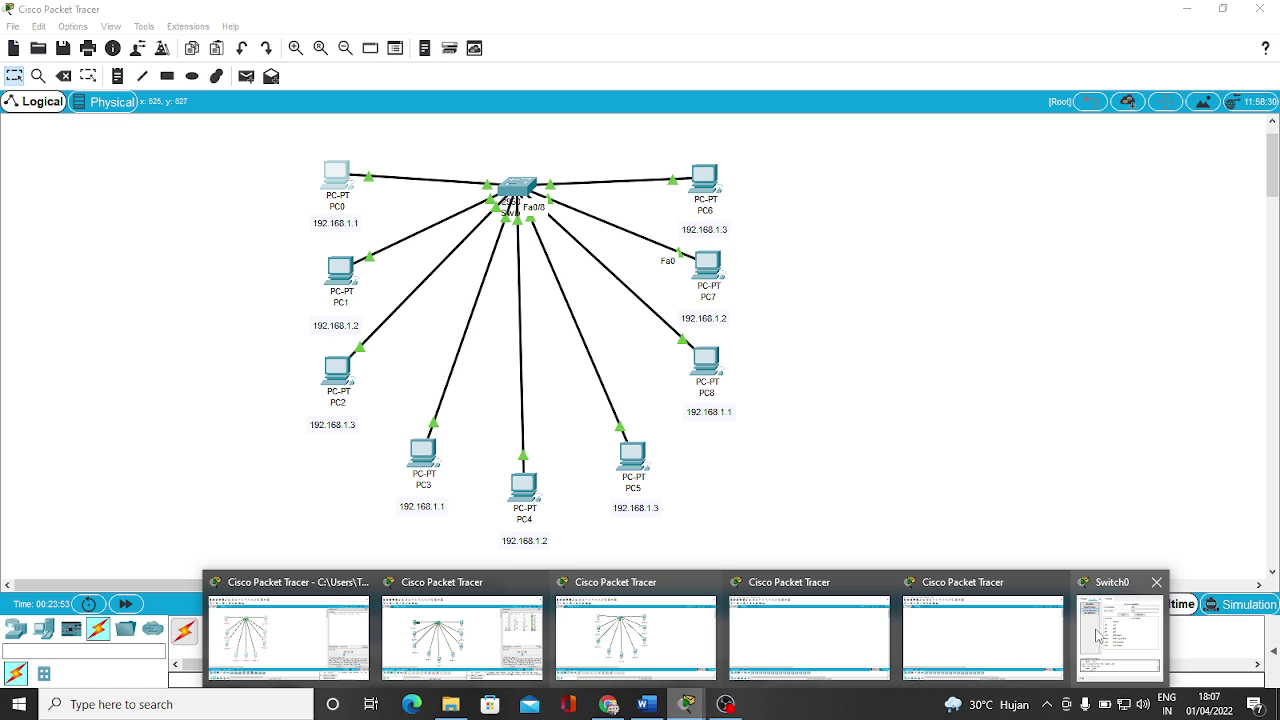
pyautogui.click(1100, 636)
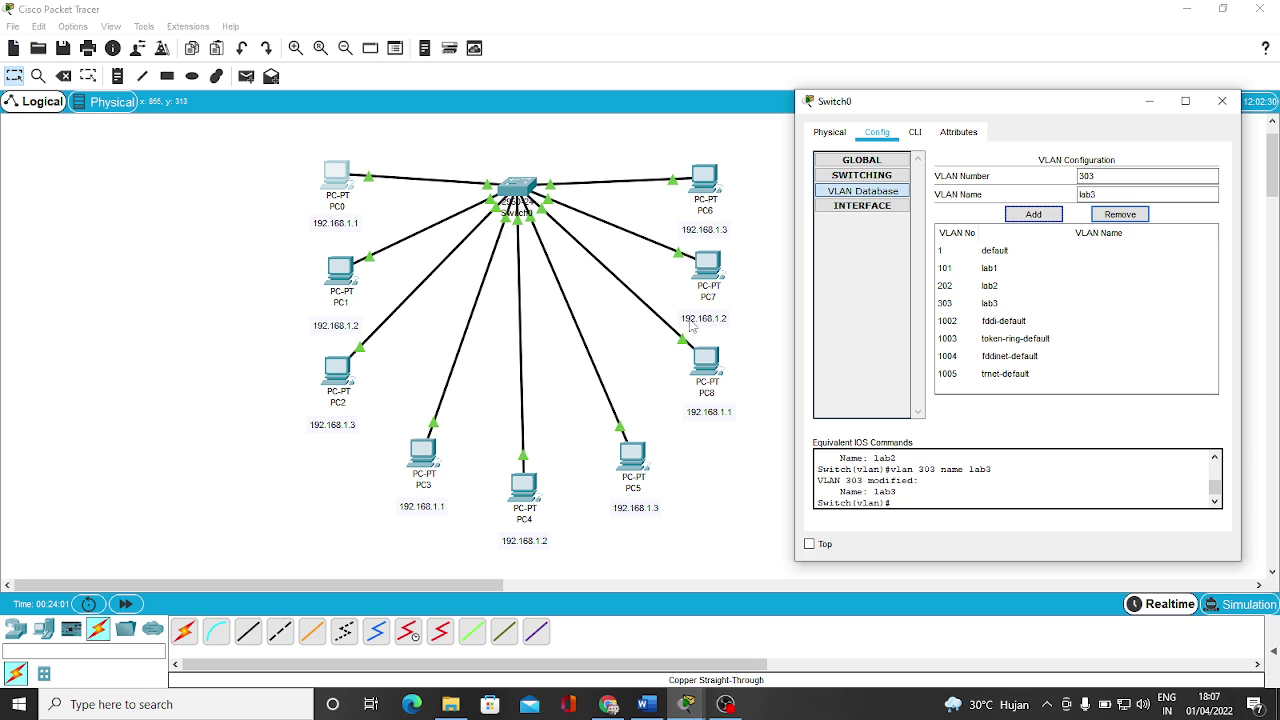
pyautogui.click(886, 176)
pyautogui.click(880, 190)
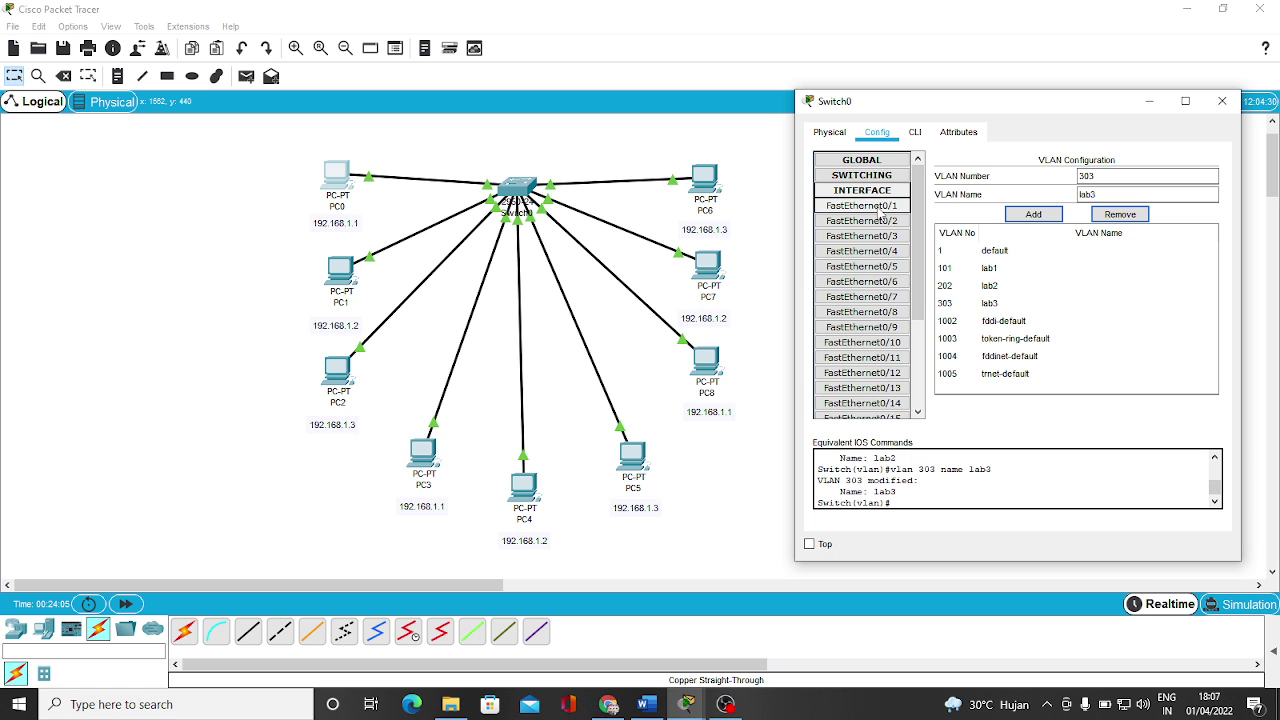
pyautogui.click(880, 208)
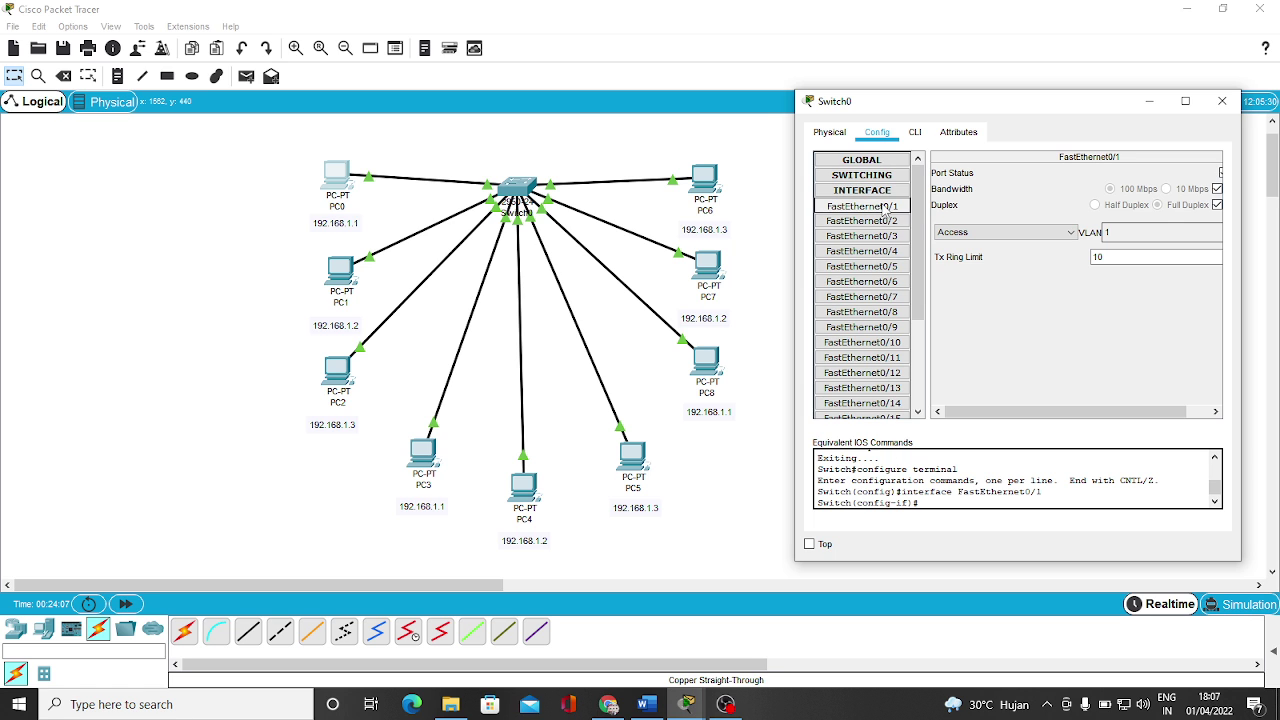
pyautogui.moveTo(1100, 107); pyautogui.dragTo(1006, 92)
pyautogui.moveTo(1155, 142); pyautogui.dragTo(1270, 142)
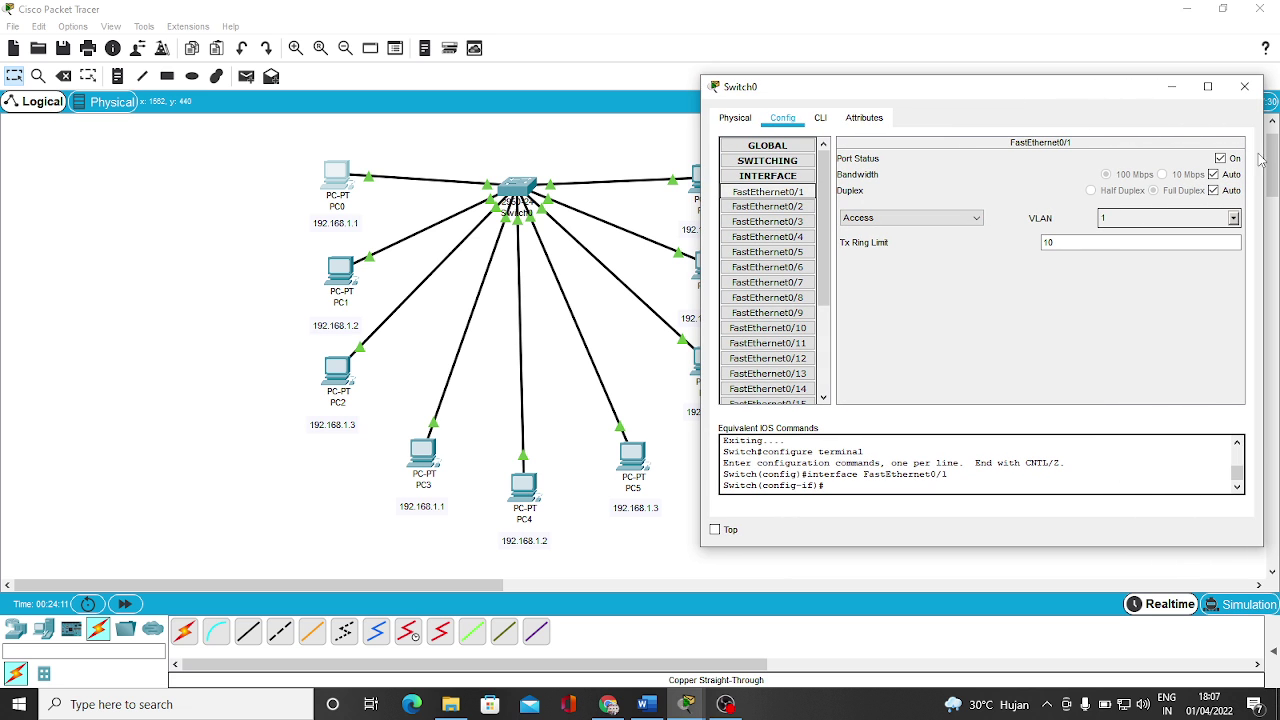
# Switch FastEthernet0/1 to Trunk mode and back to Access, and turn its port status off and on again.
pyautogui.click(945, 218)
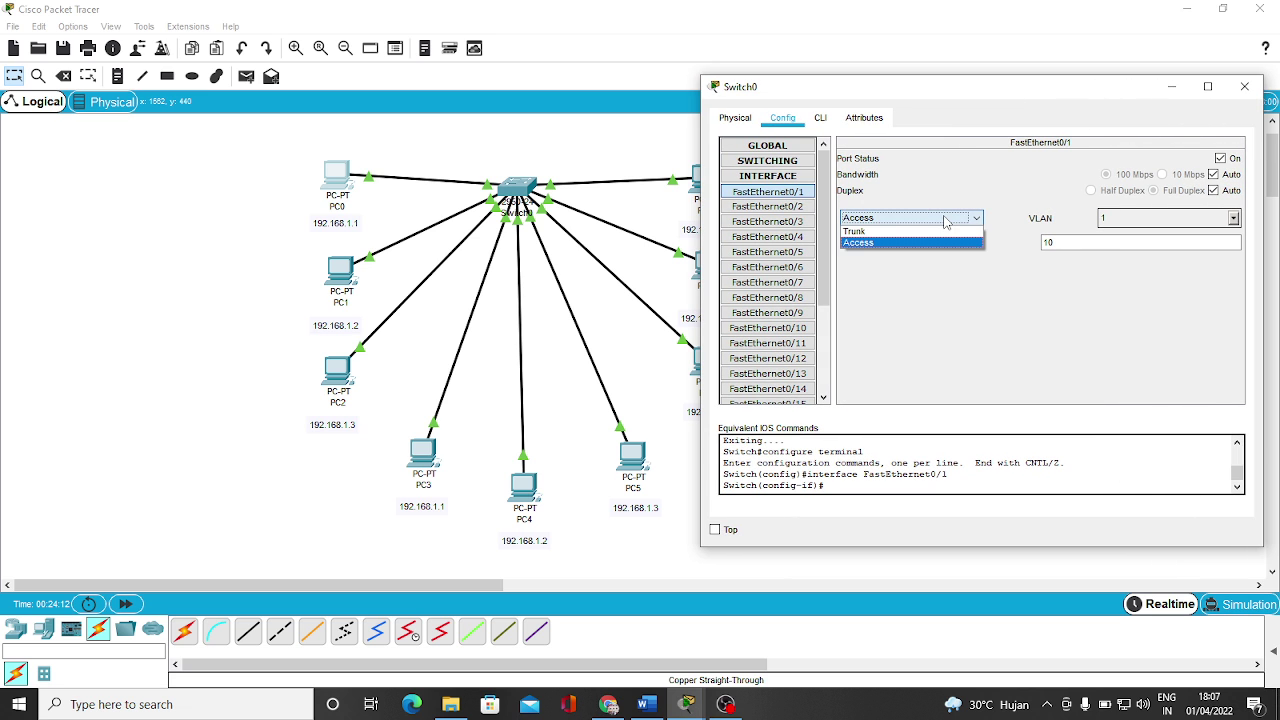
pyautogui.click(884, 233)
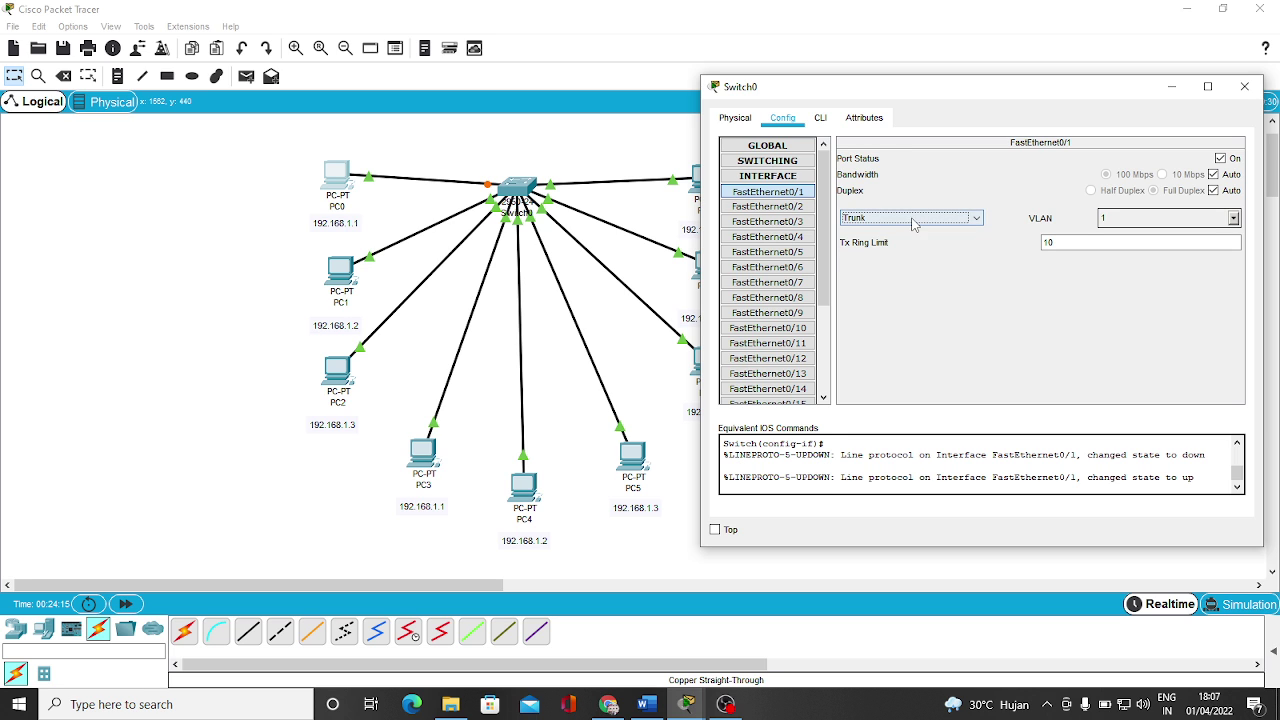
pyautogui.click(913, 218)
pyautogui.click(901, 244)
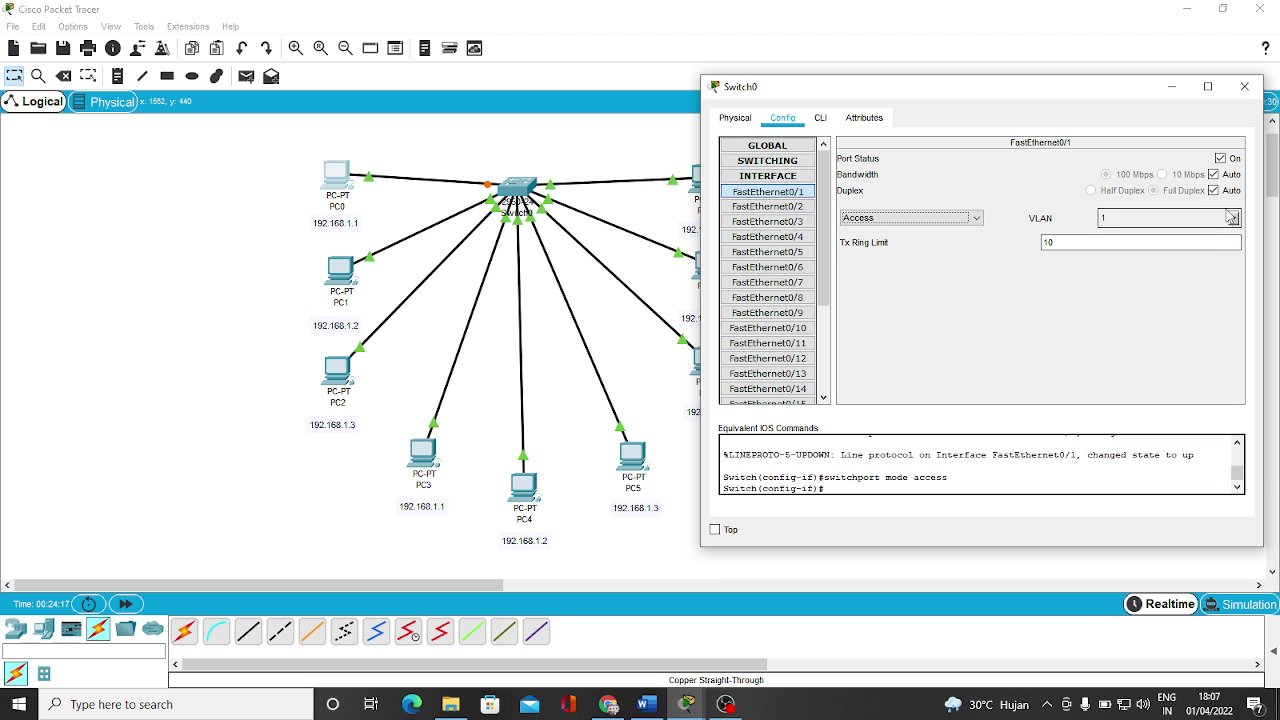
pyautogui.click(1221, 158)
pyautogui.click(1221, 158)
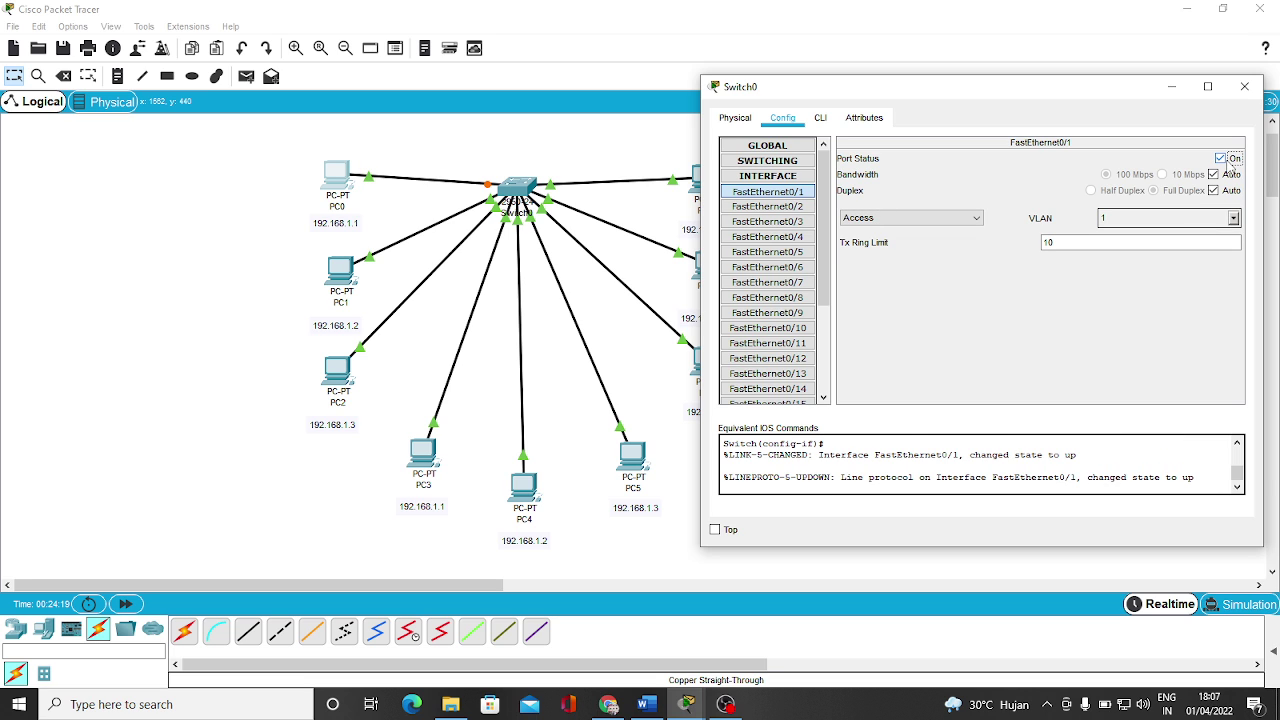
# Assign Switch0's FastEthernet0/1 access port to VLAN 101 (lab1).
pyautogui.click(1235, 218)
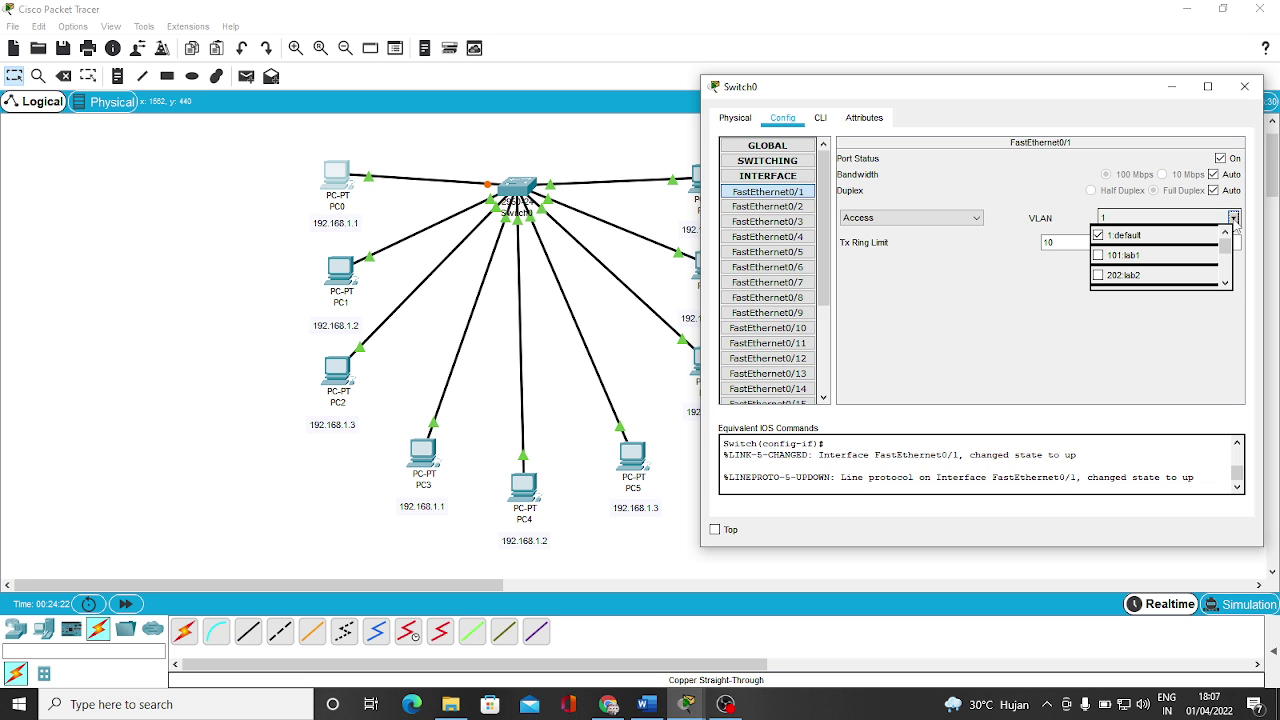
pyautogui.click(1135, 257)
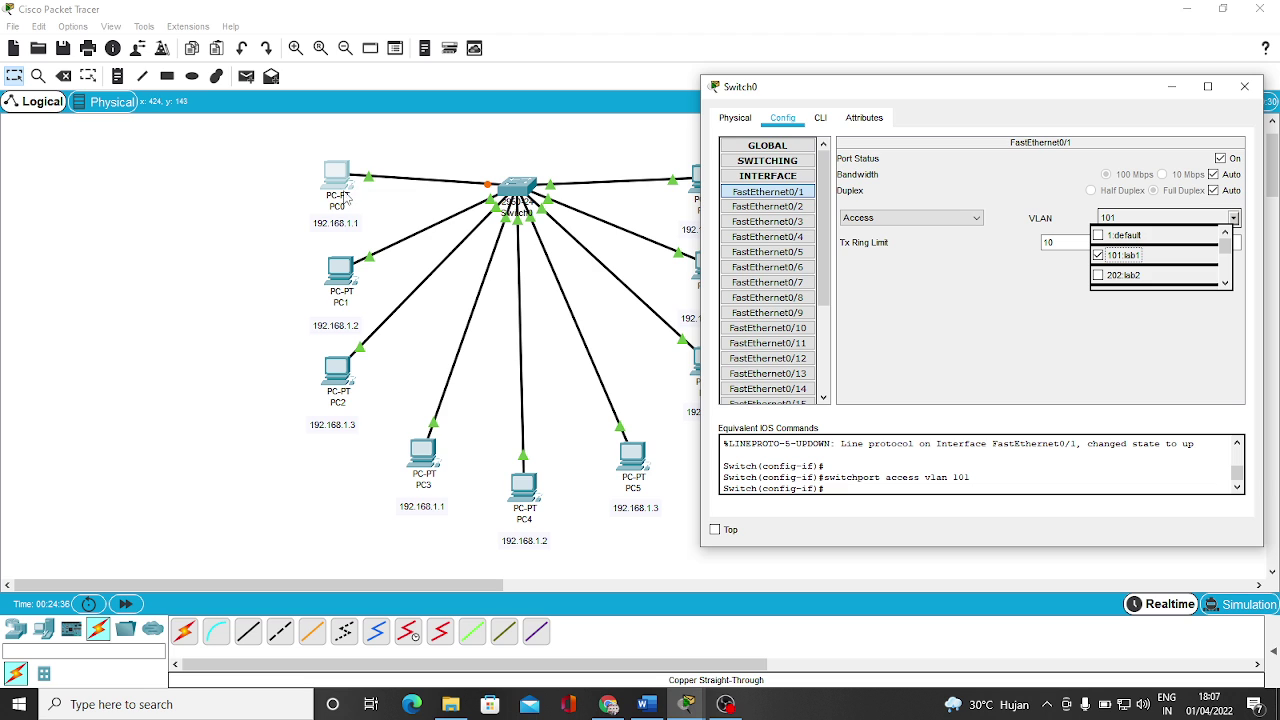
pyautogui.click(1108, 256)
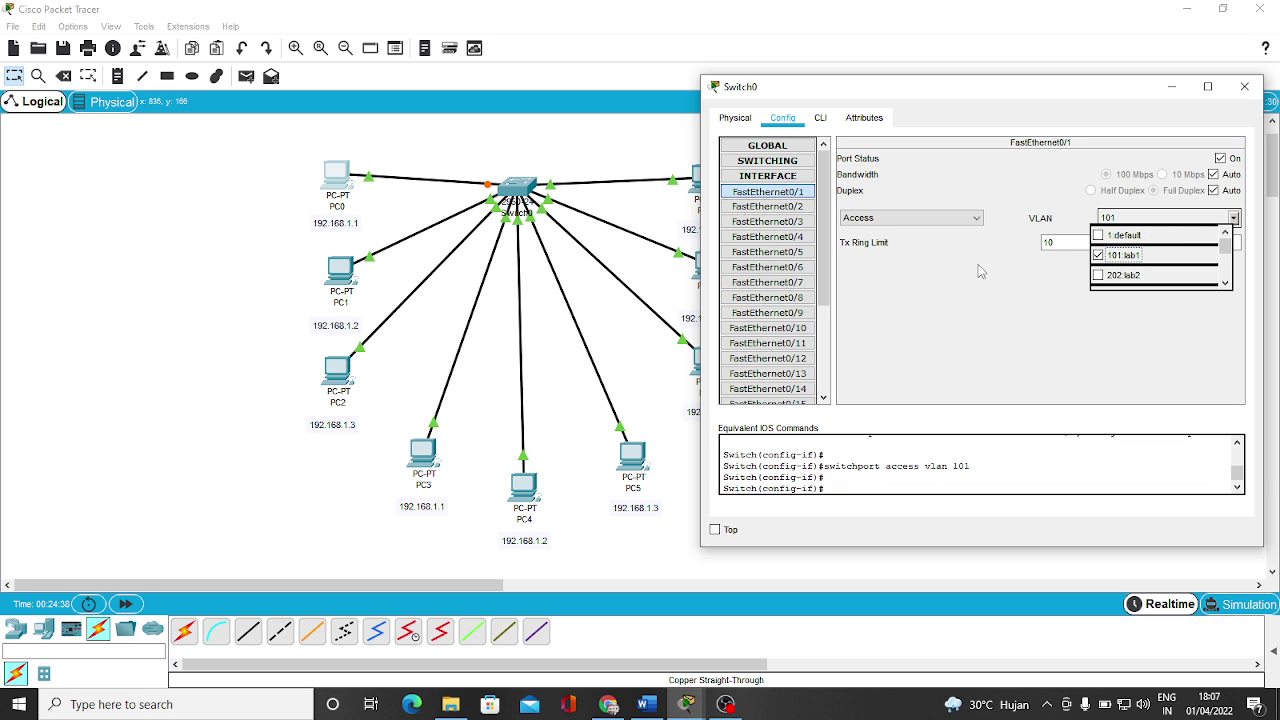
pyautogui.click(1003, 314)
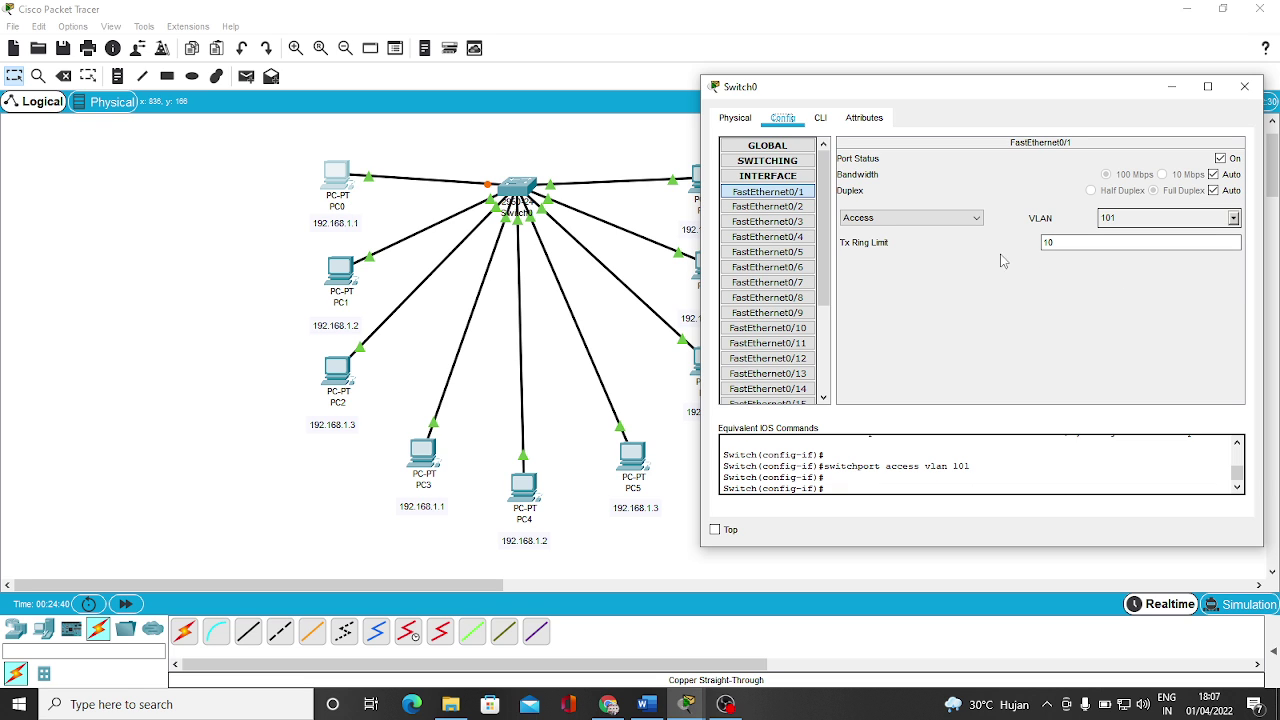
# Assign Switch0's FastEthernet0/2 access port to VLAN 101 (lab1).
pyautogui.click(798, 207)
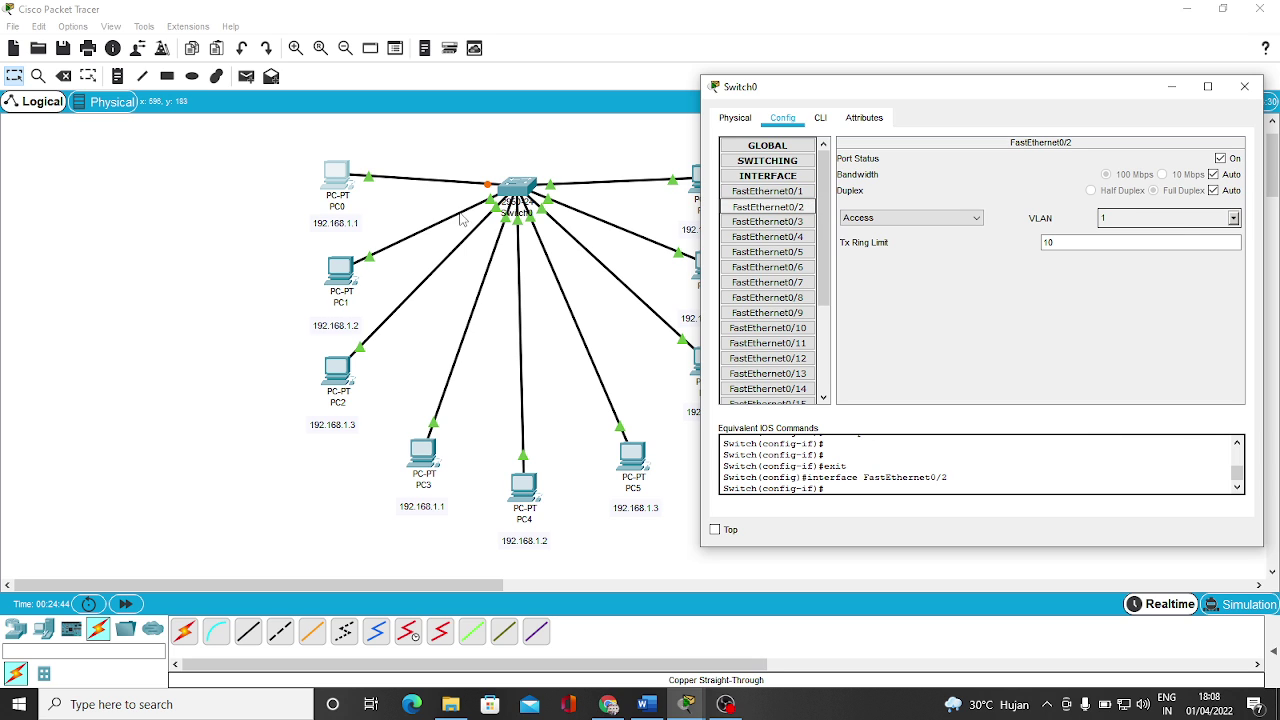
pyautogui.click(1233, 218)
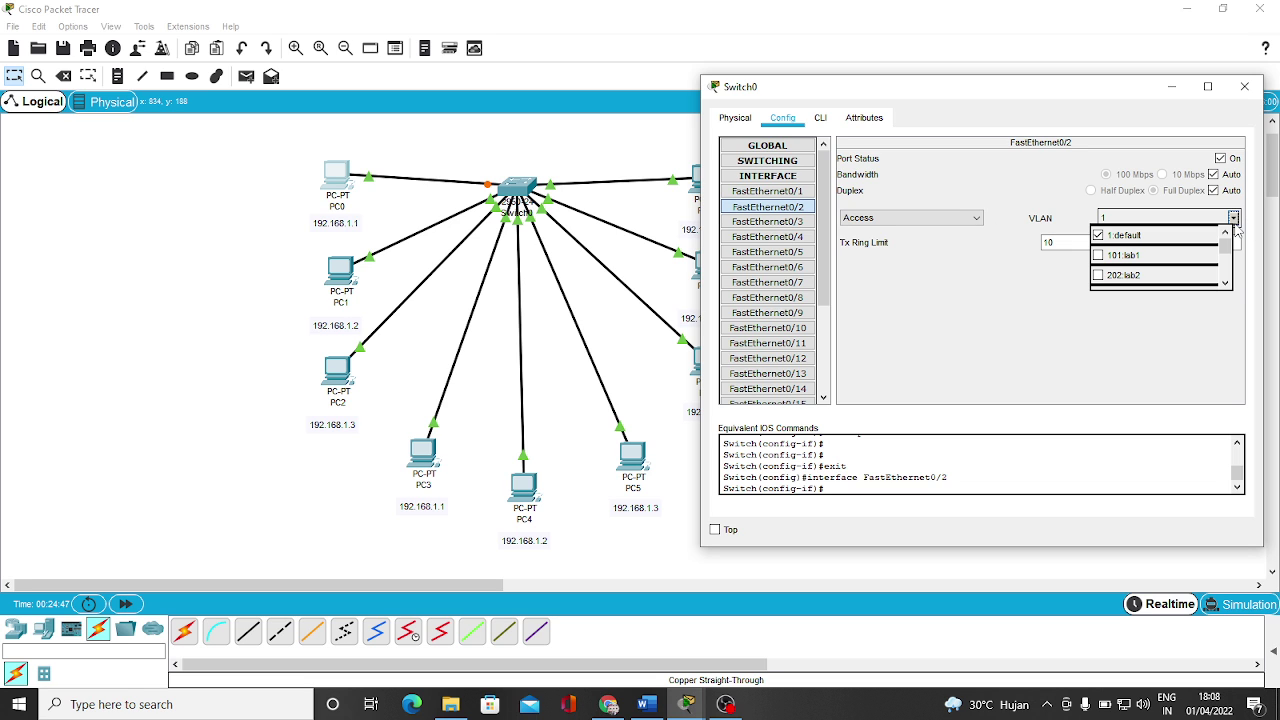
pyautogui.click(1099, 256)
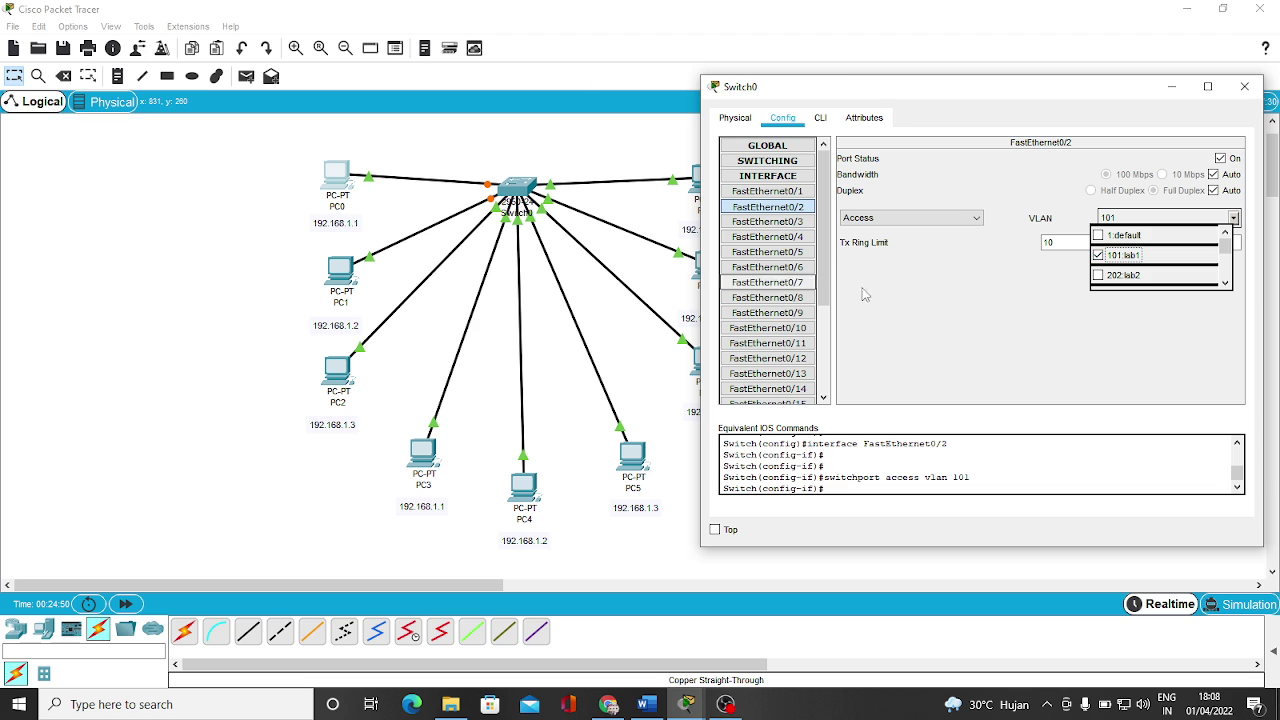
pyautogui.click(838, 256)
# Assign Switch0's FastEthernet0/3 access port to VLAN 101 (lab1).
pyautogui.click(790, 222)
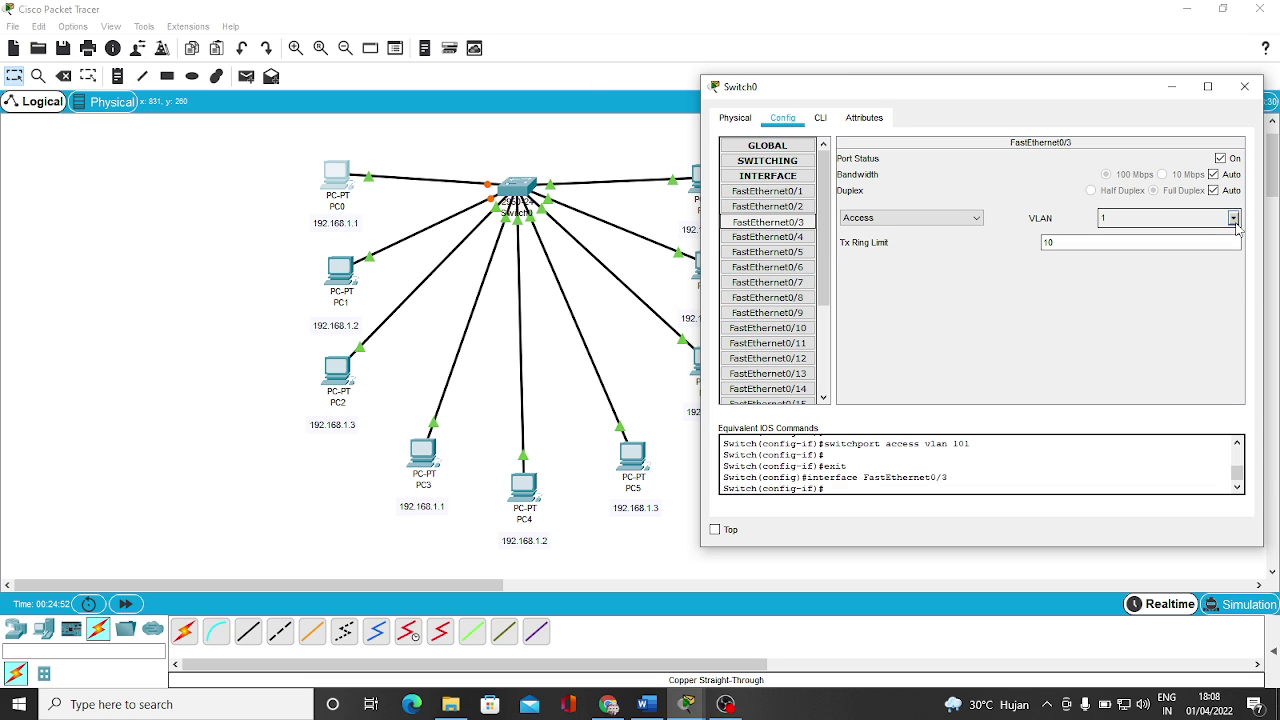
pyautogui.click(1234, 218)
pyautogui.click(1104, 257)
pyautogui.click(924, 324)
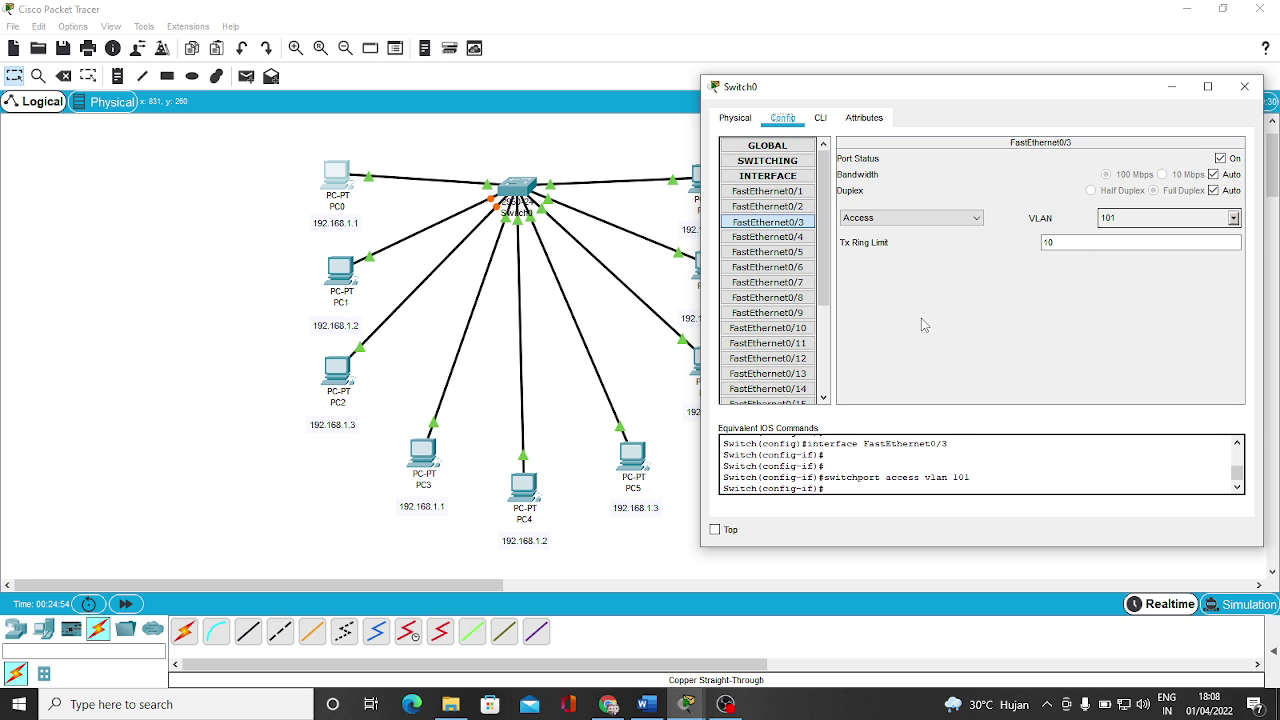
# Assign Switch0's FastEthernet0/4 access port to VLAN 202 (lab2).
pyautogui.click(790, 237)
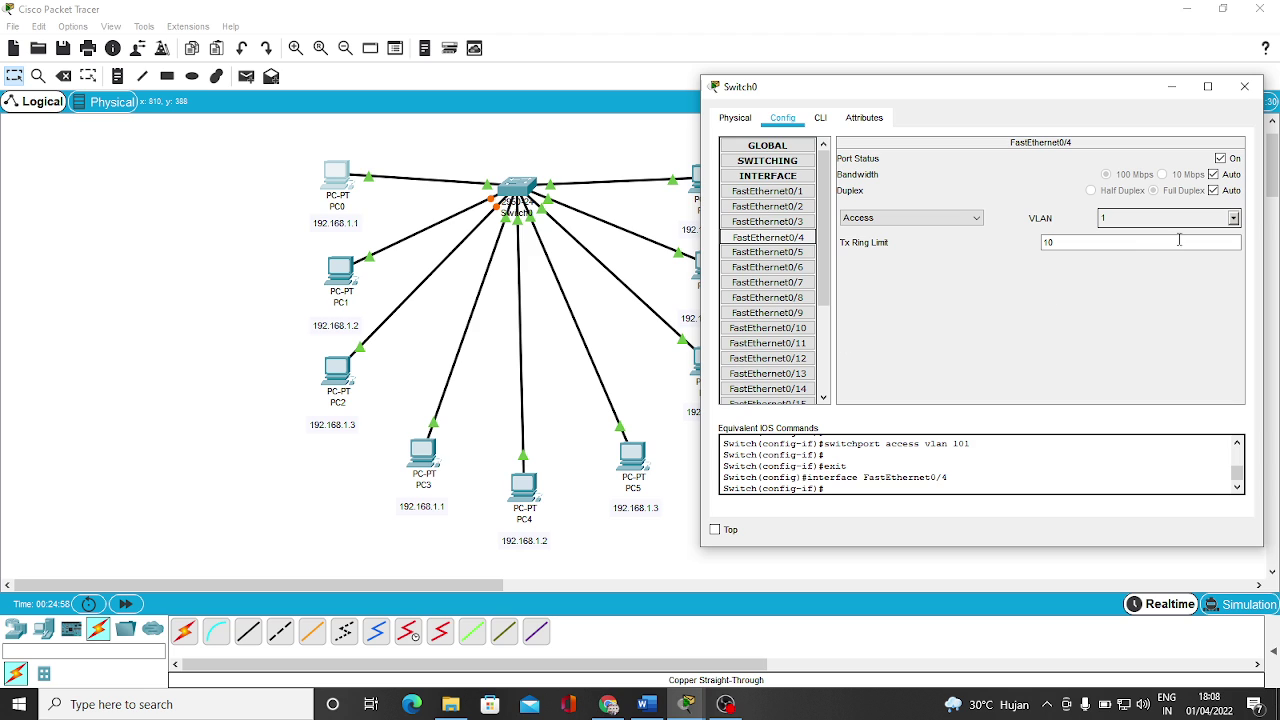
pyautogui.click(1232, 222)
pyautogui.click(1135, 277)
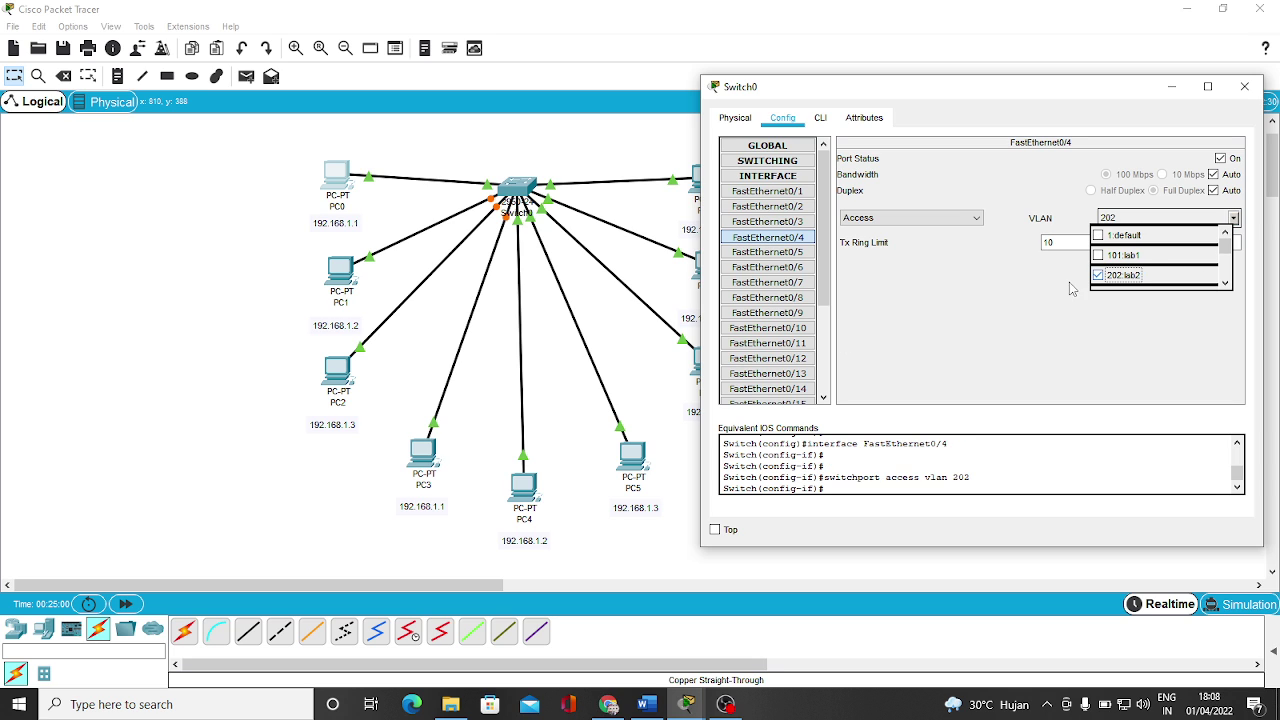
pyautogui.click(945, 298)
# Assign Switch0's FastEthernet0/5 access port to VLAN 202 (lab2).
pyautogui.click(768, 252)
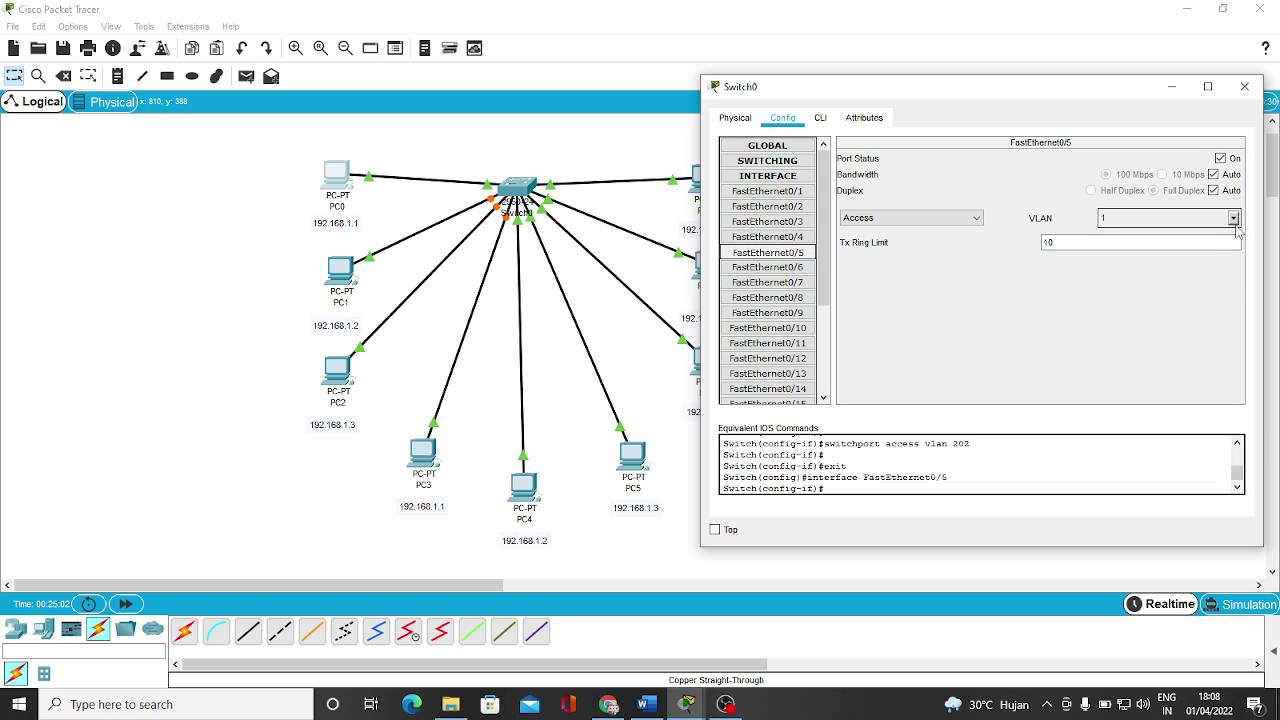
pyautogui.click(1233, 218)
pyautogui.click(1135, 280)
pyautogui.click(1002, 292)
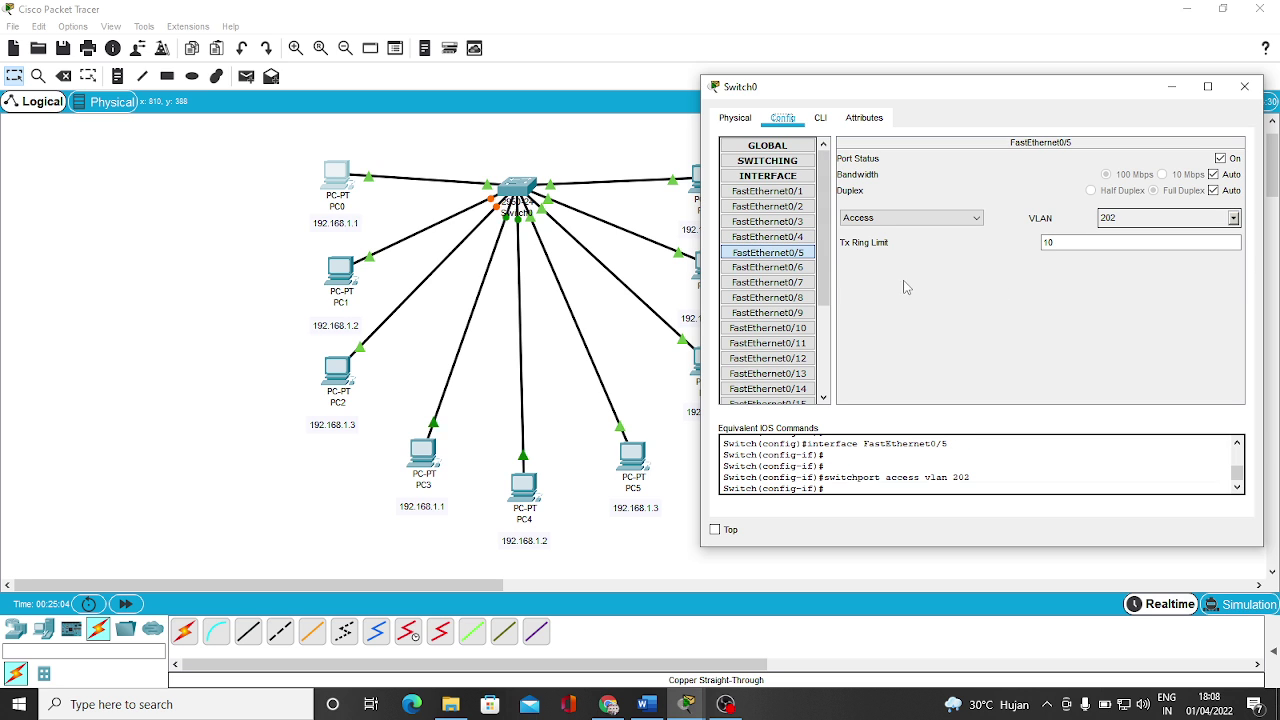
# Assign Switch0's FastEthernet0/6 access port to VLAN 202 (lab2) and move the switch window off PC6, PC7 and PC8.
pyautogui.click(803, 270)
pyautogui.click(1233, 218)
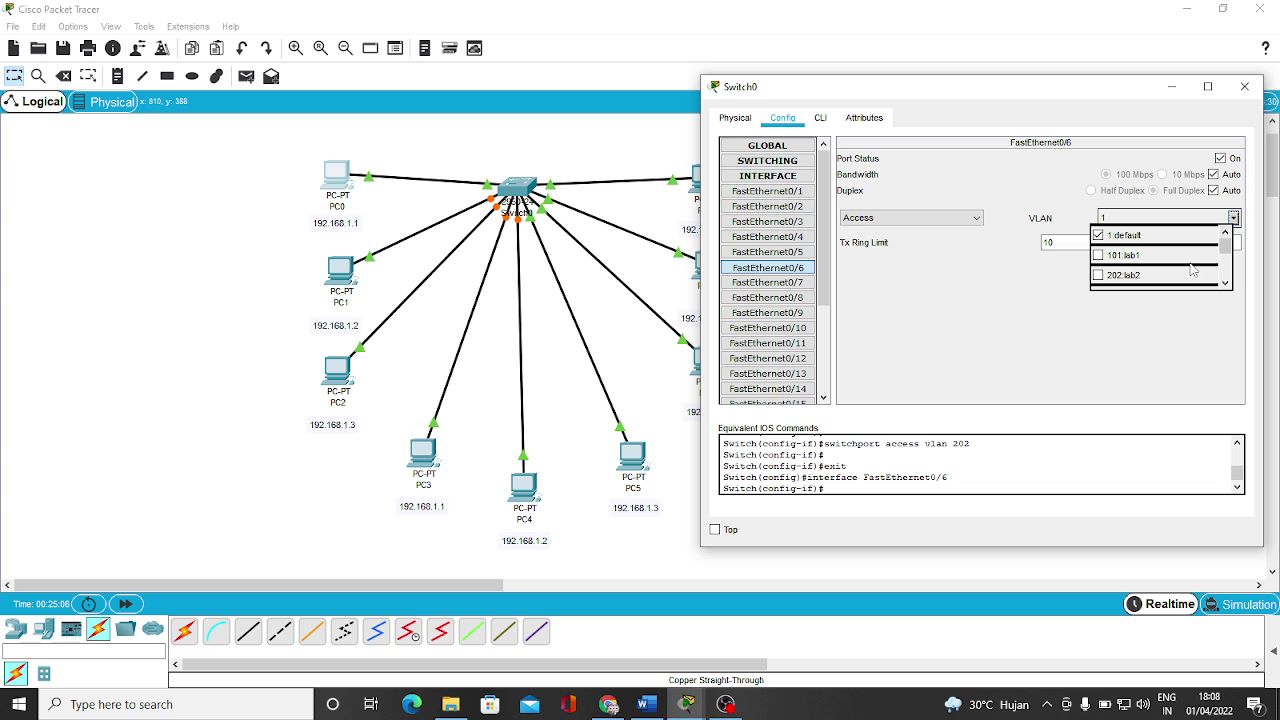
pyautogui.click(1133, 280)
pyautogui.moveTo(1082, 93); pyautogui.dragTo(432, 128)
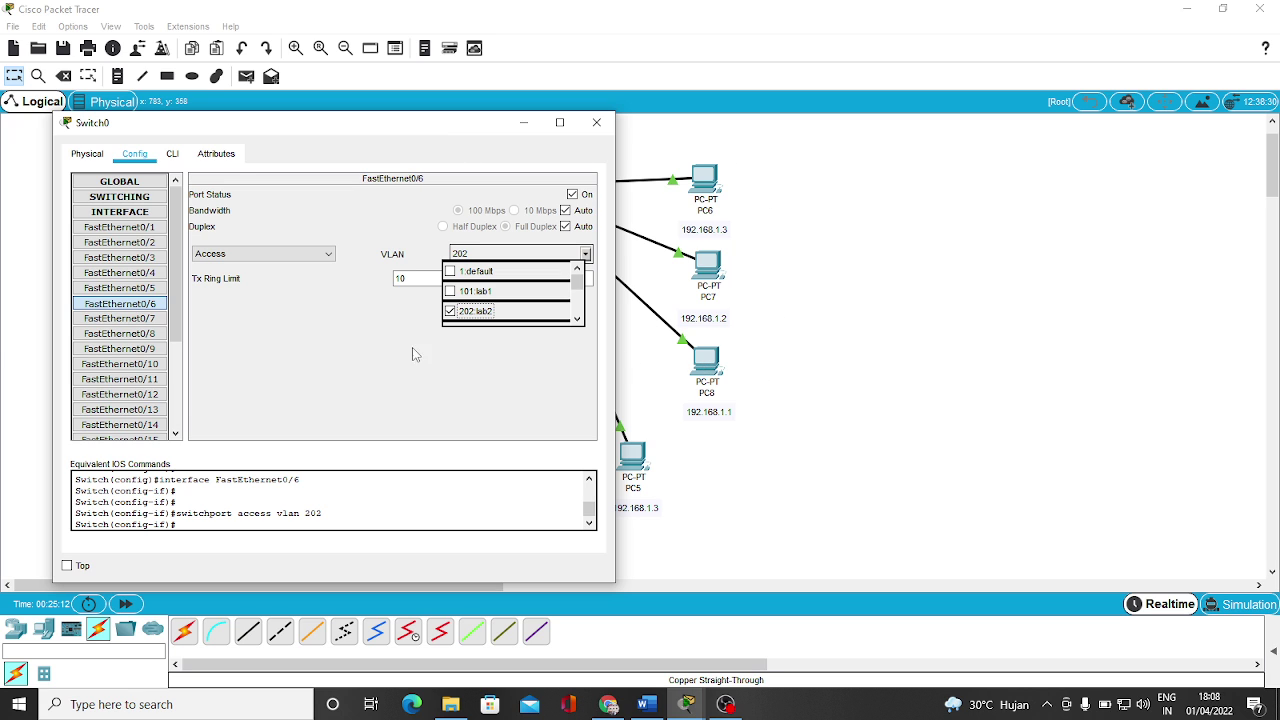
# Assign Switch0's FastEthernet0/7 access port to VLAN 303 (lab3).
pyautogui.click(150, 320)
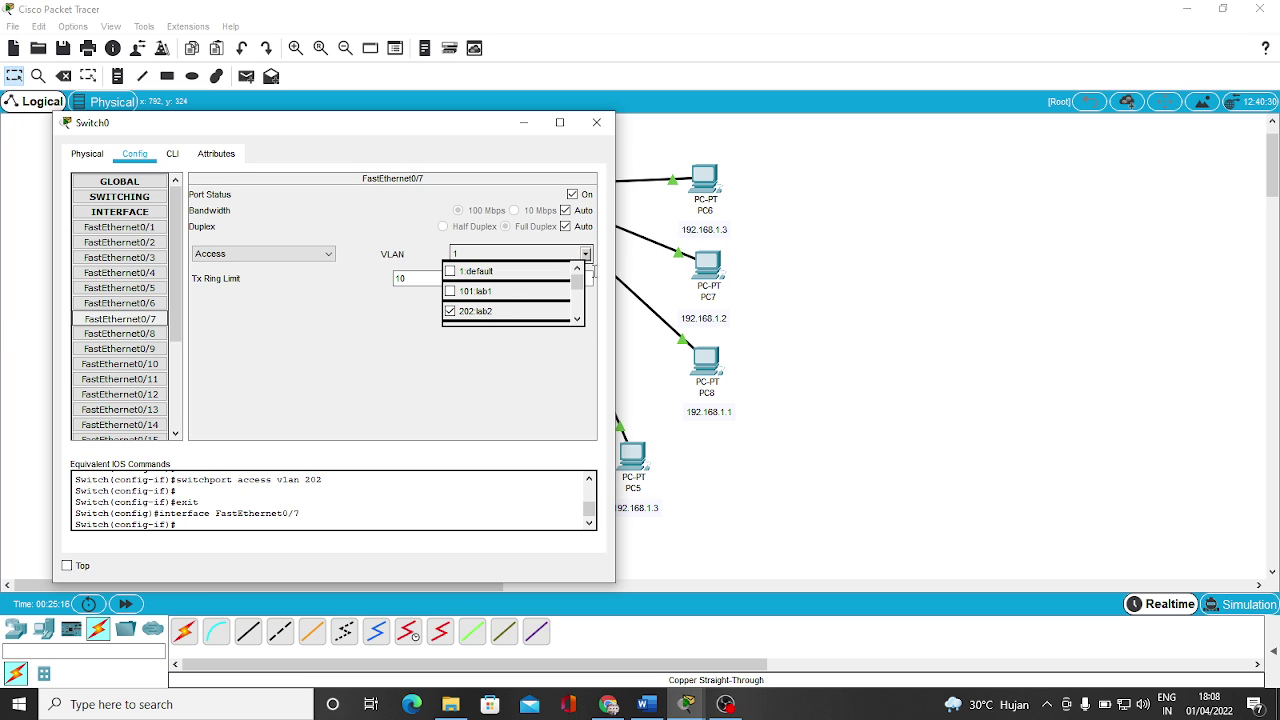
pyautogui.scroll(-1, 508, 303)
pyautogui.click(476, 284)
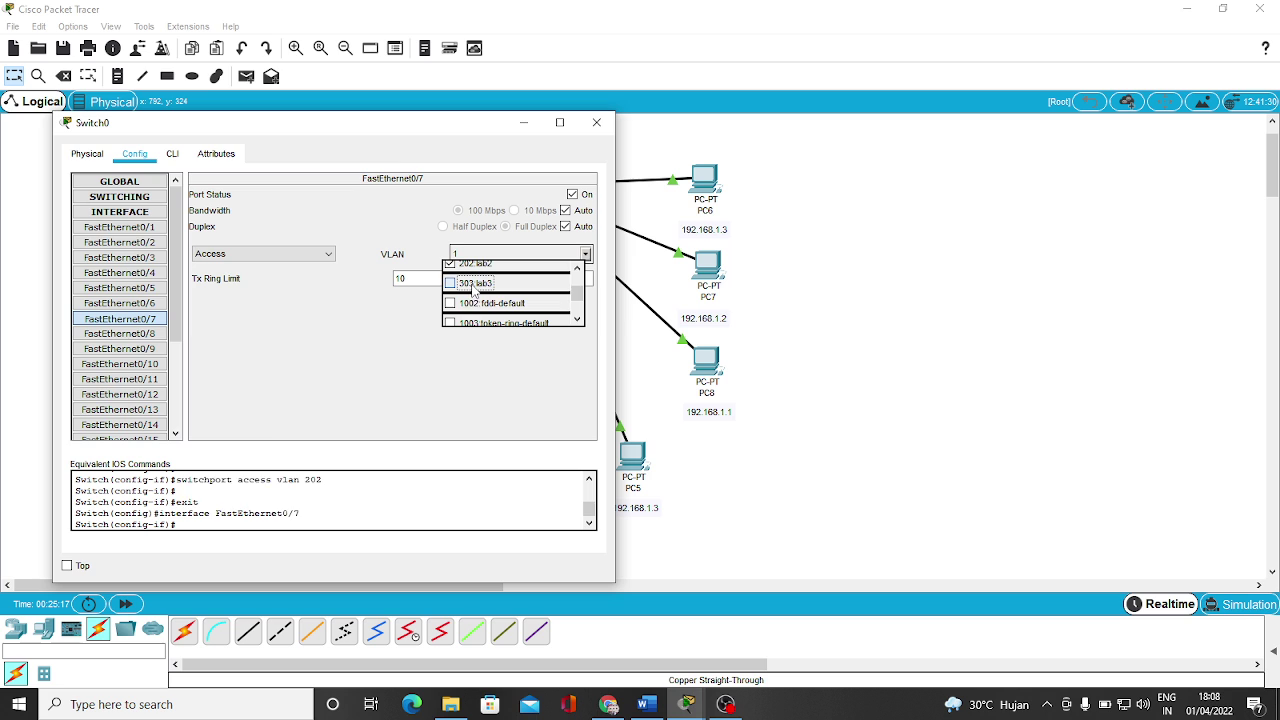
pyautogui.click(405, 351)
# Assign Switch0's FastEthernet0/8 access port to VLAN 303 (lab3).
pyautogui.click(120, 334)
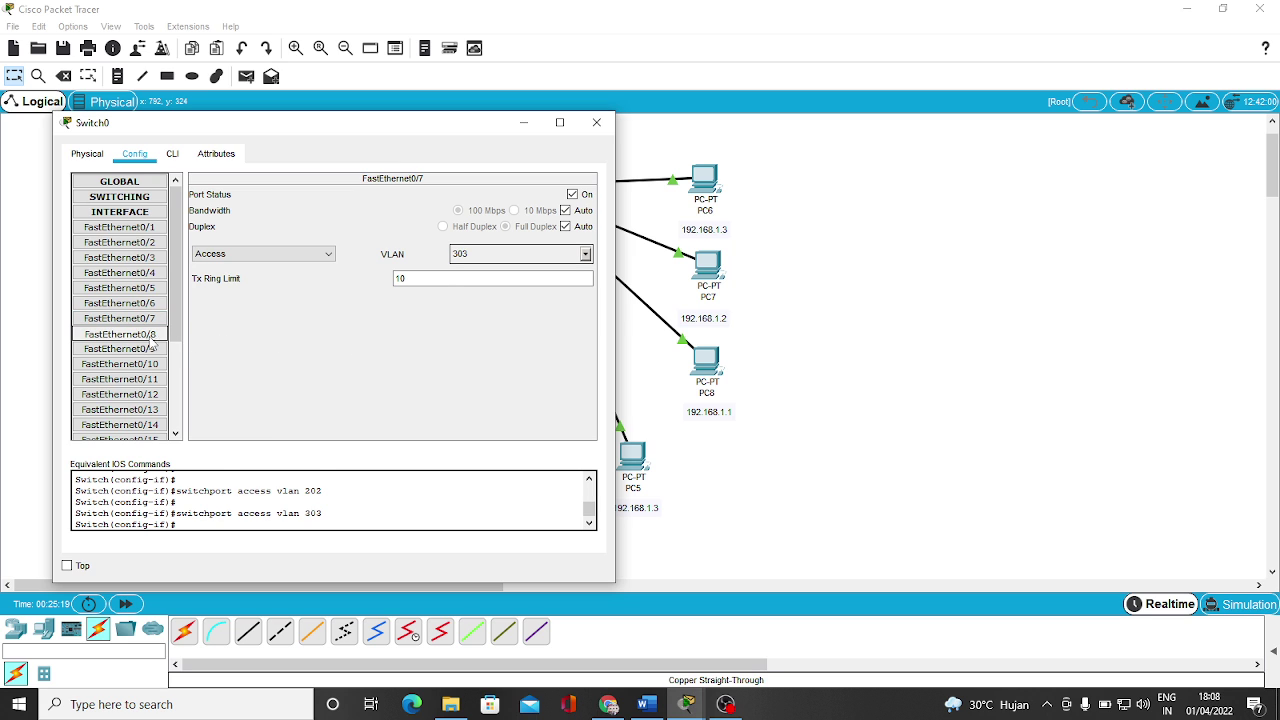
pyautogui.click(586, 255)
pyautogui.scroll(-1, 505, 306)
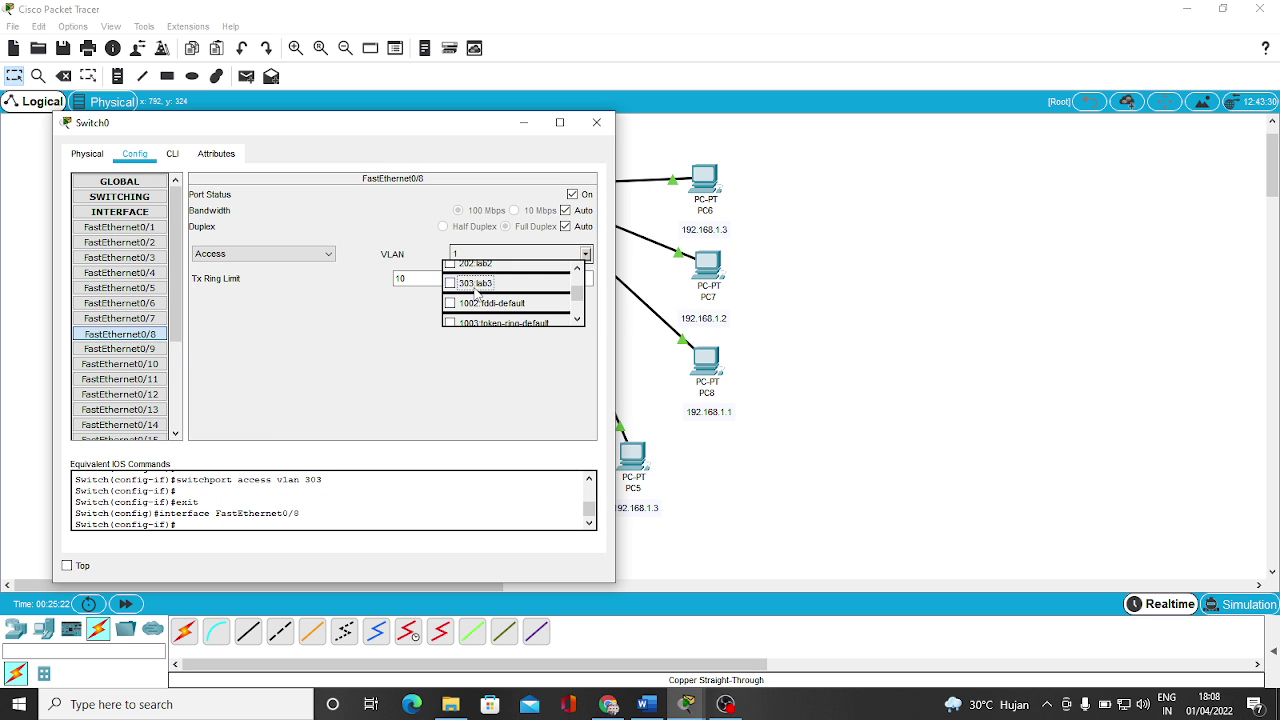
pyautogui.click(476, 286)
pyautogui.click(350, 350)
# Assign Switch0's FastEthernet0/9 access port to VLAN 303 (lab3) and close the switch configuration.
pyautogui.click(120, 349)
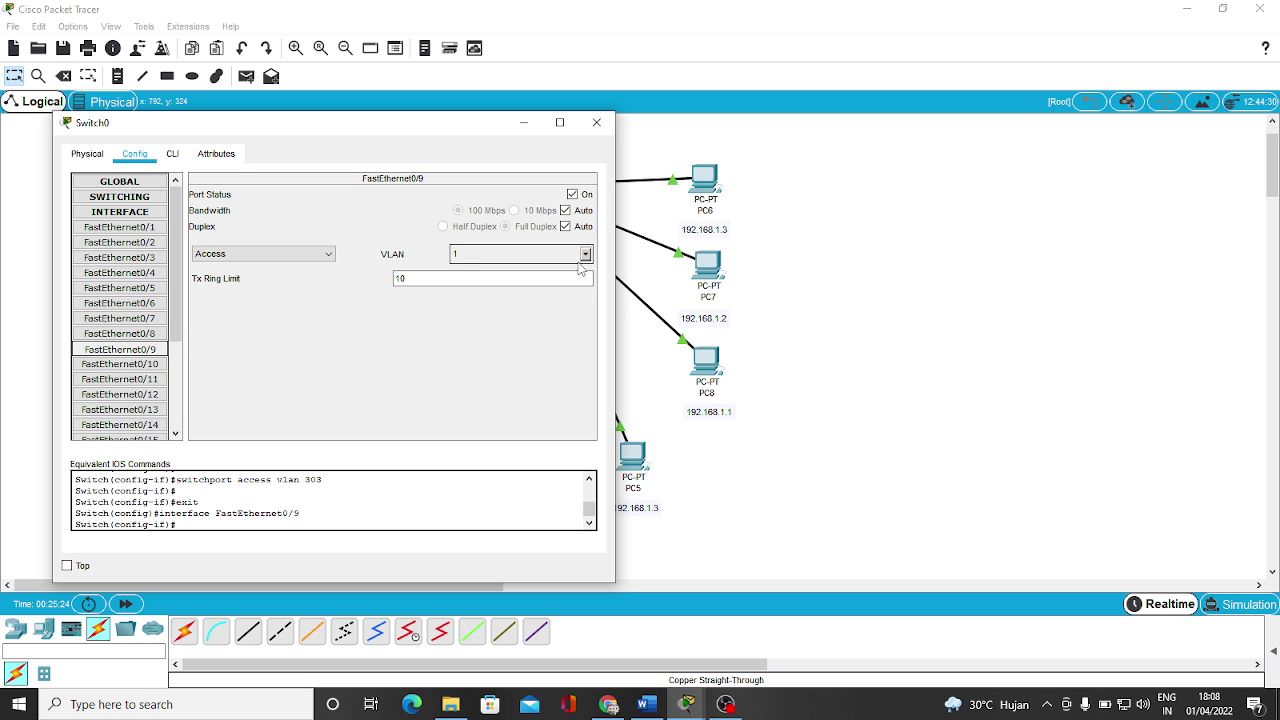
pyautogui.click(585, 254)
pyautogui.scroll(-1, 482, 310)
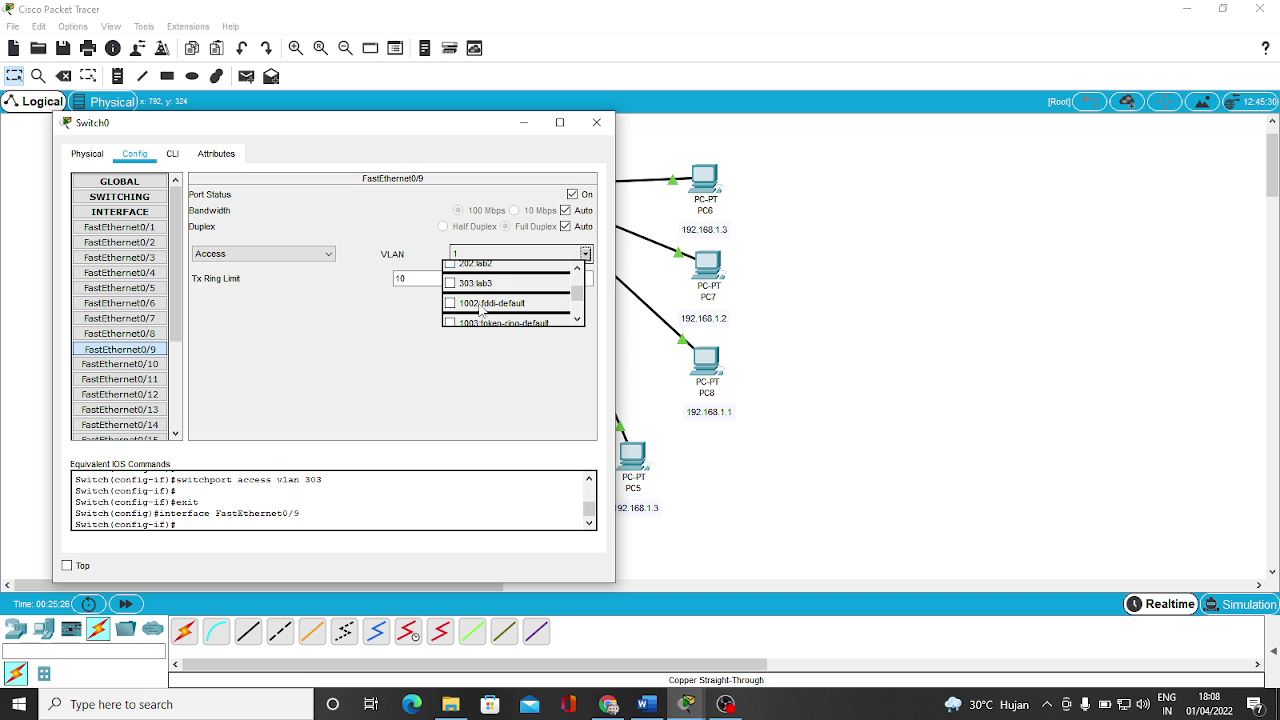
pyautogui.click(478, 286)
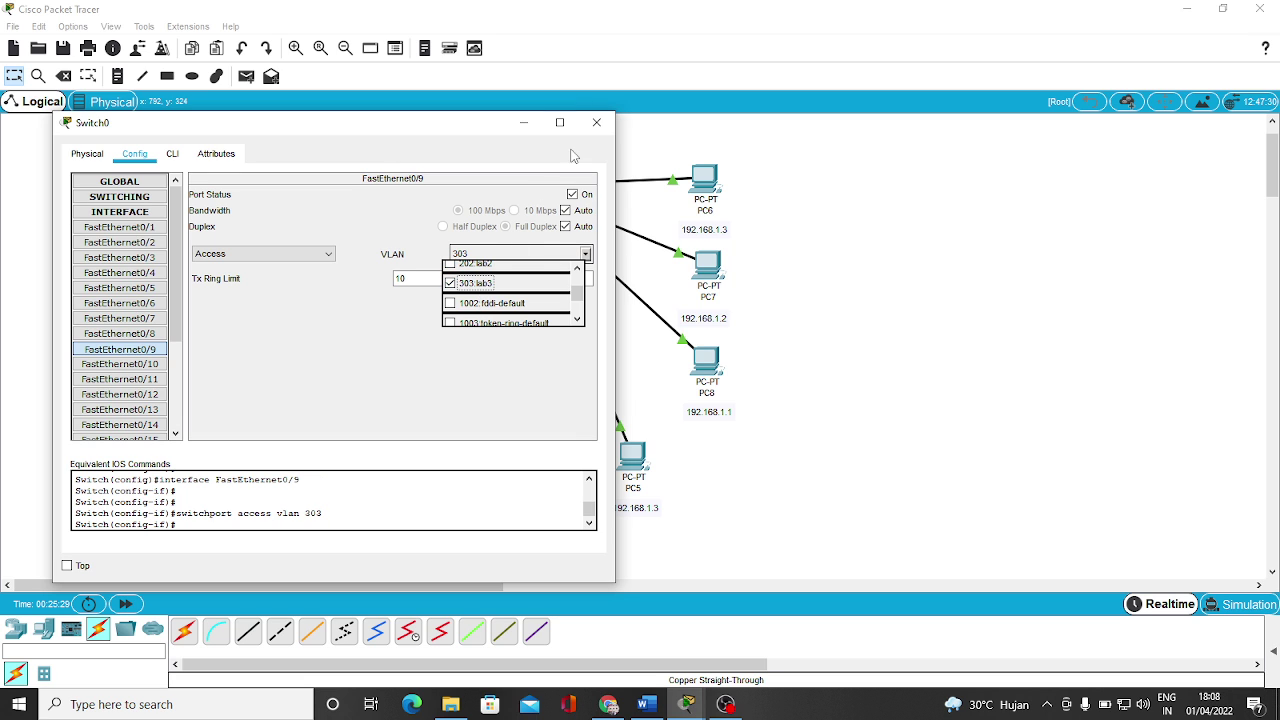
pyautogui.click(595, 124)
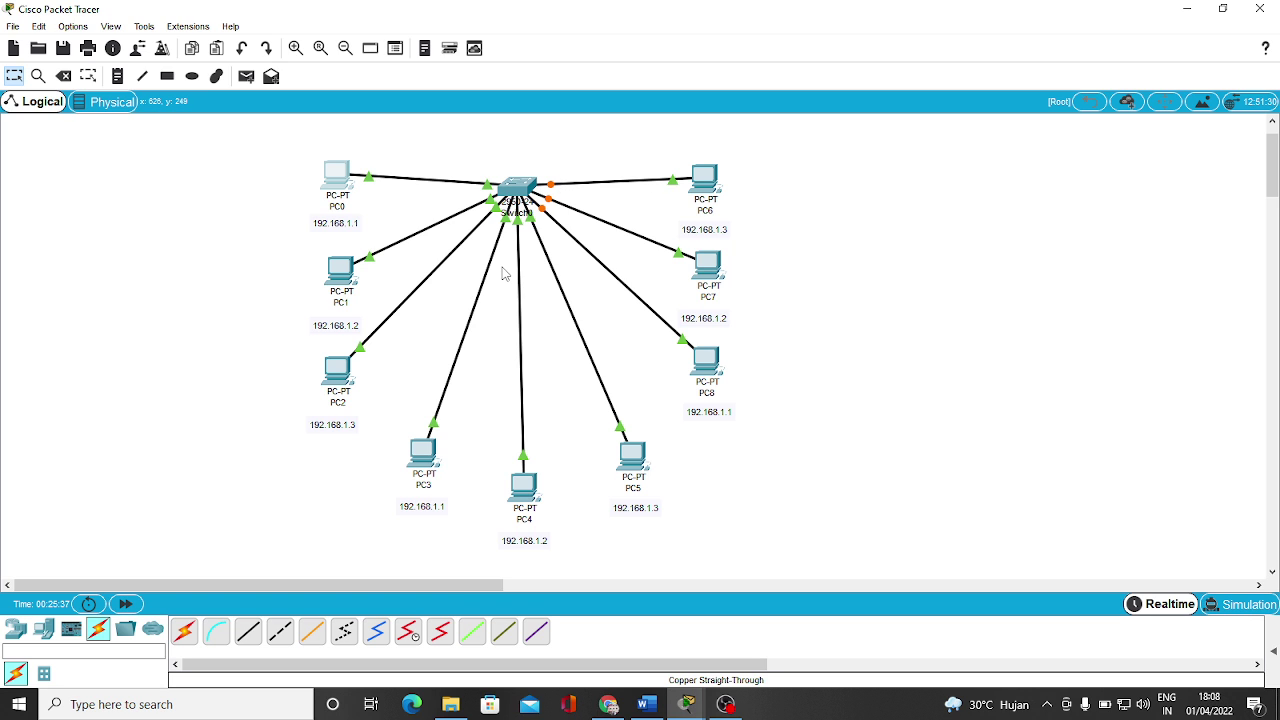
pyautogui.moveTo(521, 266)
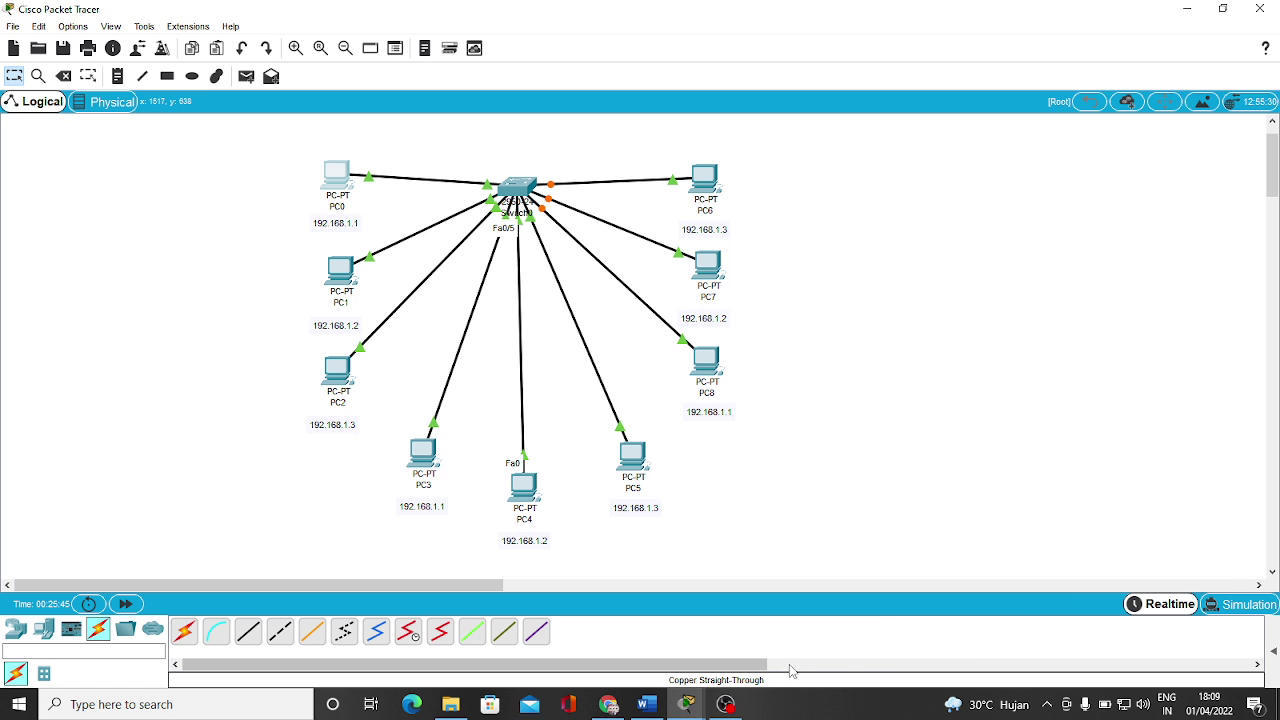
pyautogui.moveTo(729, 708)
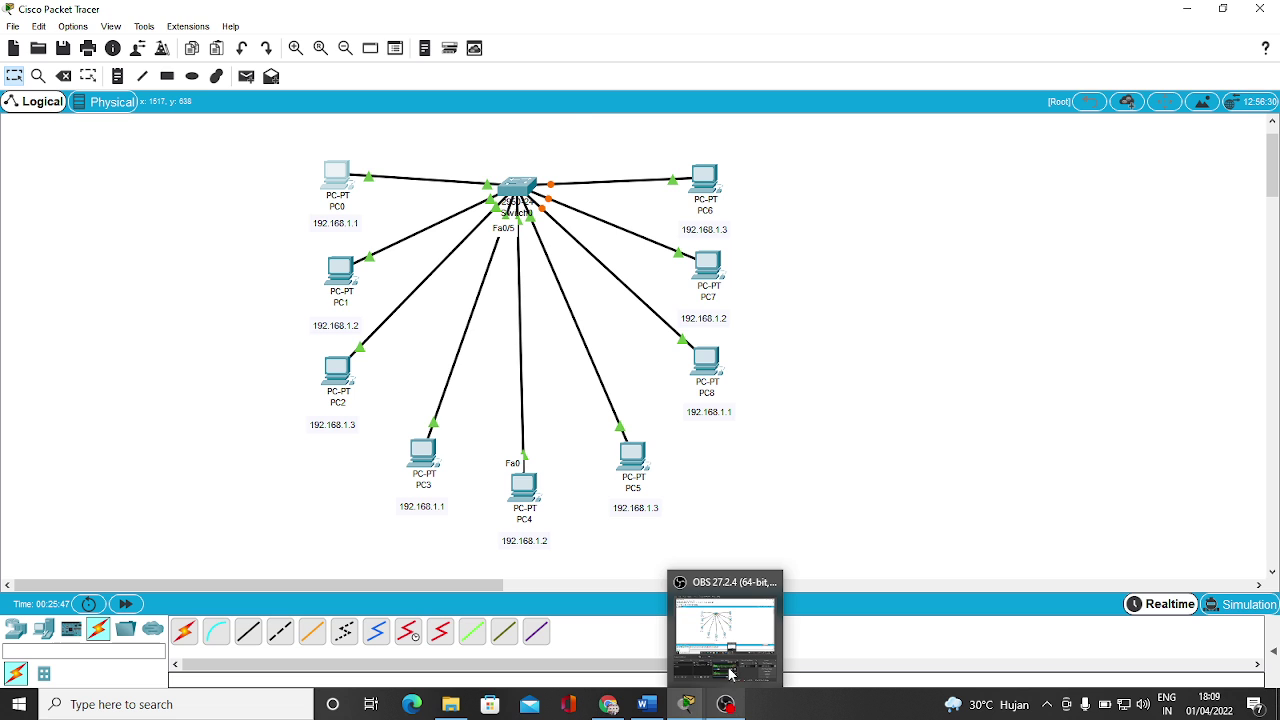
pyautogui.click(725, 628)
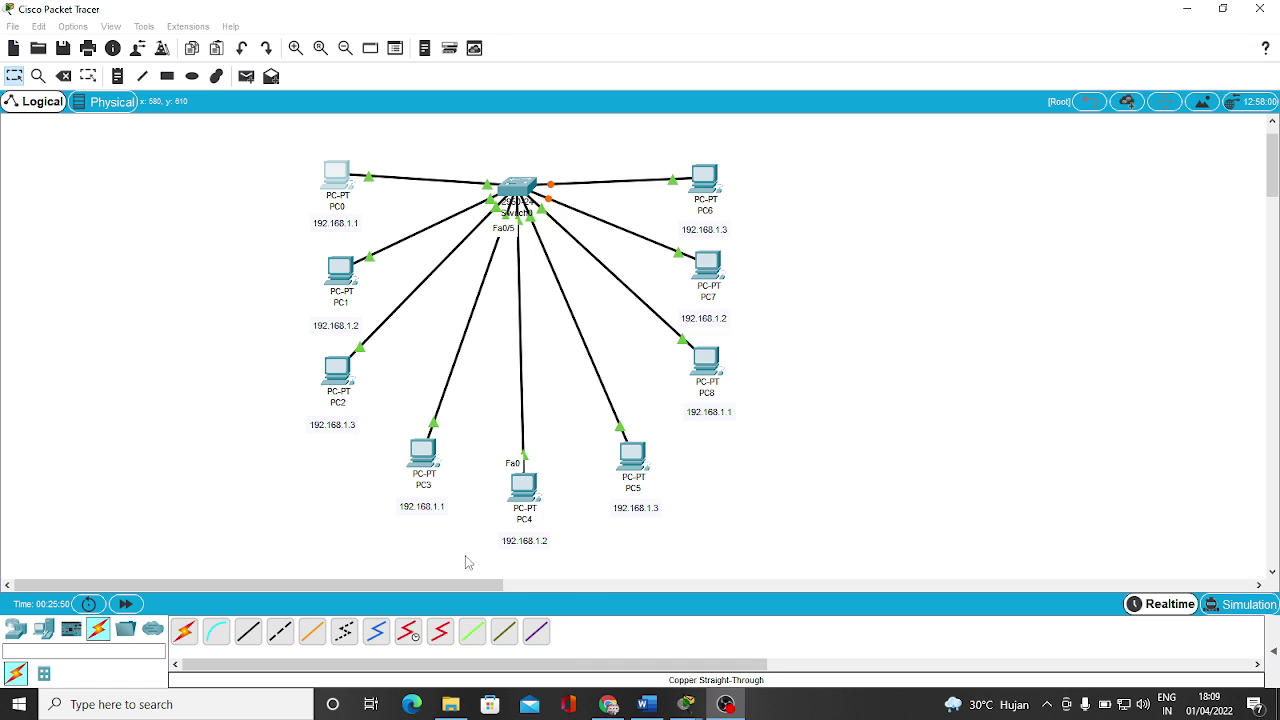
pyautogui.click(471, 560)
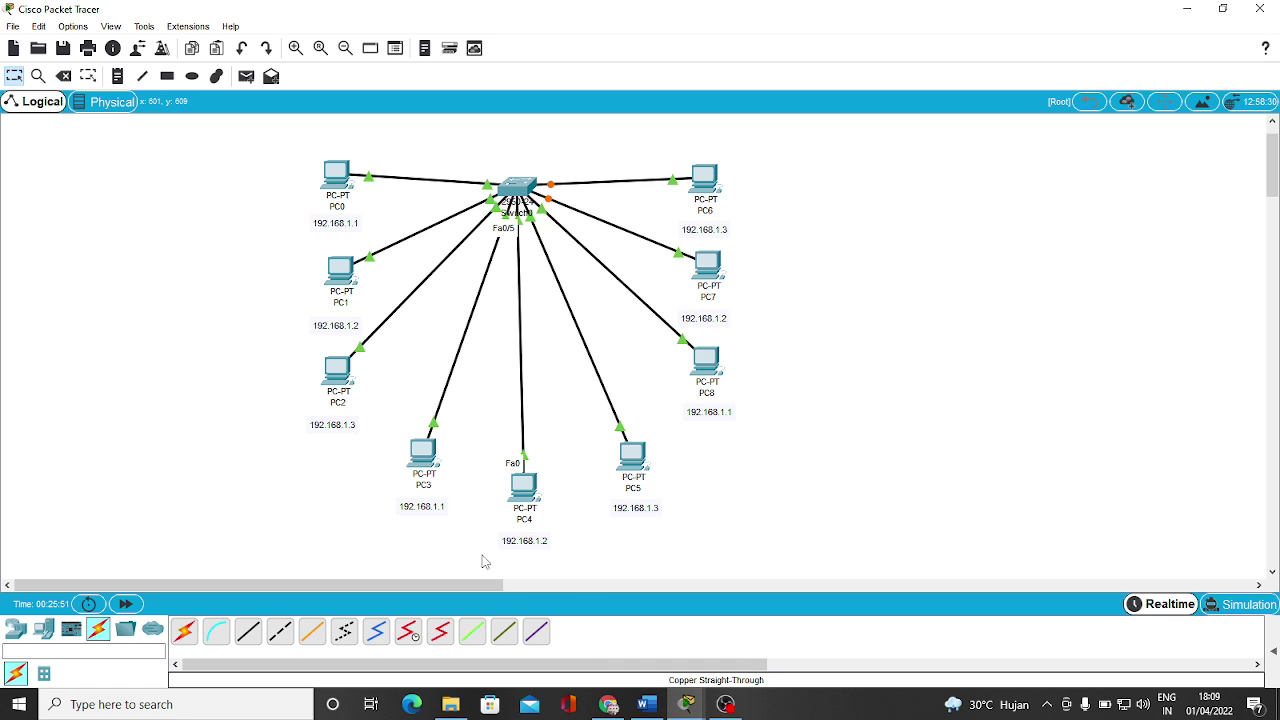
# Switch to Simulation mode and line up PC6, PC7 and PC8 with their IP labels in a tighter column.
pyautogui.click(1264, 610)
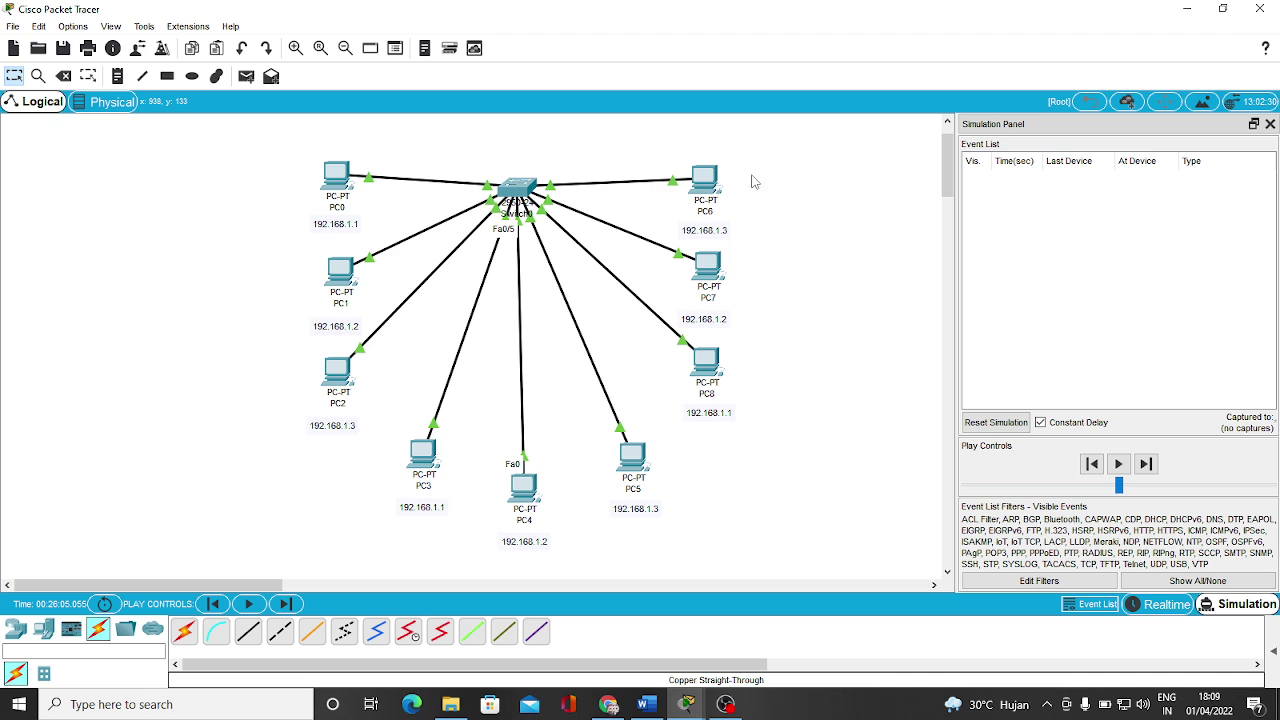
pyautogui.moveTo(707, 180); pyautogui.dragTo(702, 178)
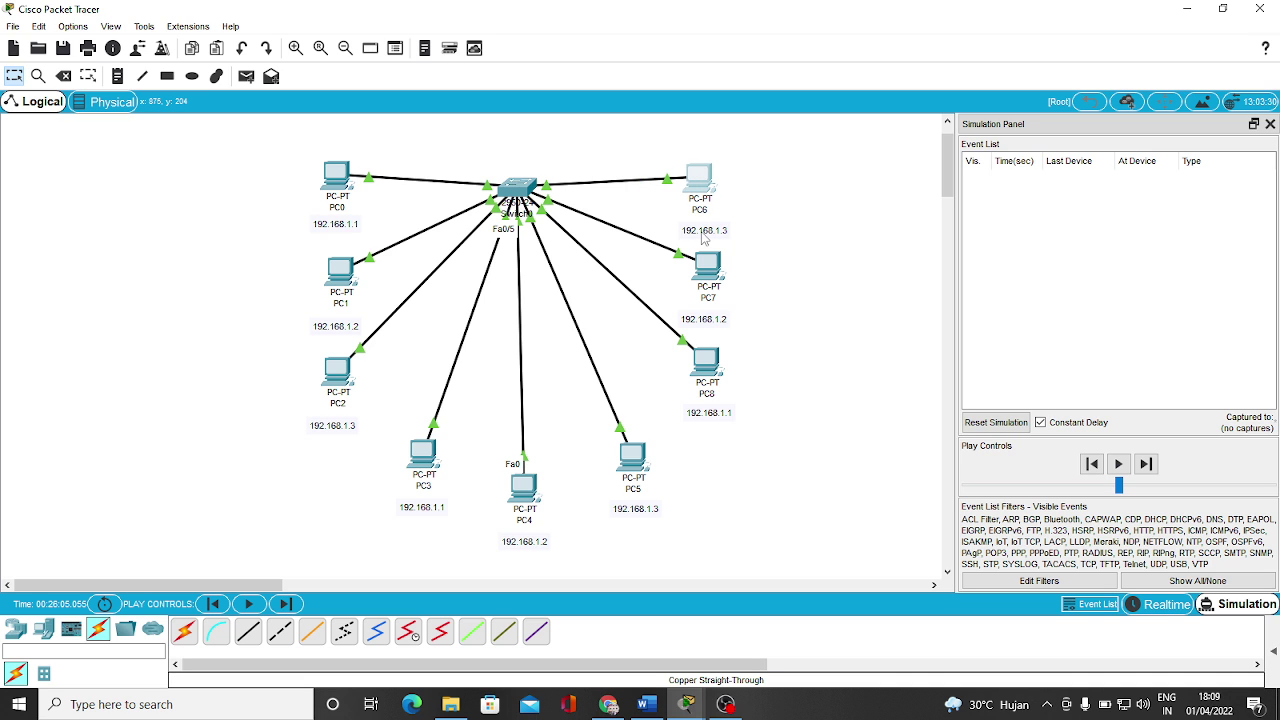
pyautogui.moveTo(703, 237); pyautogui.dragTo(697, 231)
pyautogui.moveTo(714, 275); pyautogui.dragTo(706, 267)
pyautogui.moveTo(707, 321); pyautogui.dragTo(700, 310)
pyautogui.moveTo(714, 394); pyautogui.dragTo(706, 369)
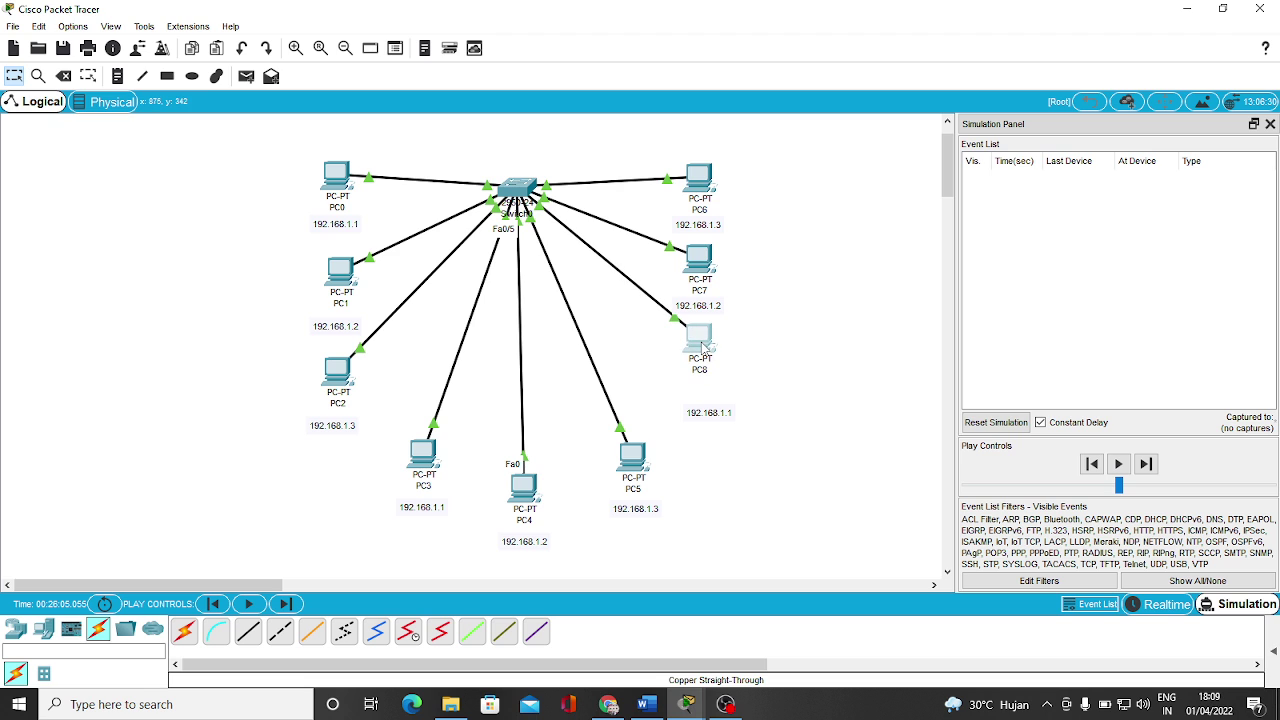
pyautogui.moveTo(713, 415); pyautogui.dragTo(704, 397)
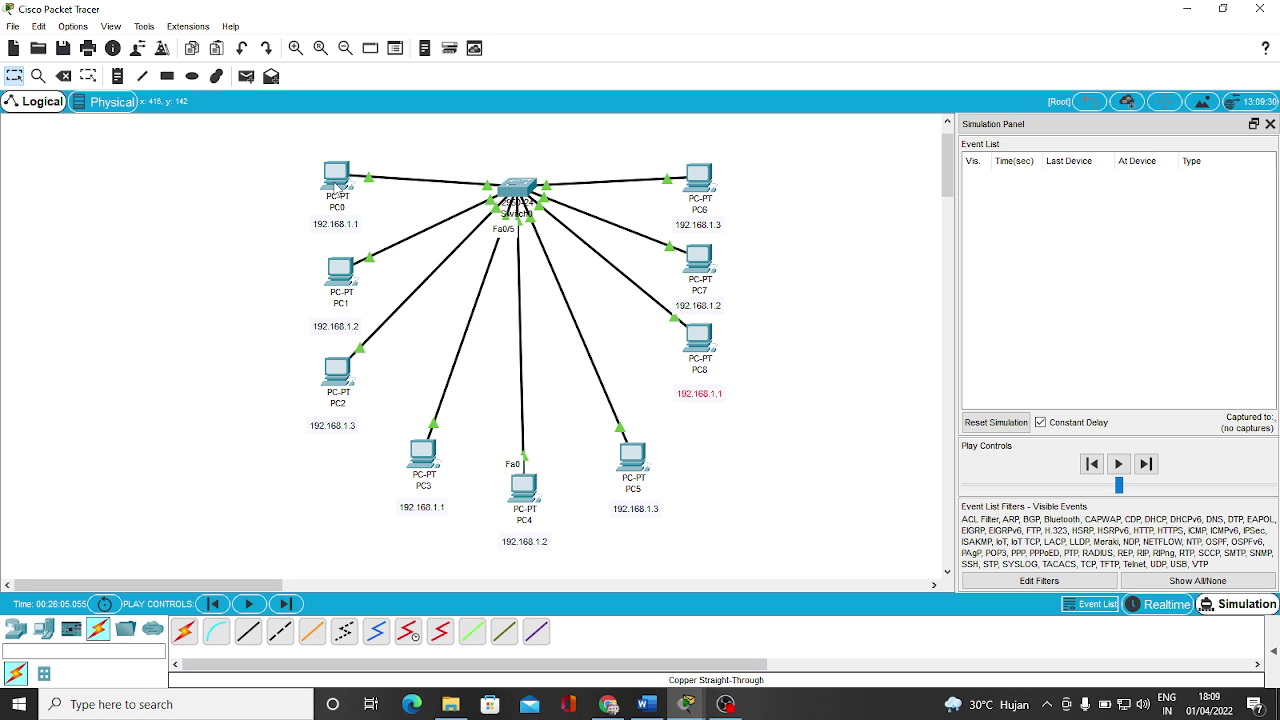
# Add a simple PDU from PC0 to PC1 to test communication inside VLAN 101.
pyautogui.moveTo(341, 188)
pyautogui.click(246, 77)
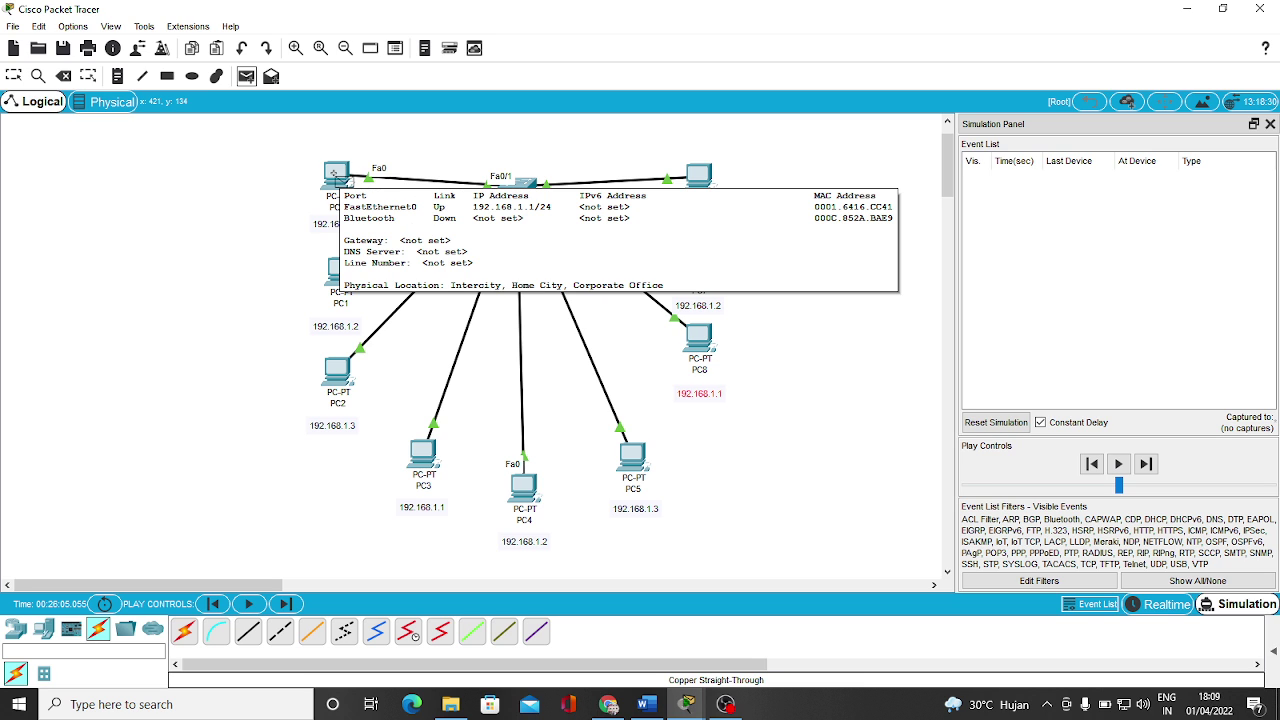
pyautogui.click(334, 173)
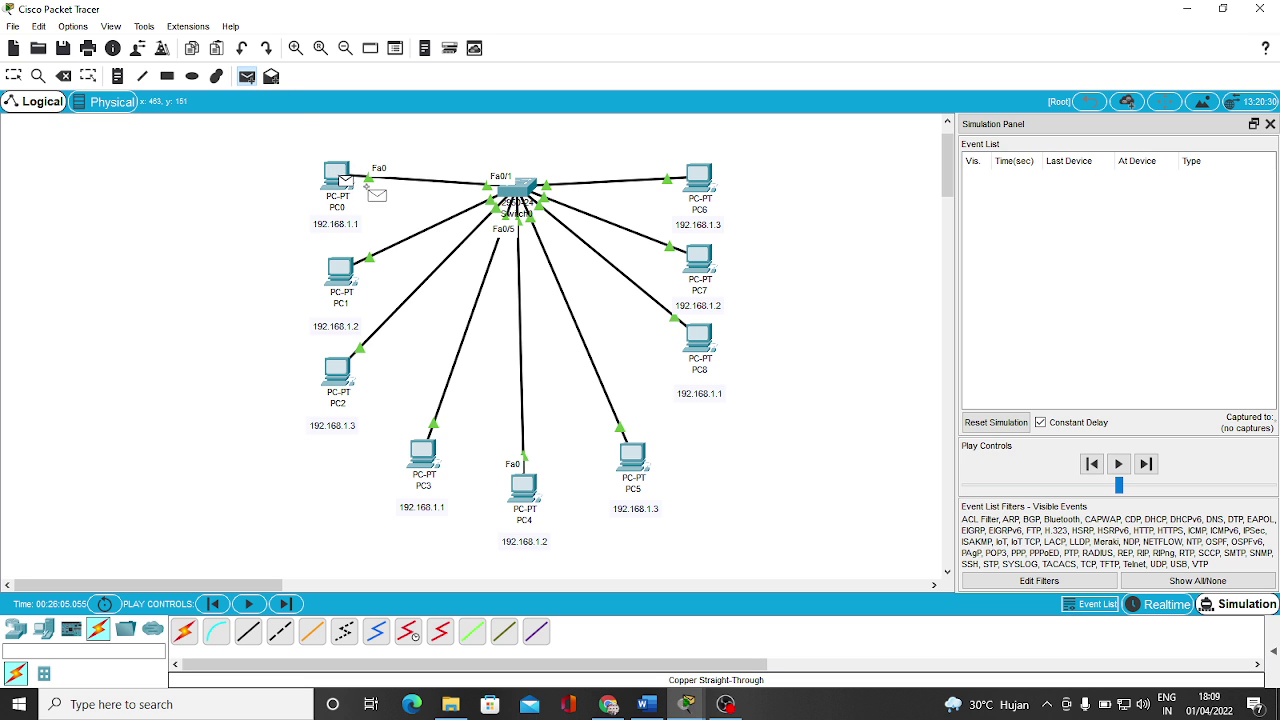
pyautogui.click(341, 269)
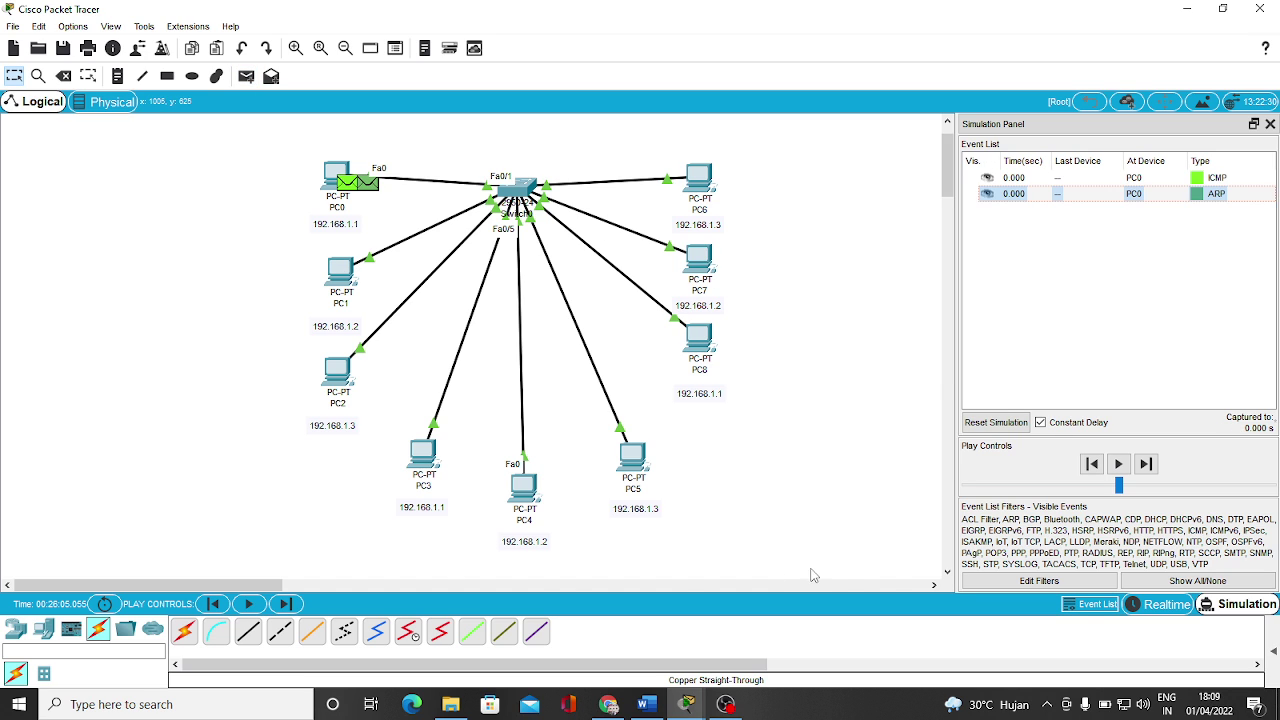
# Advance the simulation until the ARP request from PC0 has passed through Switch0 to PC1 and PC2.
pyautogui.click(248, 605)
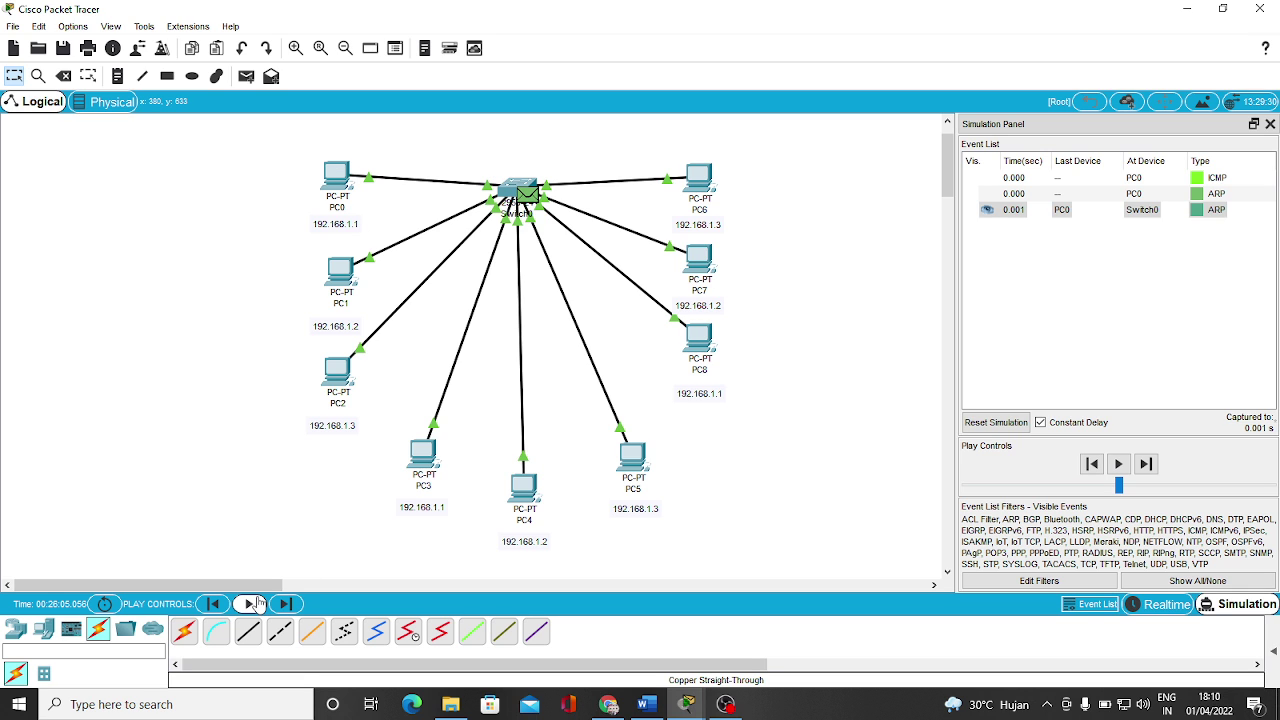
pyautogui.moveTo(345, 312)
pyautogui.click(247, 605)
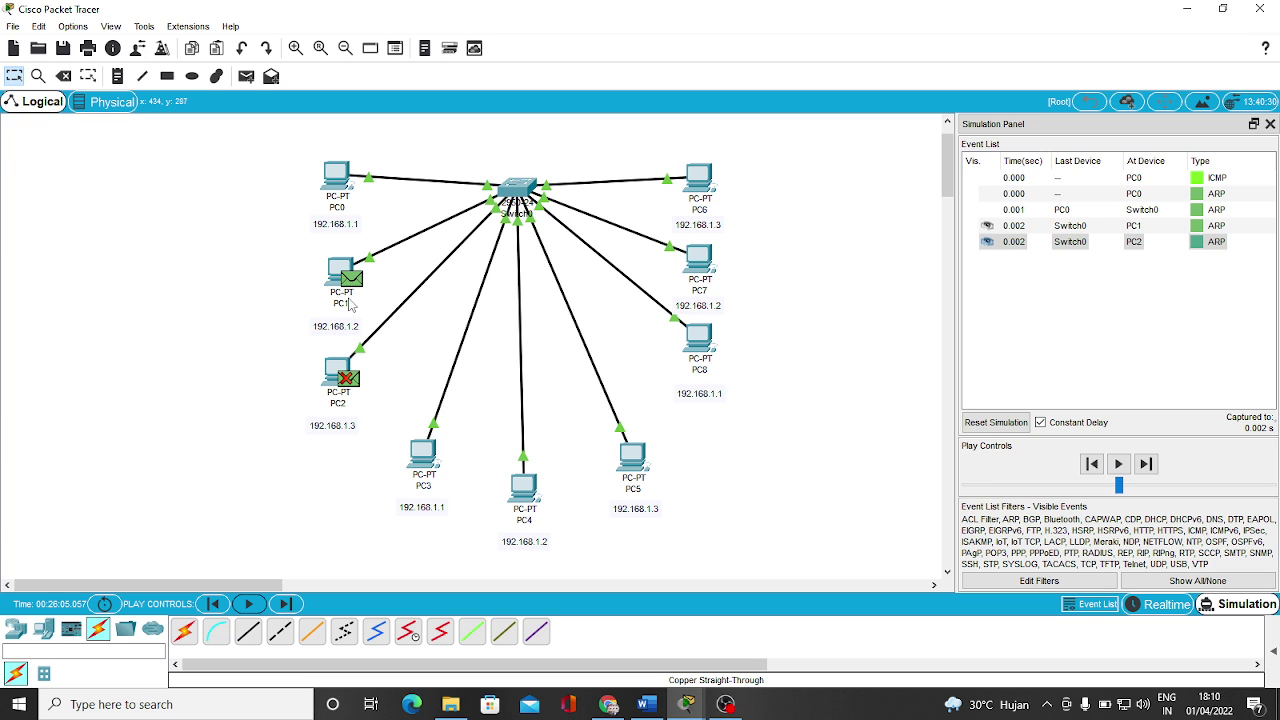
# Examine the OSI model details of the ARP packet at PC1 and close the PDU information.
pyautogui.moveTo(350, 290)
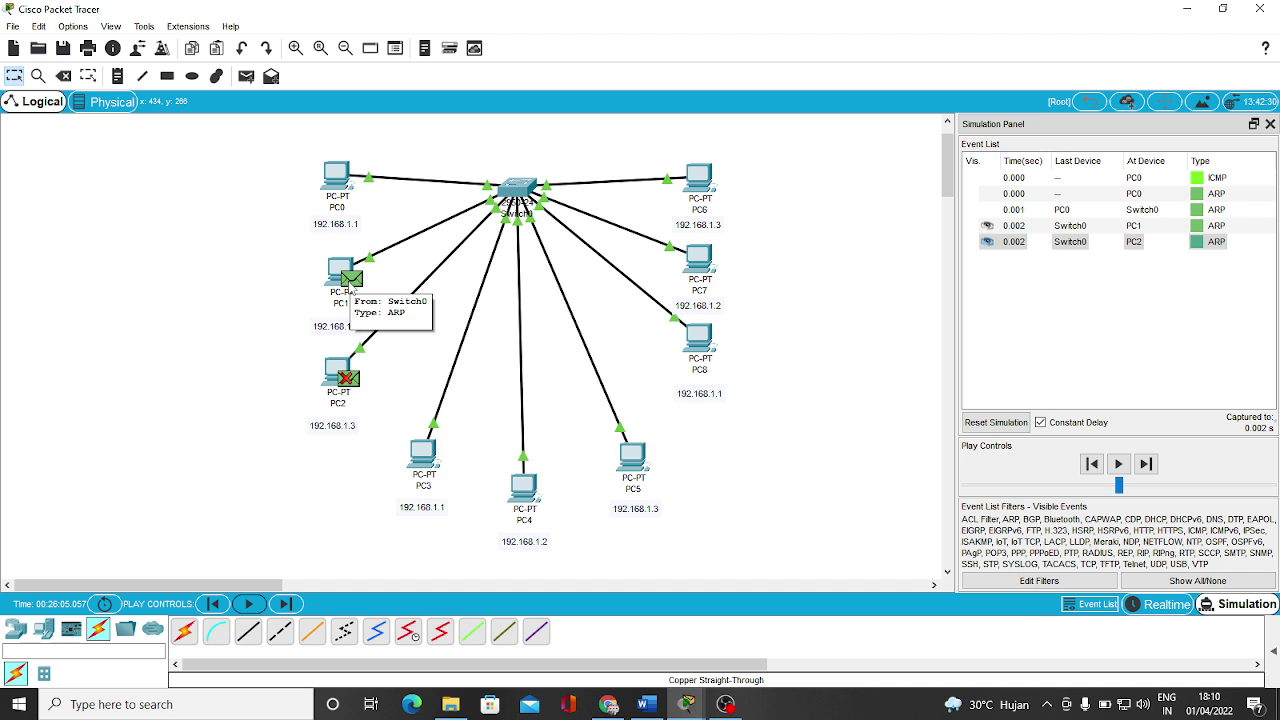
pyautogui.click(350, 285)
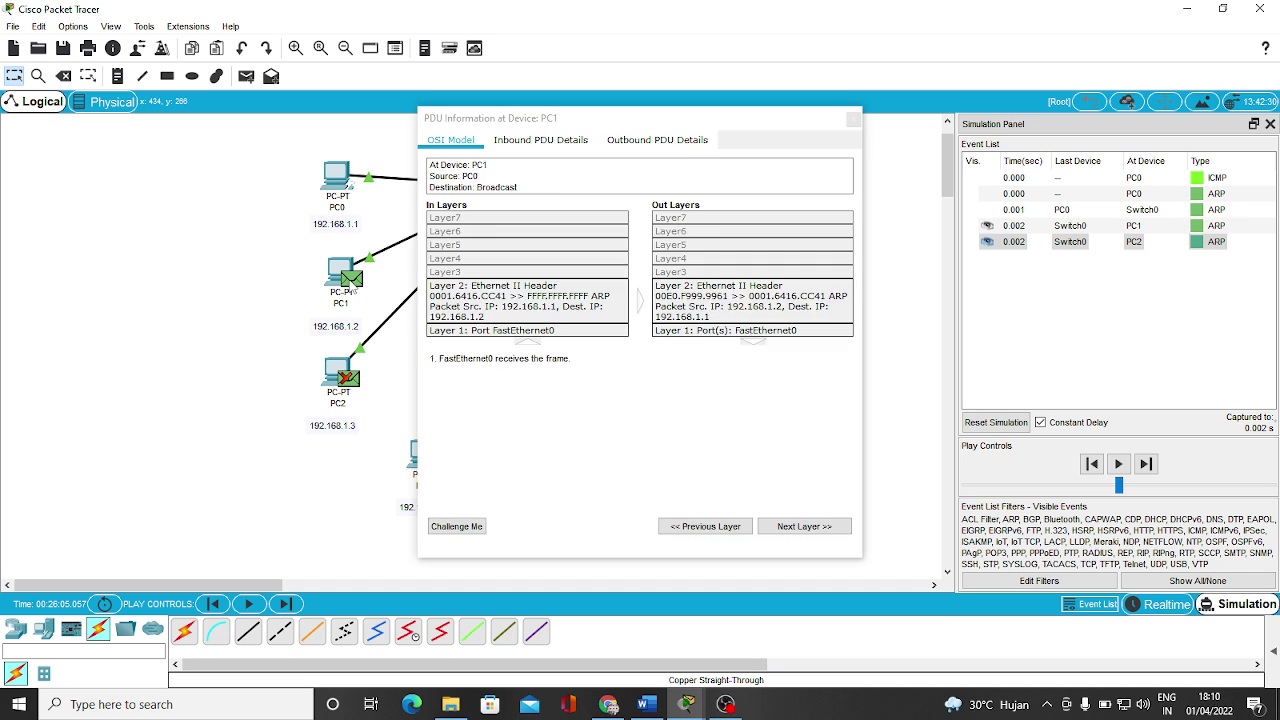
pyautogui.click(348, 285)
pyautogui.click(348, 285)
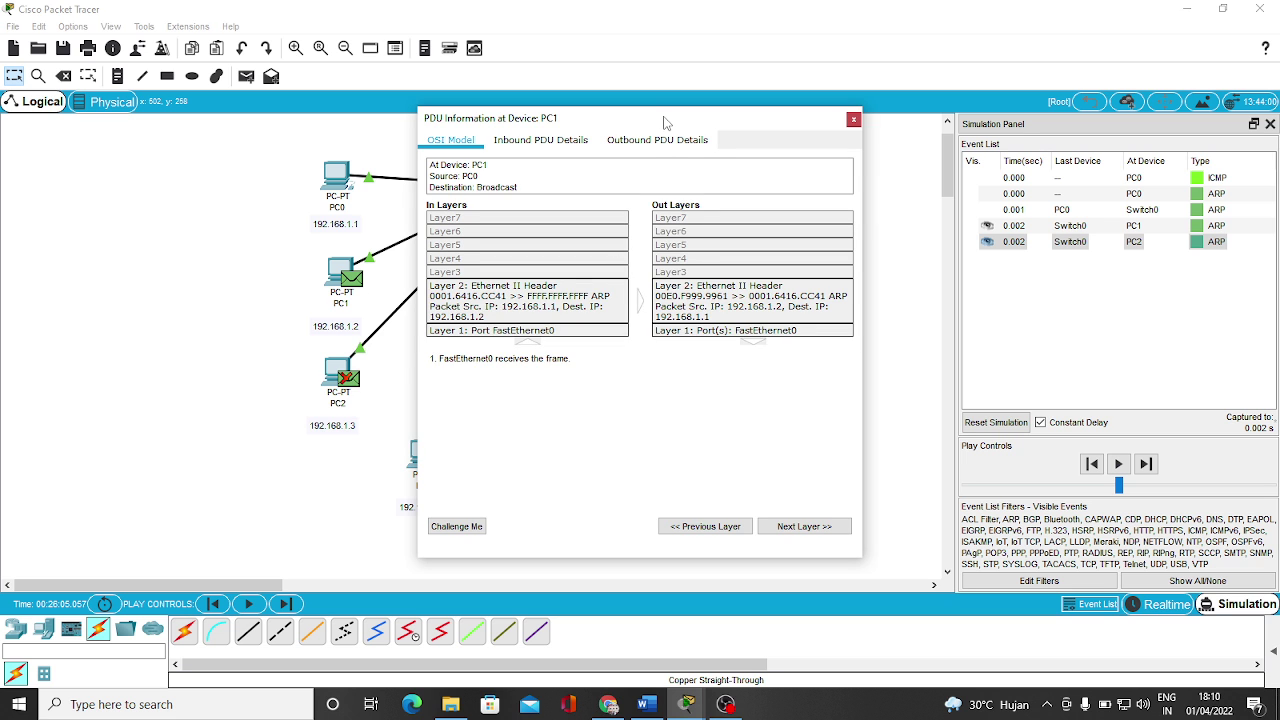
pyautogui.moveTo(665, 121); pyautogui.dragTo(958, 101)
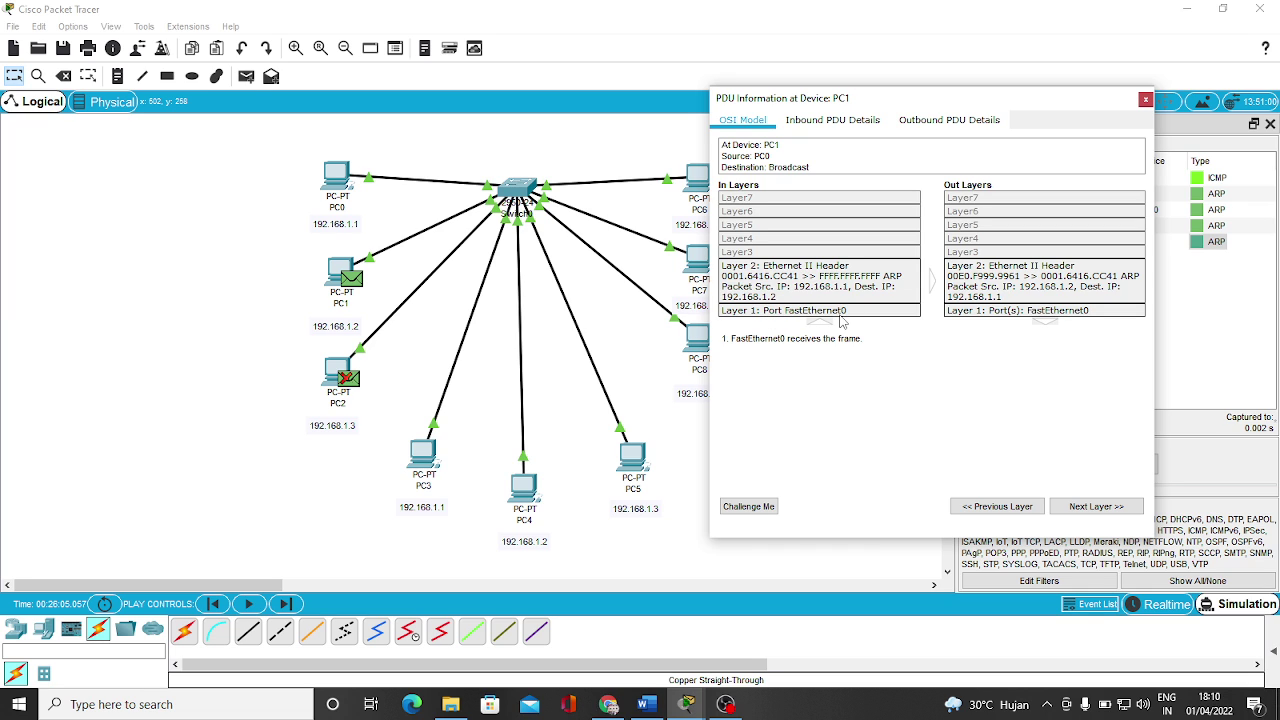
pyautogui.click(1146, 101)
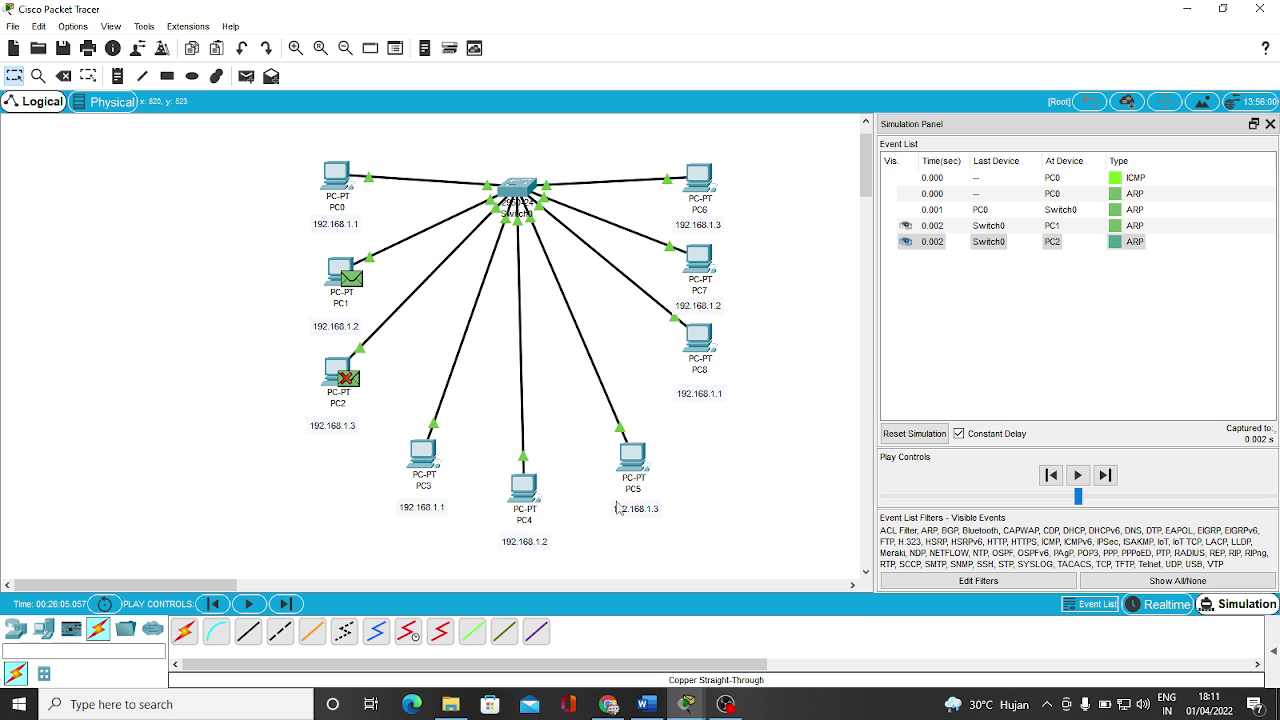
# Advance the simulation until PC1's ARP reply has travelled through Switch0 back to PC0.
pyautogui.click(252, 603)
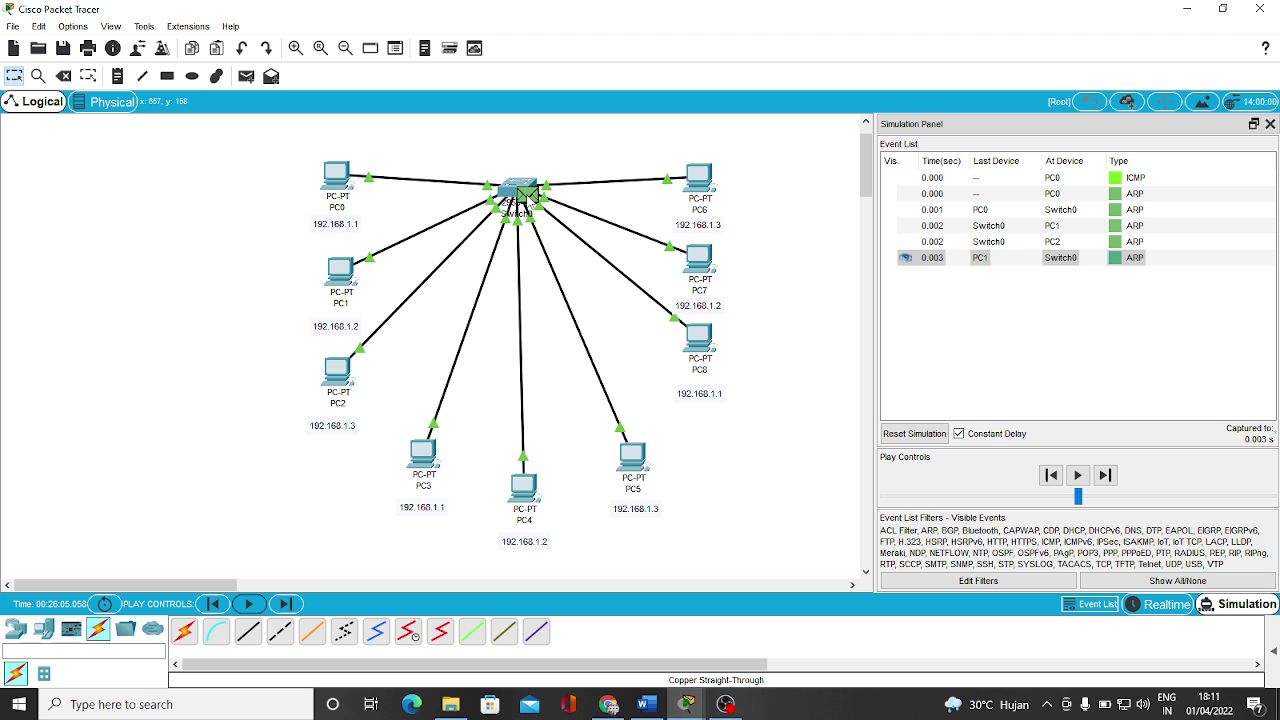
pyautogui.moveTo(529, 203)
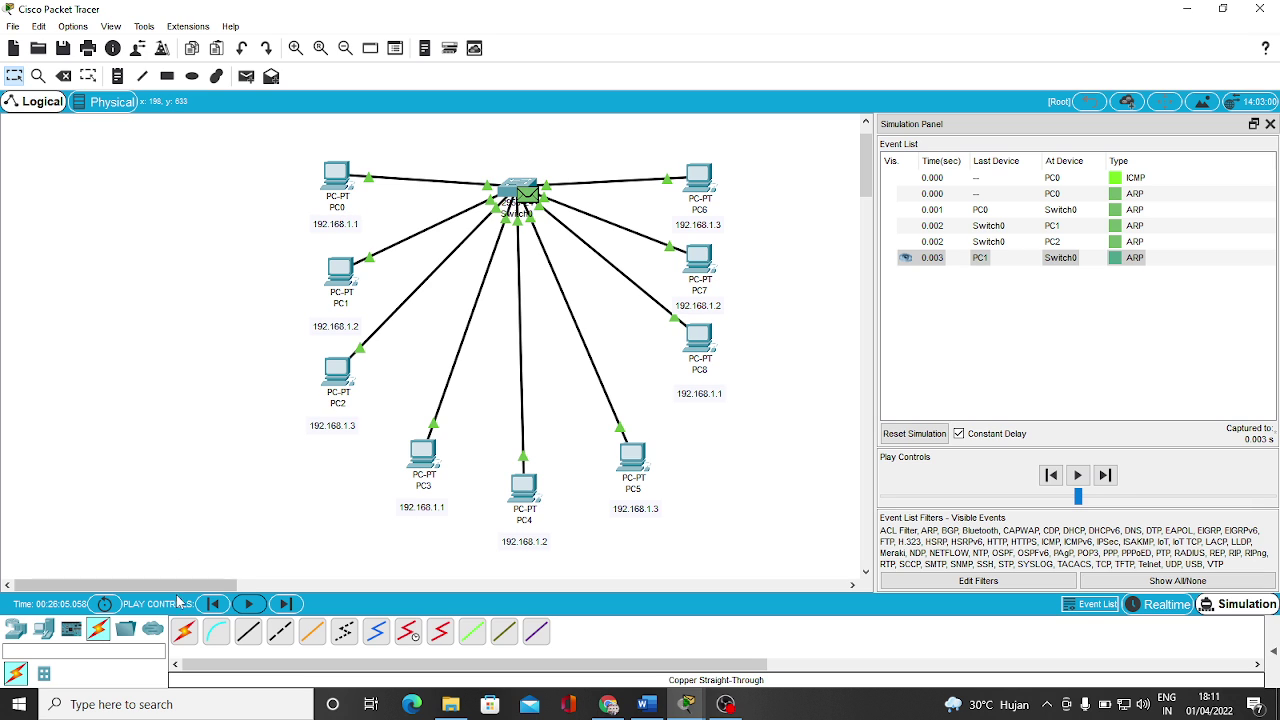
pyautogui.click(250, 605)
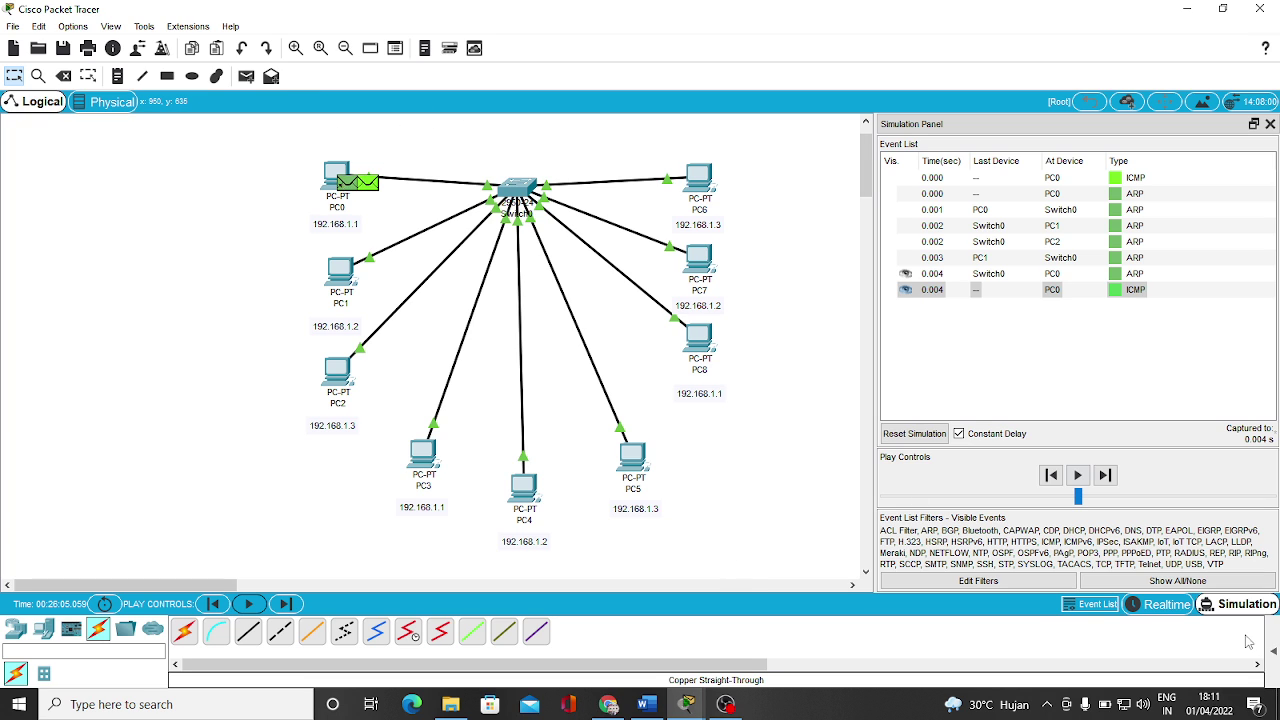
# Delete the current PDU scenario and add a simple PDU from PC0 to PC6 to test communication between different VLANs.
pyautogui.moveTo(1268, 645); pyautogui.dragTo(1060, 656)
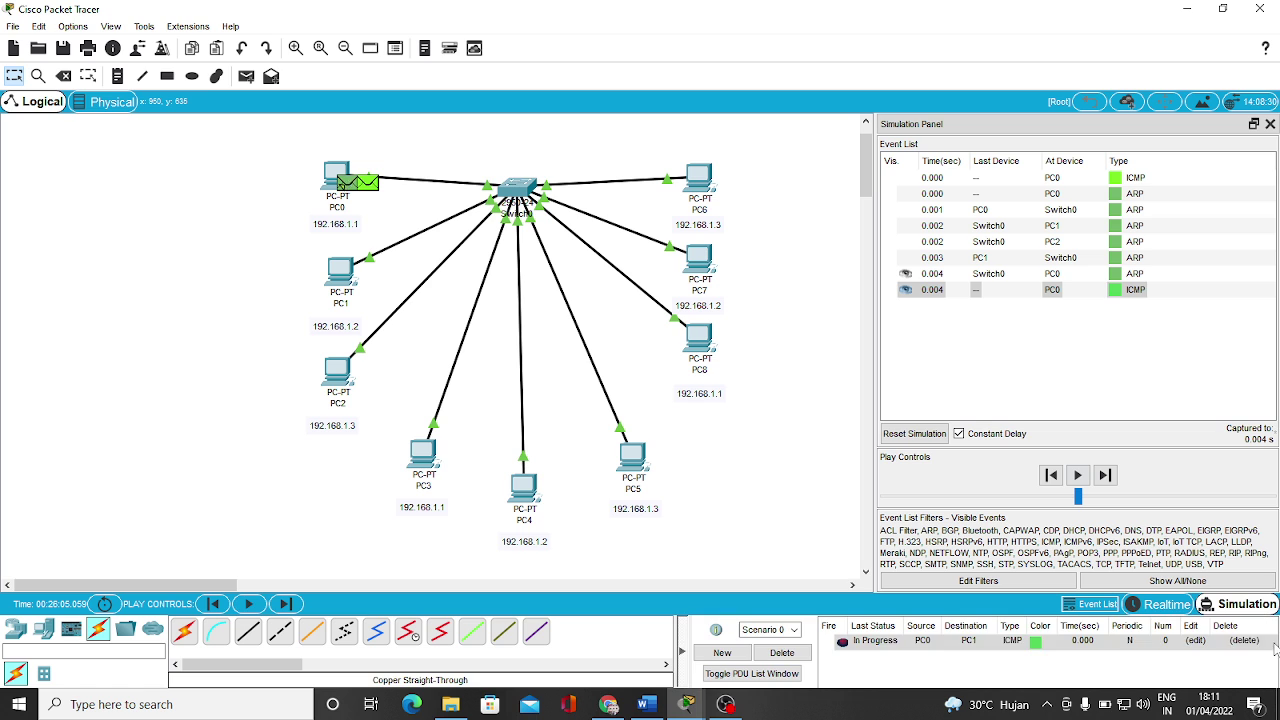
pyautogui.click(783, 653)
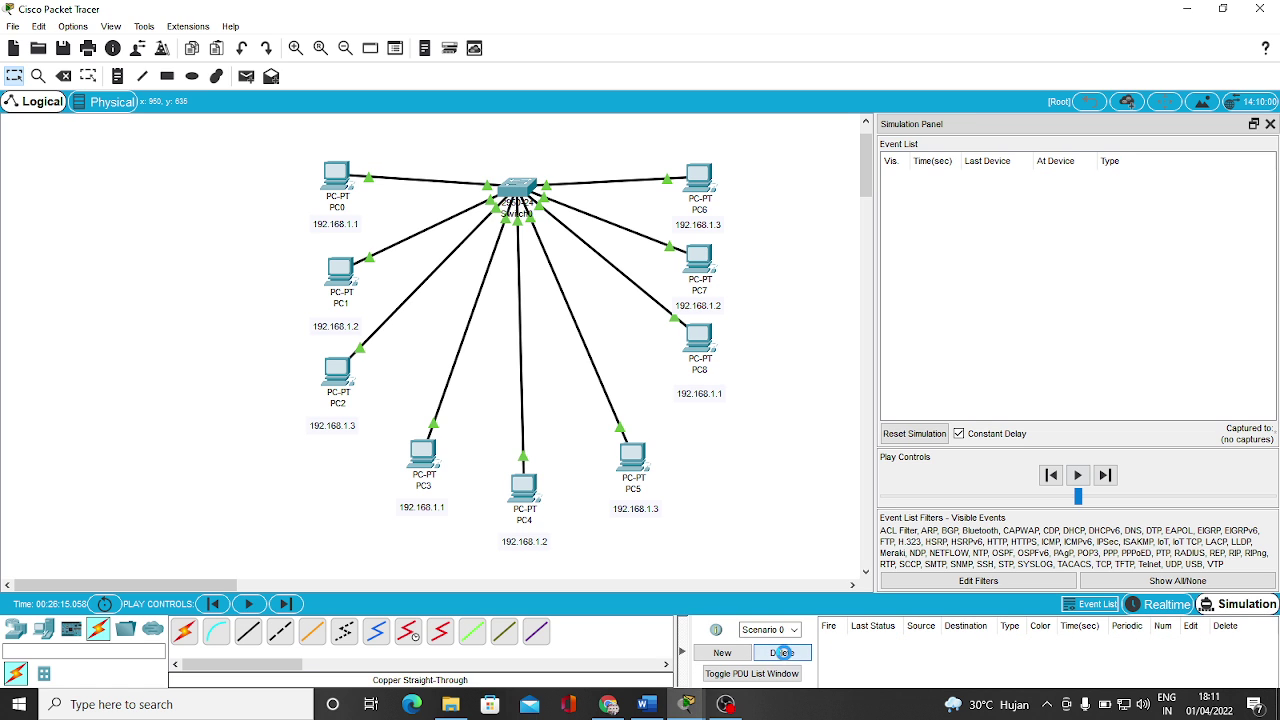
pyautogui.click(246, 76)
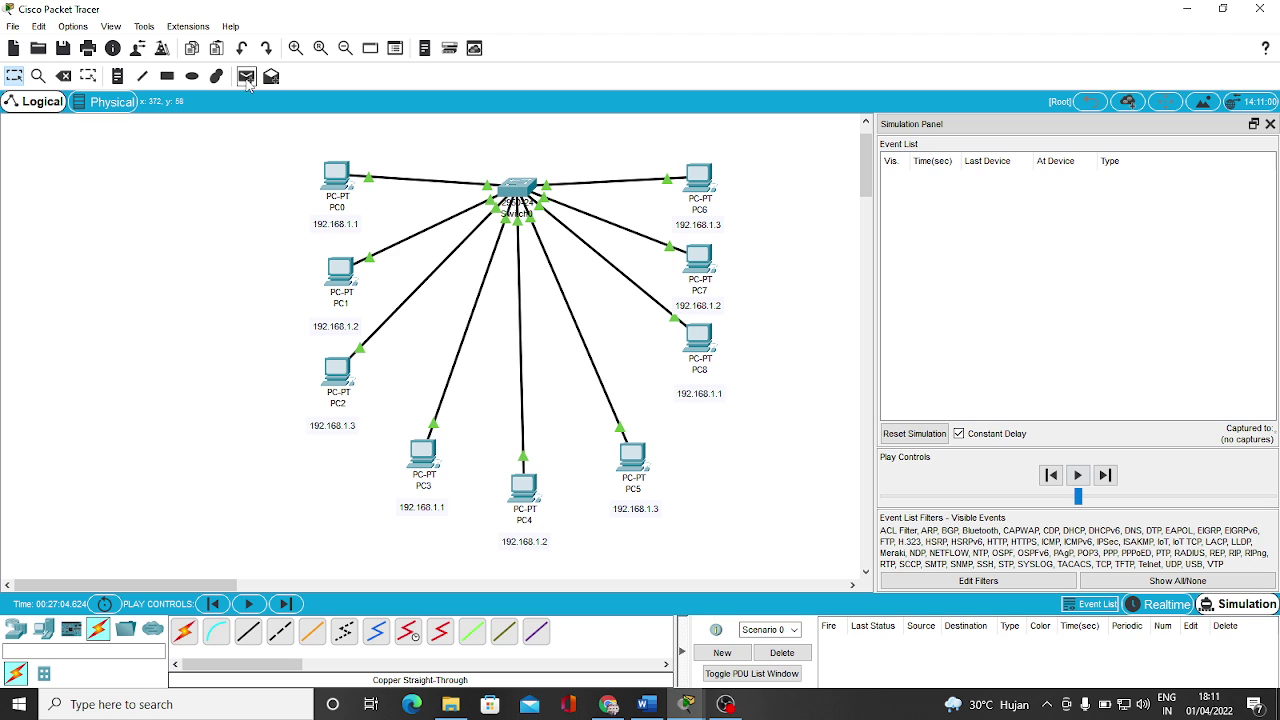
pyautogui.click(340, 177)
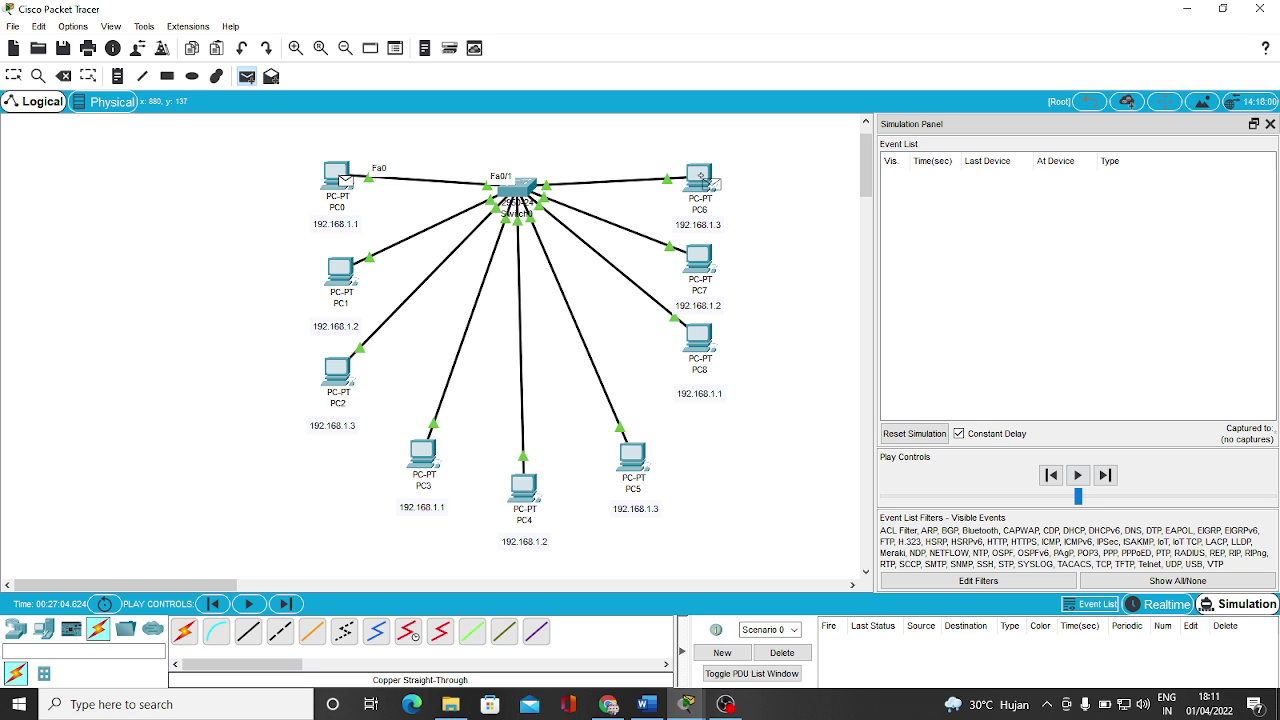
pyautogui.click(702, 182)
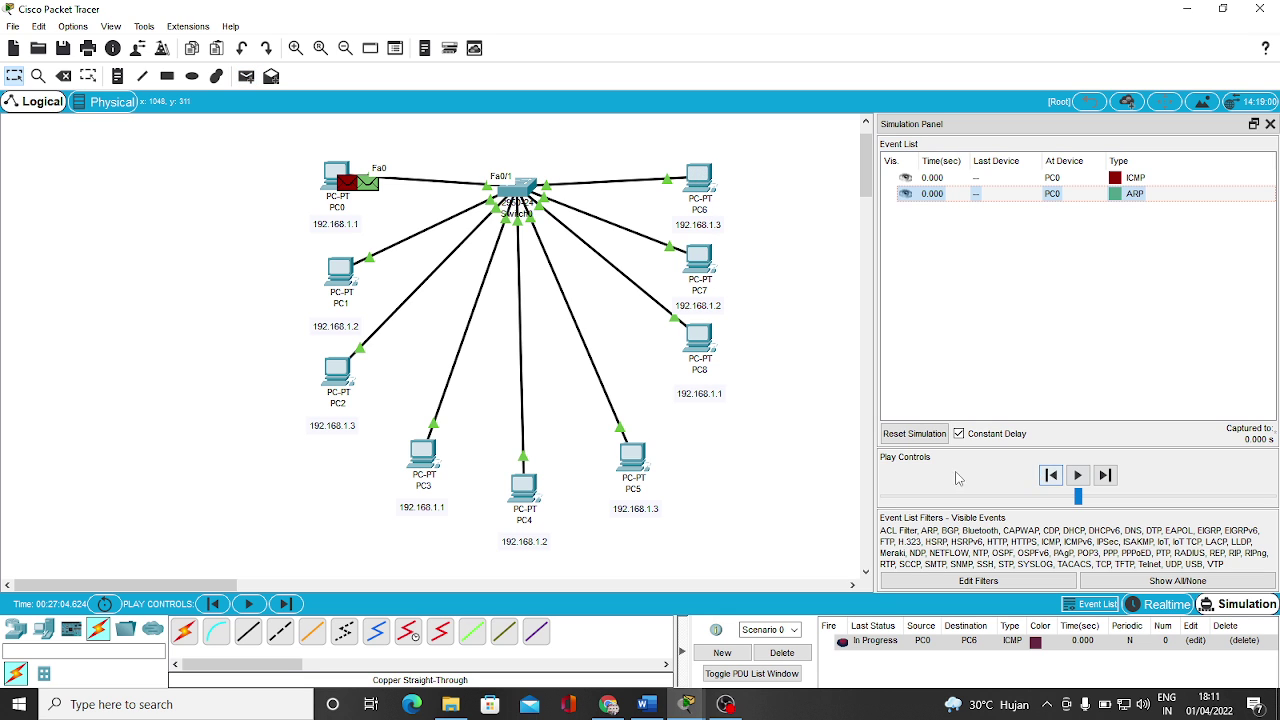
# Run the simulation in stages until PC0's ARP request has passed through Switch0 and PC2's ARP reply has travelled back to PC0.
pyautogui.click(255, 607)
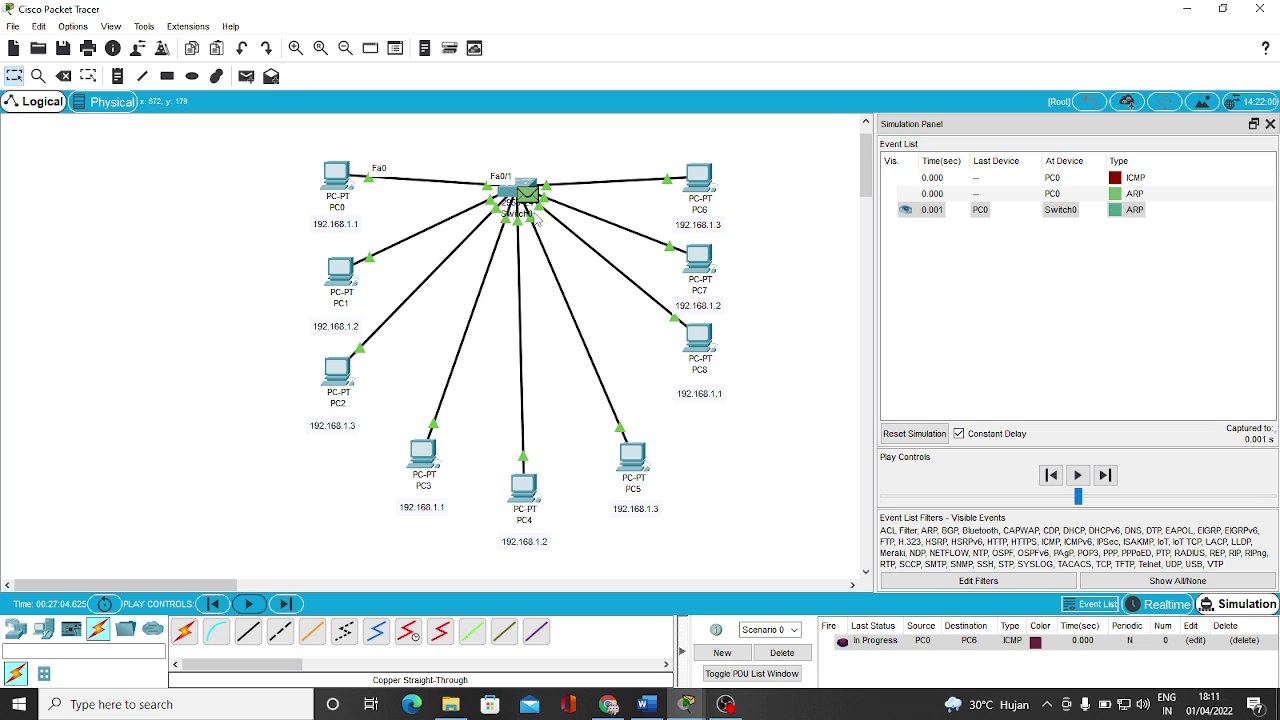
pyautogui.click(250, 606)
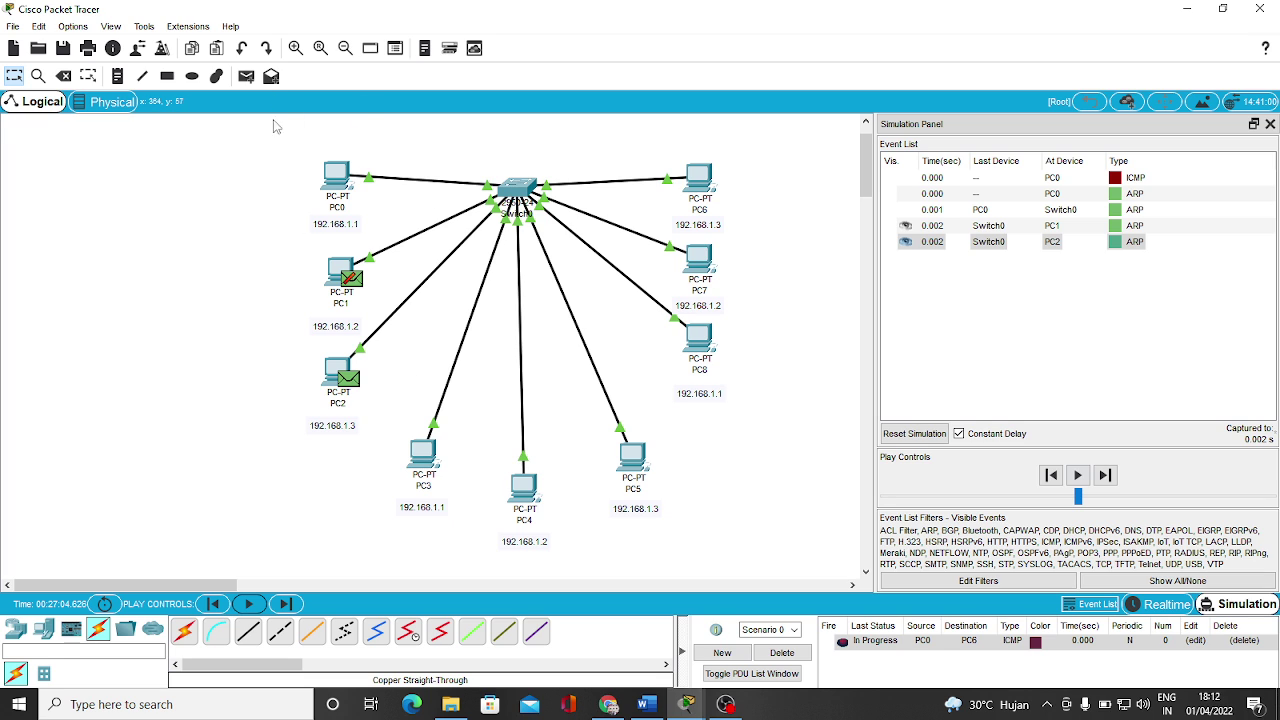
pyautogui.click(248, 604)
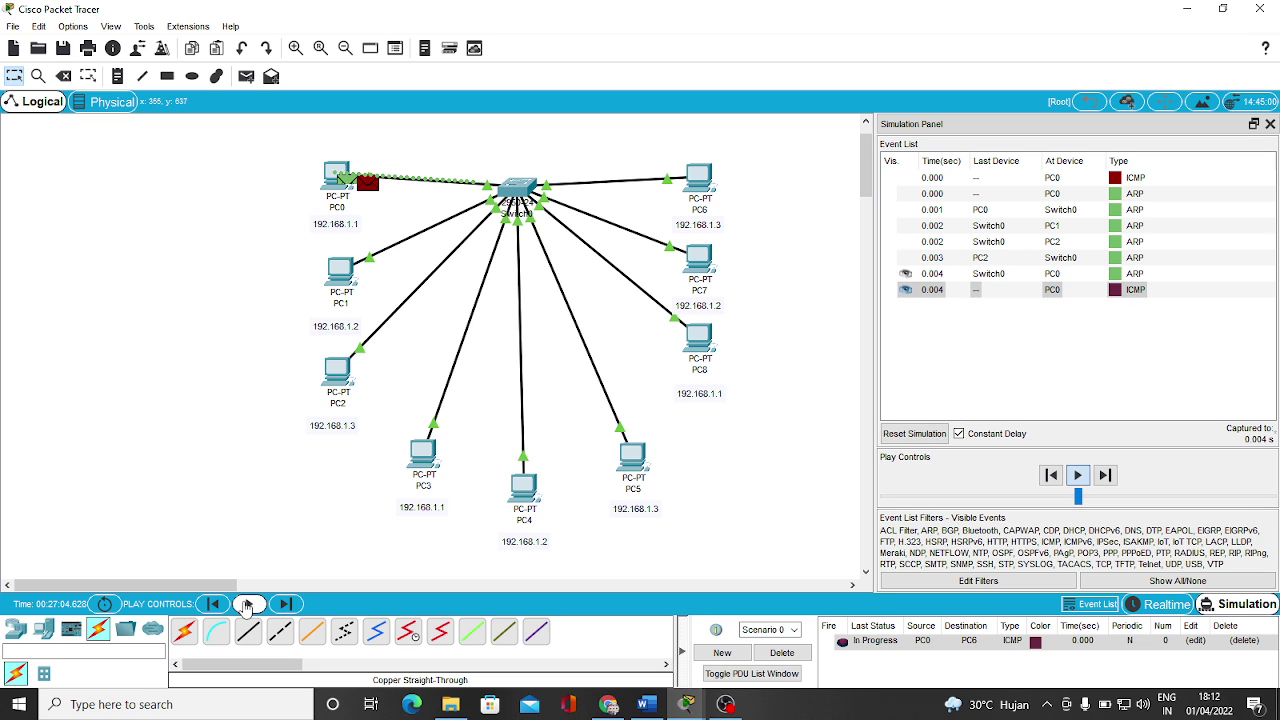
pyautogui.click(248, 604)
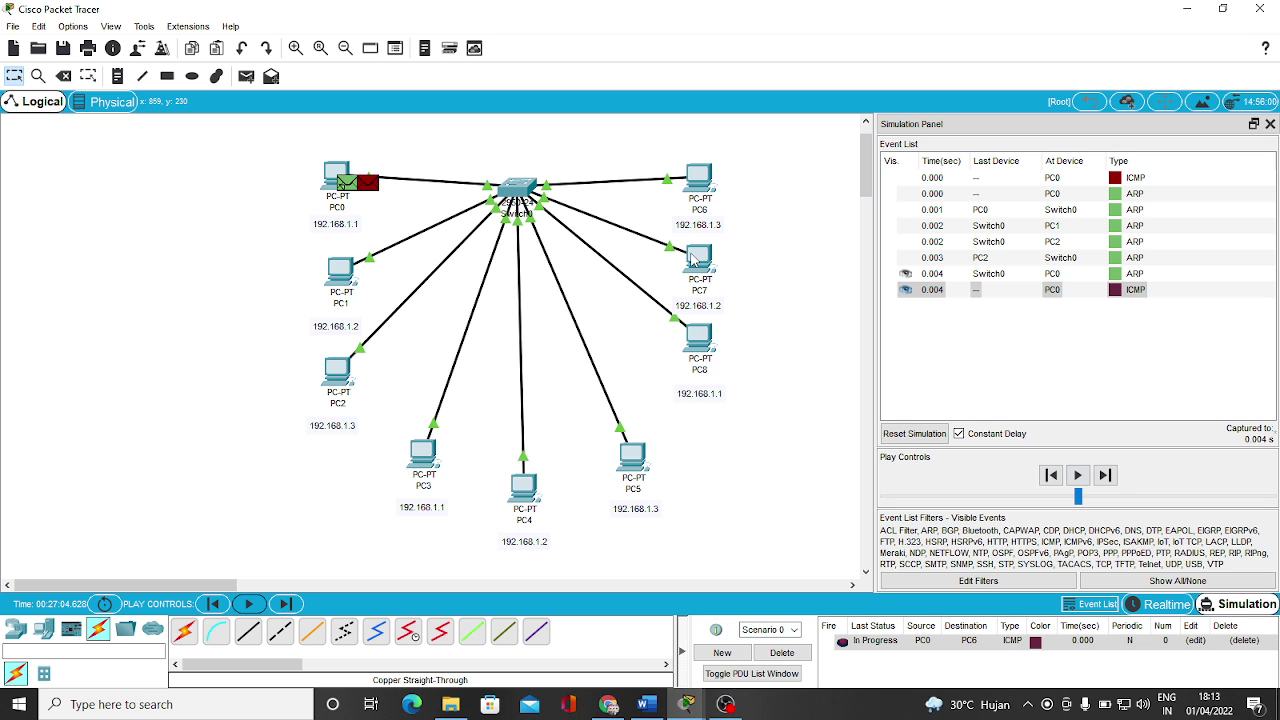
pyautogui.moveTo(706, 260)
pyautogui.moveTo(705, 183)
pyautogui.click(727, 705)
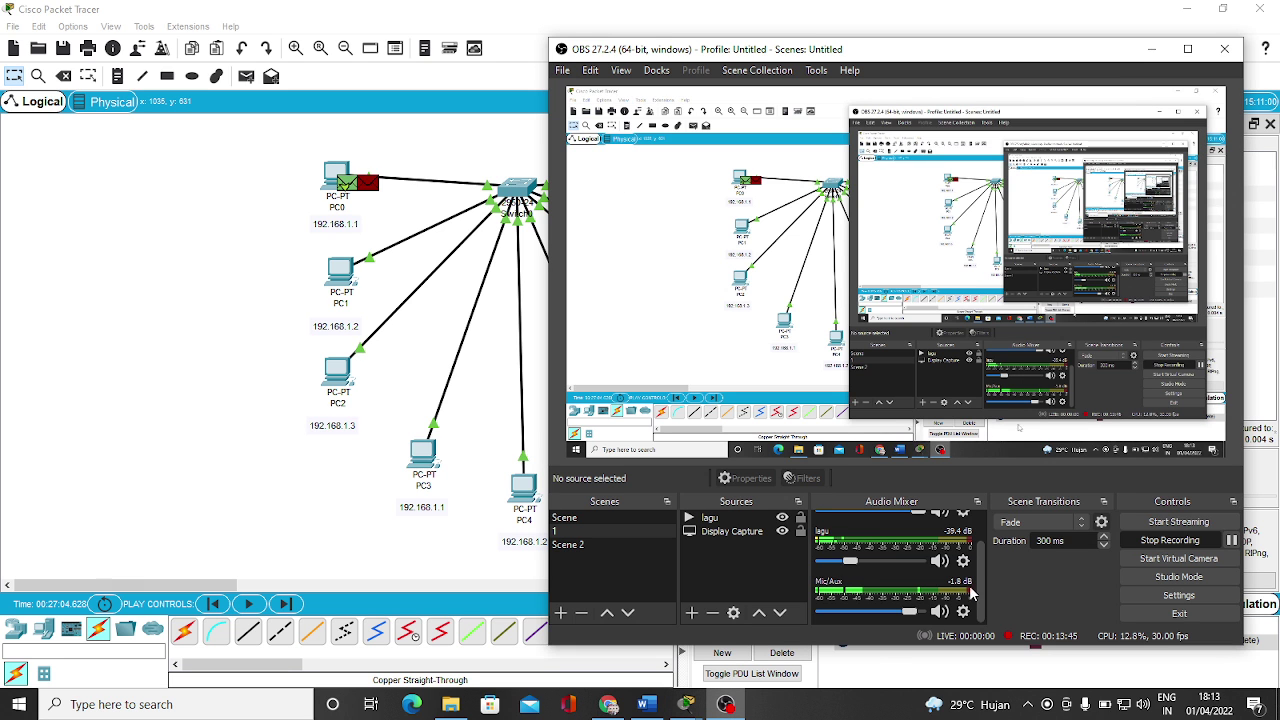